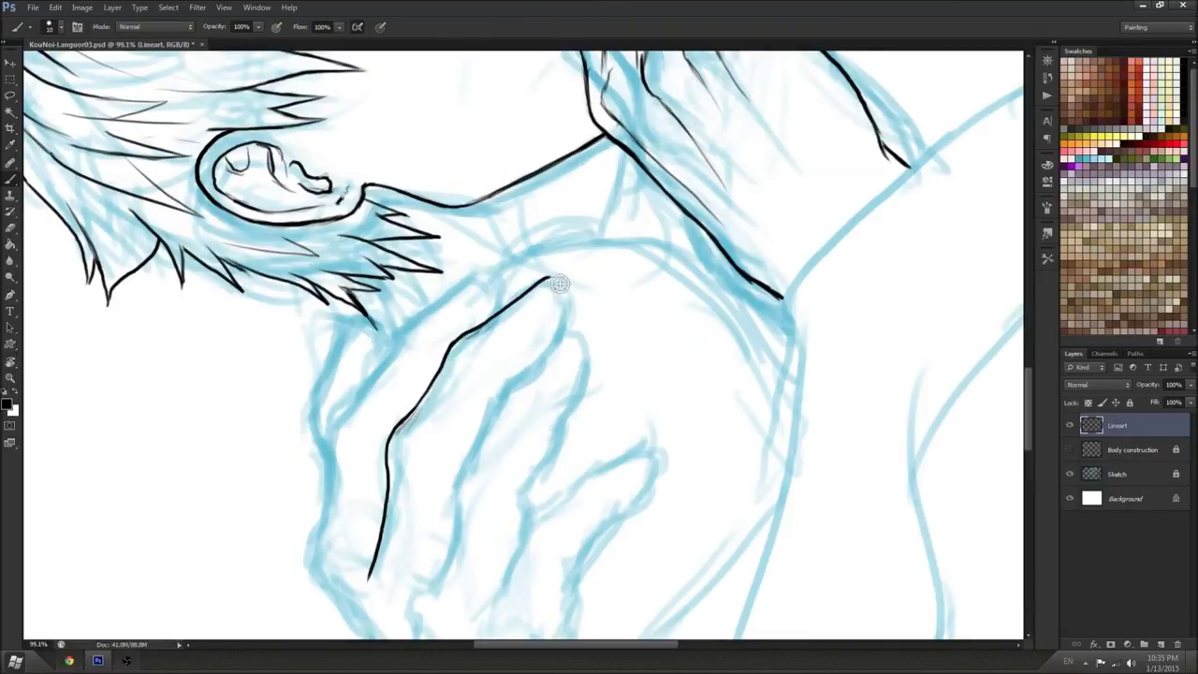
Ink the outer contour of the second finger over the blue sketch, from knuckle to fingertip
drag(519, 378, 508, 394)
key(ctrl+z)
mouse_move(424, 594)
mouse_down()
mouse_move(466, 472)
mouse_move(496, 433)
mouse_move(496, 445)
mouse_move(473, 464)
mouse_move(534, 364)
mouse_move(519, 389)
mouse_move(585, 337)
mouse_up()
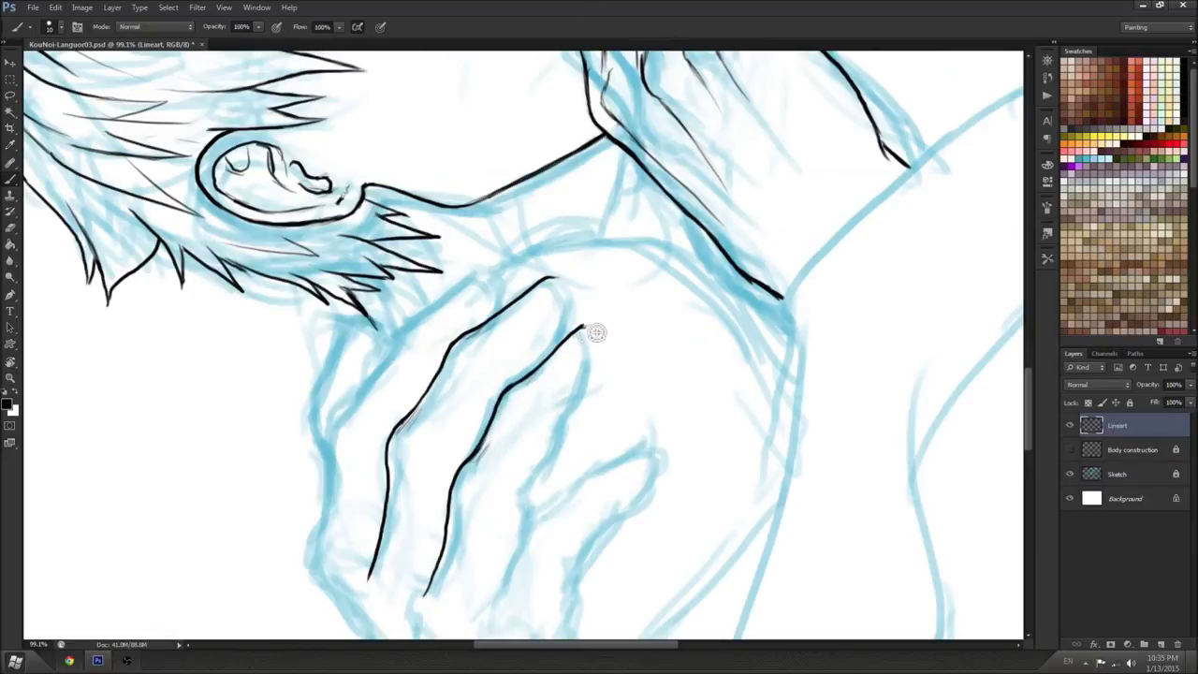
Ink the second finger's rounded tip, nail and opposite side down to where it meets the next finger
mouse_move(562, 425)
mouse_down()
mouse_move(597, 385)
mouse_move(593, 334)
mouse_up()
key(e)
key(b)
key(r)
mouse_move(609, 346)
mouse_down()
mouse_move(498, 363)
mouse_move(617, 413)
mouse_move(593, 321)
mouse_move(589, 344)
mouse_up()
key(b)
key(ctrl+z)
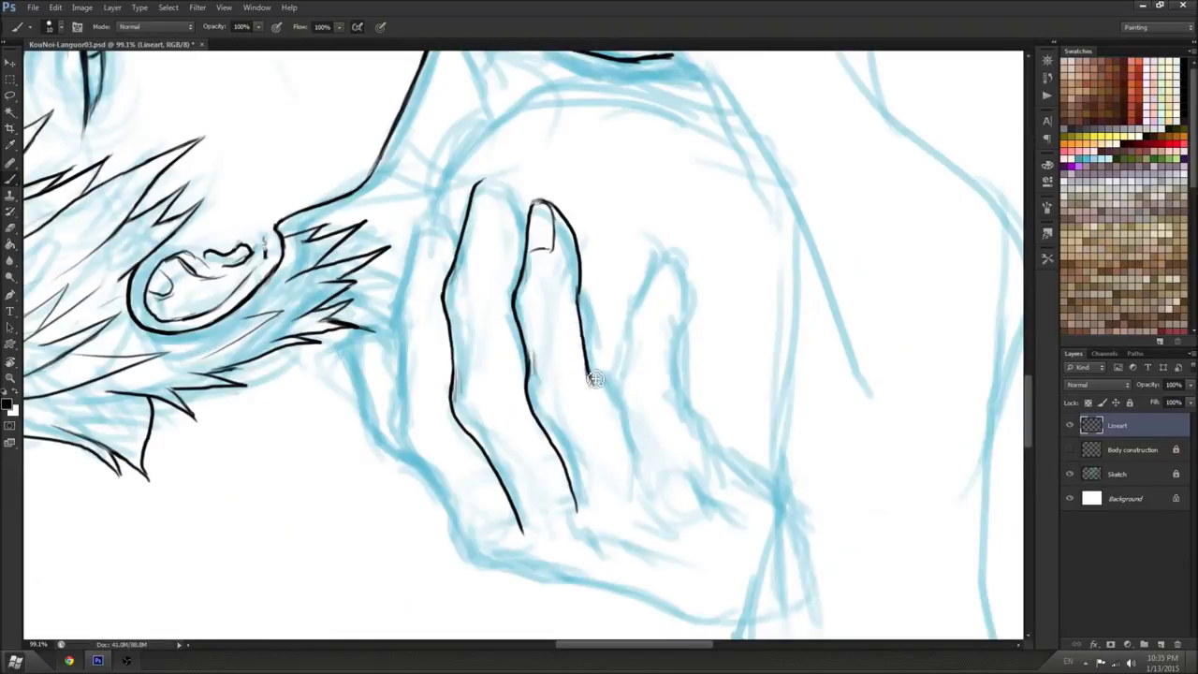
Ink the short lowest finger with its nail, the line between it and its neighbour, and its lower side
drag(608, 378, 637, 492)
mouse_move(608, 382)
mouse_down()
mouse_move(651, 280)
mouse_move(664, 273)
mouse_move(674, 300)
mouse_move(681, 270)
mouse_move(669, 297)
mouse_up()
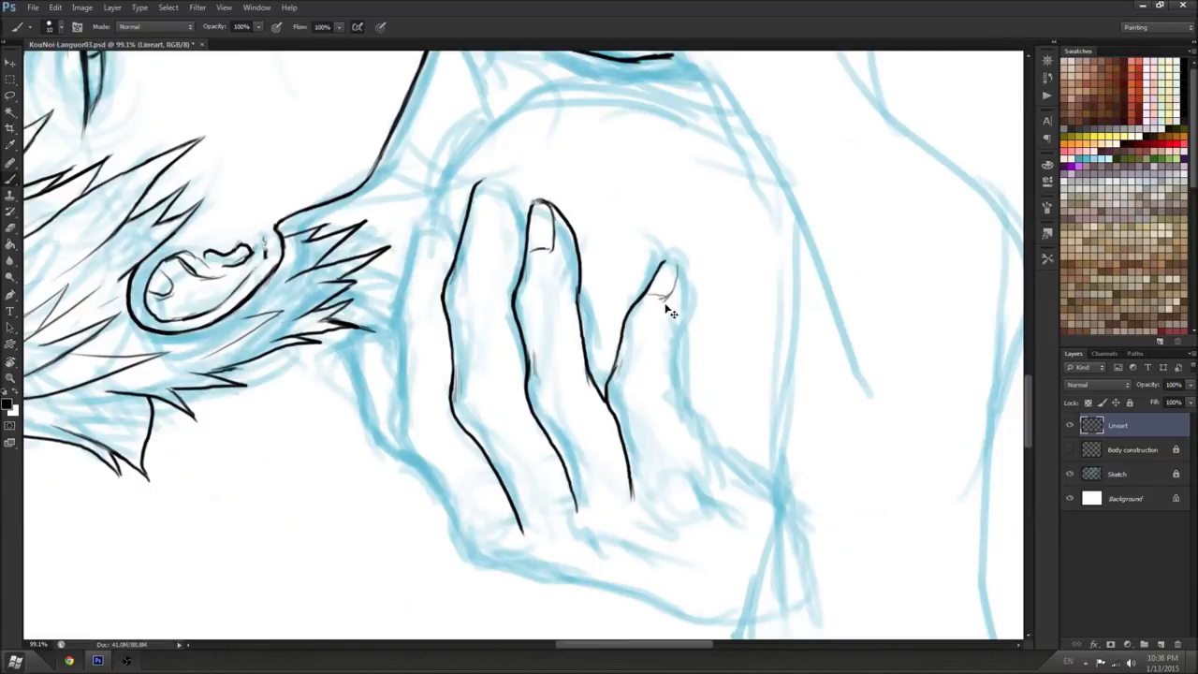
mouse_move(658, 296)
mouse_down()
mouse_move(673, 266)
mouse_move(683, 279)
mouse_move(681, 269)
mouse_move(693, 294)
mouse_move(664, 399)
mouse_move(669, 386)
mouse_move(715, 483)
mouse_up()
key(r)
mouse_move(815, 432)
mouse_down()
mouse_move(804, 462)
mouse_move(510, 566)
mouse_up()
drag(623, 445, 796, 224)
Refine the lowest finger's tip and its contour running down toward the wrist
key(b)
mouse_move(621, 334)
mouse_down()
mouse_move(603, 404)
mouse_move(614, 352)
mouse_move(605, 368)
mouse_move(718, 462)
mouse_move(653, 171)
mouse_up()
key(e)
key(b)
key(e)
key(r)
drag(653, 171, 701, 272)
drag(796, 221, 812, 270)
drag(812, 269, 821, 327)
Touch up the second finger's nail and ink the nail, tip and underside of the finger above it
key(e)
key(b)
drag(660, 289, 681, 297)
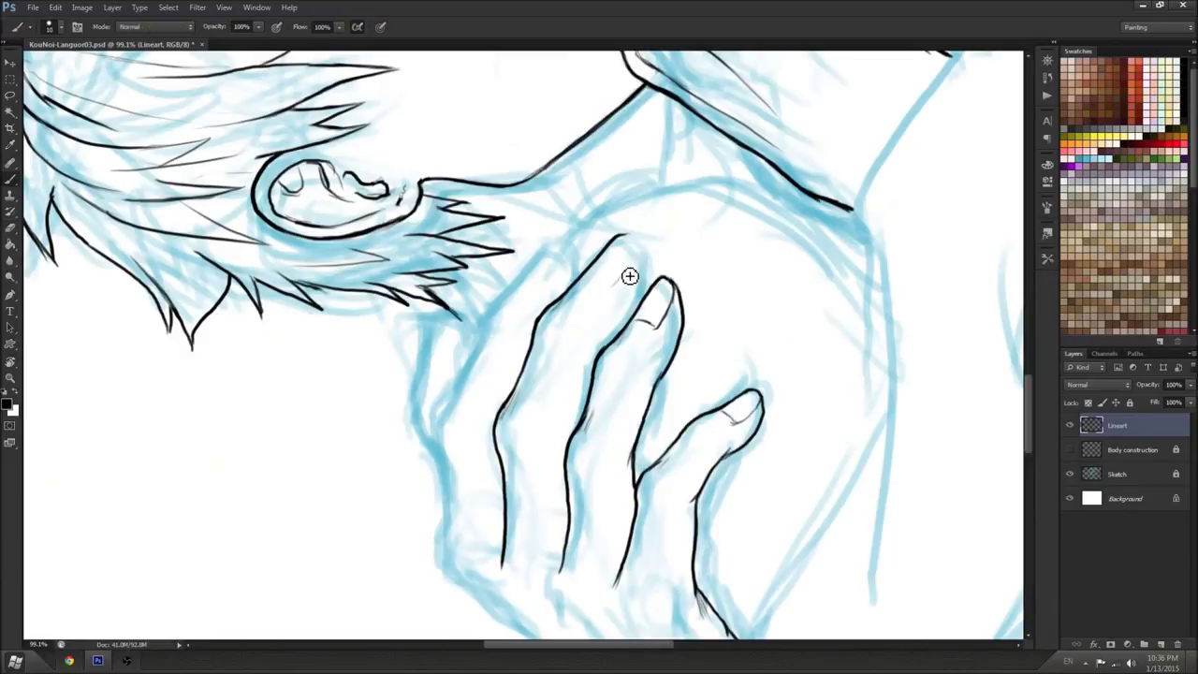
mouse_move(614, 281)
mouse_down()
mouse_move(626, 241)
mouse_move(627, 278)
mouse_move(611, 288)
mouse_up()
mouse_move(638, 268)
mouse_down()
mouse_move(625, 317)
mouse_move(604, 332)
mouse_up()
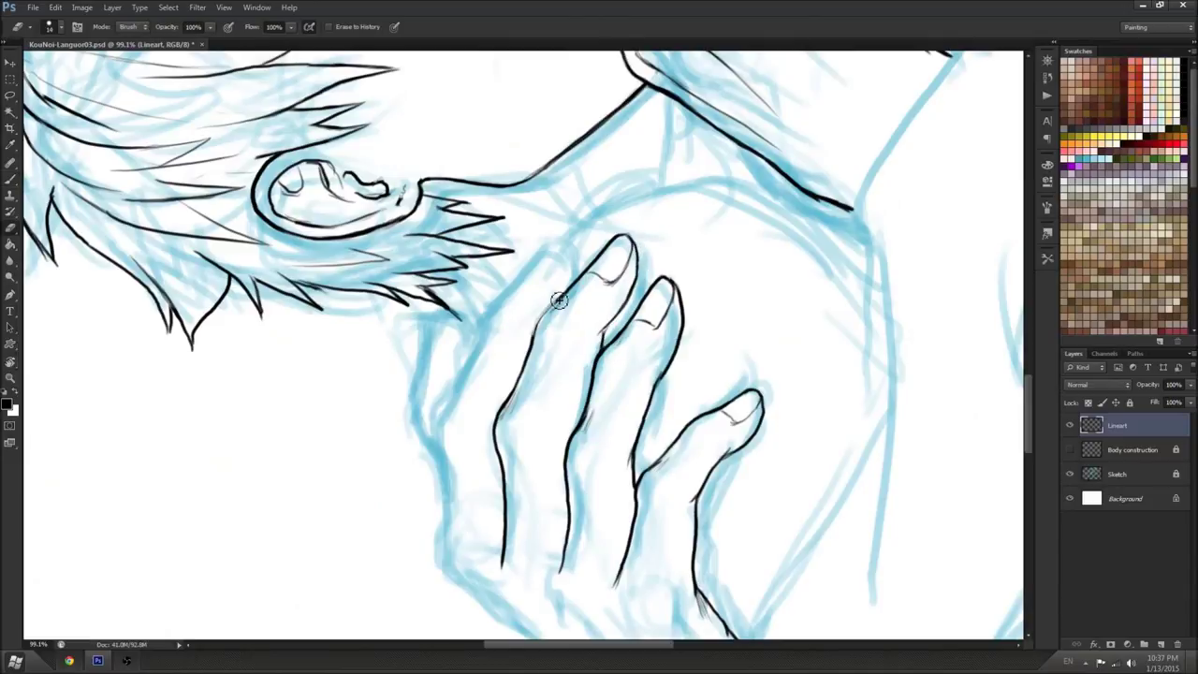
Erase and redraw the outer contour of the finger above the second one around its joints
drag(554, 316, 542, 359)
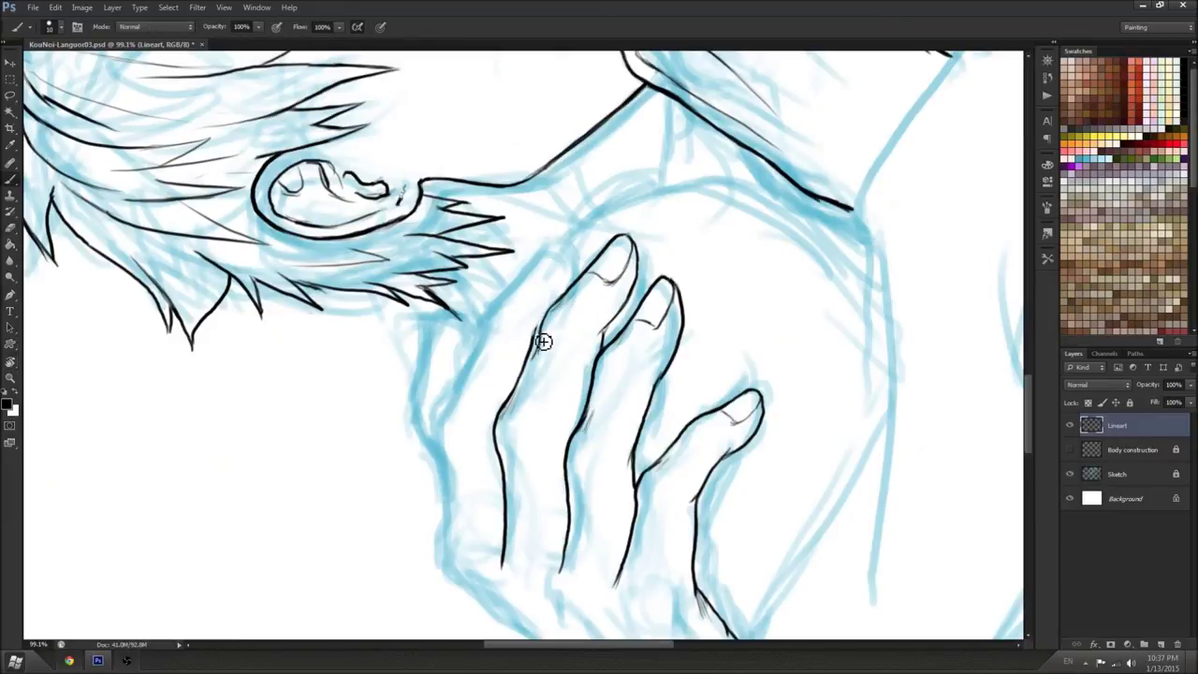
key(e)
mouse_move(509, 415)
mouse_down()
mouse_move(547, 329)
mouse_move(506, 425)
mouse_move(523, 391)
mouse_move(507, 423)
mouse_move(514, 469)
mouse_move(500, 412)
mouse_move(513, 492)
mouse_up()
key(b)
key(e)
key(b)
key(e)
key(b)
key(e)
Clean up and strengthen the lines between the fingers down to the knuckles
key(r)
mouse_move(608, 331)
mouse_down()
mouse_move(334, 492)
mouse_move(562, 580)
mouse_move(759, 342)
mouse_move(682, 524)
mouse_move(663, 433)
mouse_move(508, 343)
mouse_move(548, 329)
mouse_move(518, 343)
mouse_move(524, 353)
mouse_up()
key(b)
mouse_move(597, 355)
mouse_down()
mouse_move(573, 378)
mouse_move(559, 556)
mouse_move(665, 159)
mouse_move(607, 188)
mouse_move(666, 289)
mouse_up()
key(e)
key(b)
key(r)
key(b)
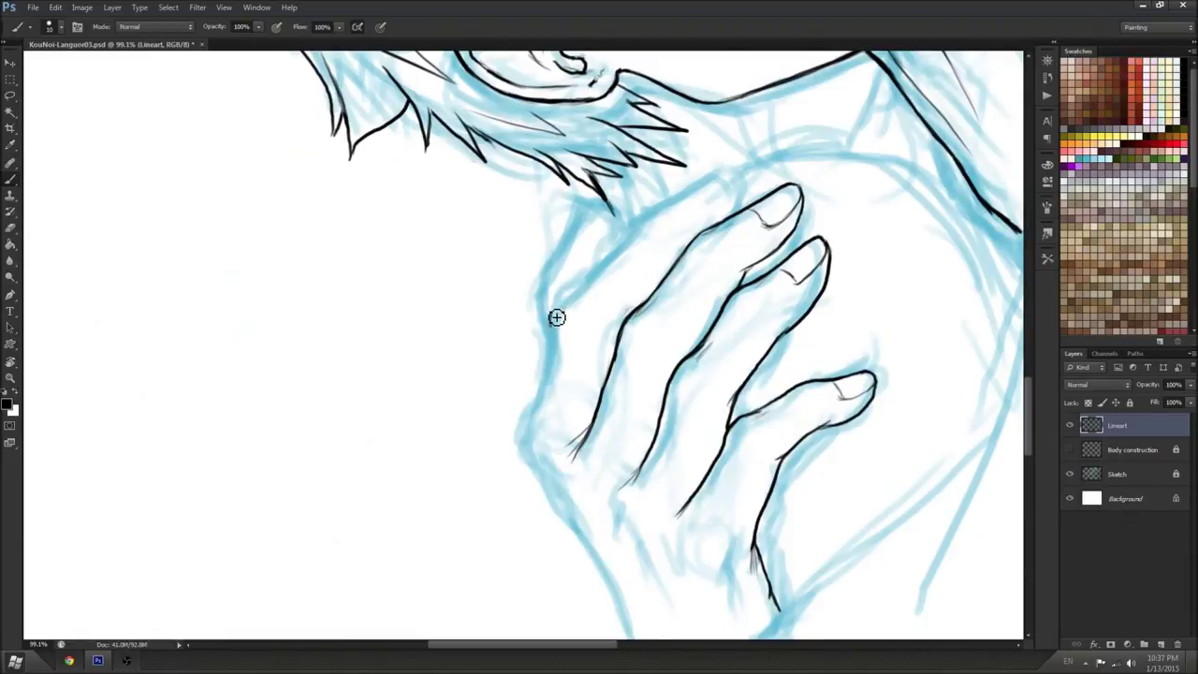
Ink the topmost finger nearest the neck with its nail, tip and thin joint creases
mouse_move(550, 331)
mouse_down()
mouse_move(640, 226)
mouse_move(704, 202)
mouse_move(693, 207)
mouse_move(720, 209)
mouse_move(726, 197)
mouse_up()
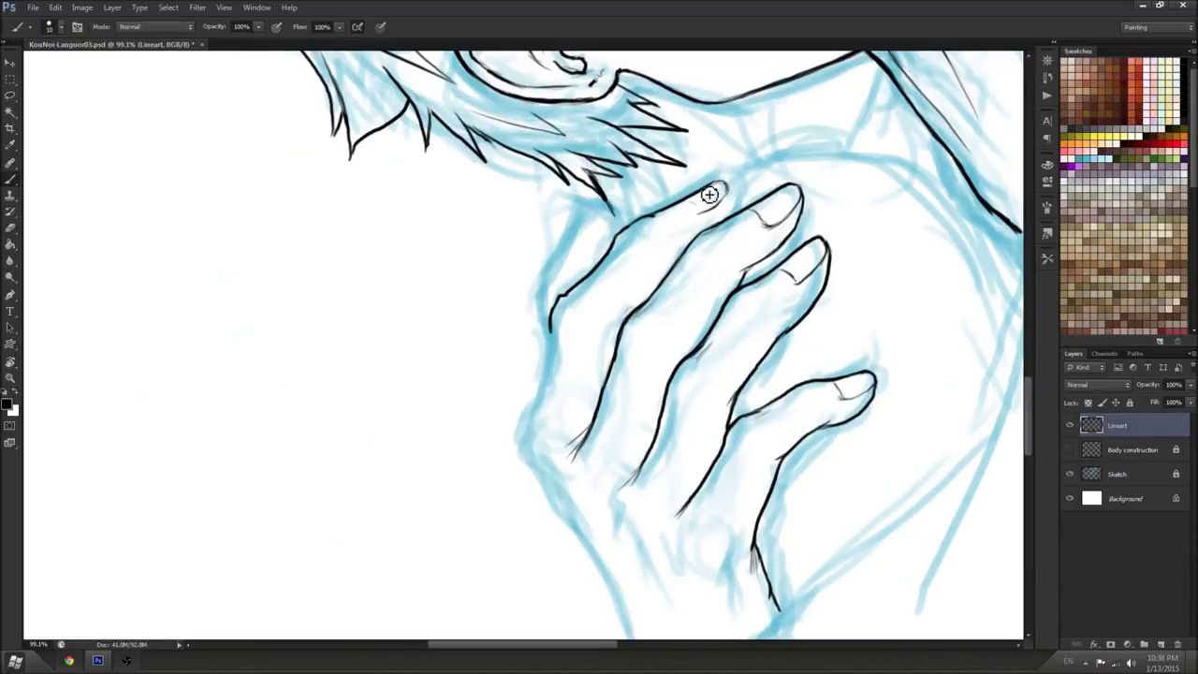
drag(723, 181, 720, 223)
mouse_move(619, 242)
mouse_down()
mouse_move(654, 251)
mouse_move(660, 225)
mouse_move(660, 257)
mouse_up()
drag(558, 298, 591, 299)
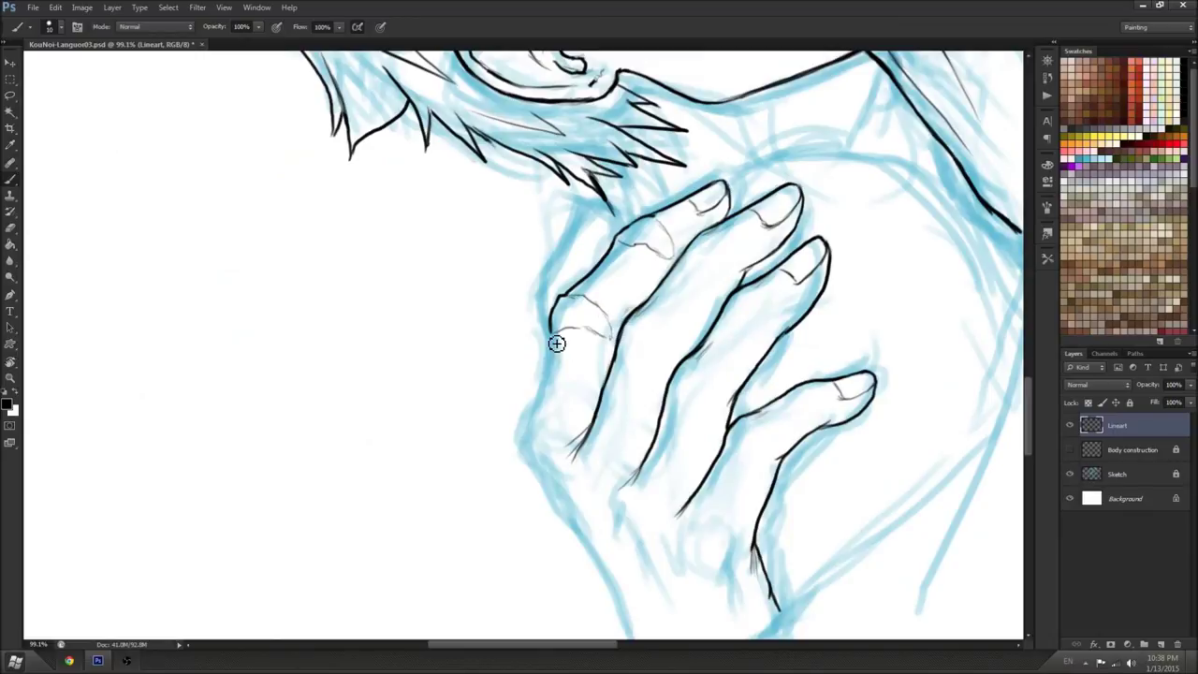
Extend the topmost finger's outline down to its base and ink the protruding knuckle with light crease lines
mouse_move(555, 343)
mouse_down()
mouse_move(528, 427)
mouse_move(538, 418)
mouse_move(585, 472)
mouse_up()
drag(527, 424, 529, 459)
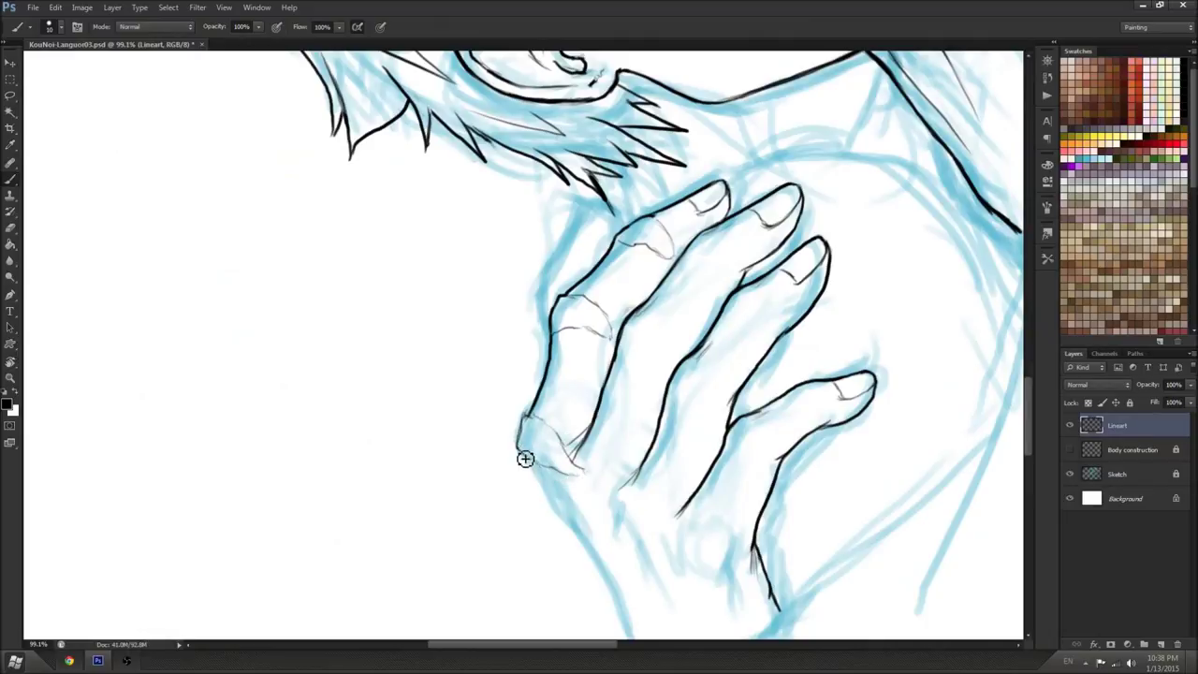
key(e)
key(b)
drag(535, 420, 574, 482)
Clean up the knuckle's lower edge and ink the start of the hand's back contour below it
key(r)
mouse_move(687, 484)
mouse_down()
mouse_move(661, 511)
mouse_move(520, 559)
mouse_up()
key(b)
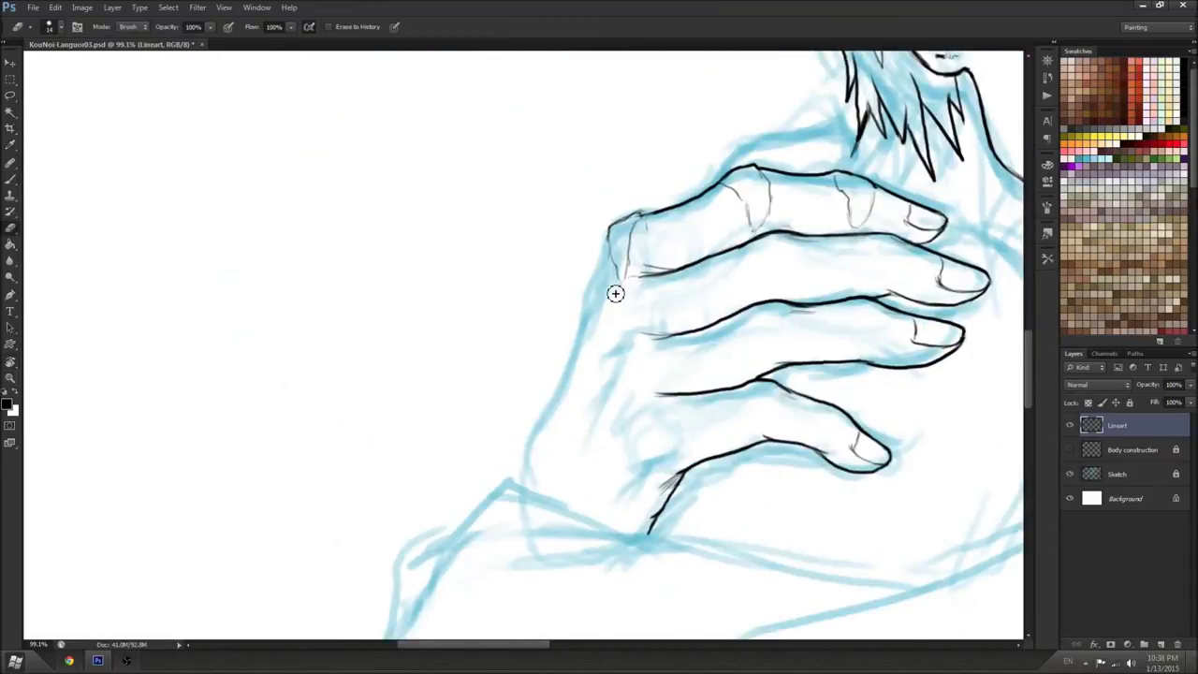
drag(617, 291, 599, 309)
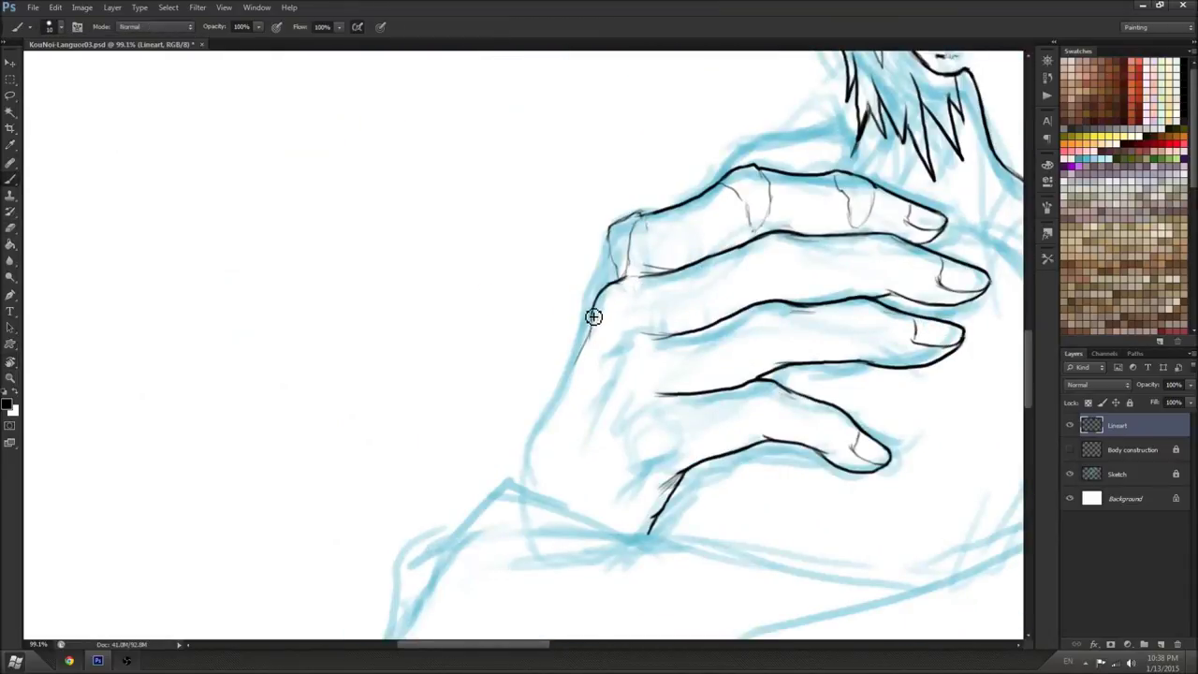
drag(618, 233, 556, 384)
Add thin tendon lines on the back of the hand and ink its outer edge down to the wrist
mouse_move(631, 400)
mouse_down()
mouse_move(604, 401)
mouse_move(589, 432)
mouse_up()
mouse_move(607, 406)
mouse_down()
mouse_move(583, 446)
mouse_move(619, 466)
mouse_move(675, 465)
mouse_move(648, 417)
mouse_move(603, 469)
mouse_move(650, 478)
mouse_move(675, 460)
mouse_move(638, 470)
mouse_up()
drag(657, 463, 621, 494)
key(e)
key(b)
drag(604, 355, 578, 418)
mouse_move(571, 361)
mouse_down()
mouse_move(520, 451)
mouse_move(514, 494)
mouse_up()
Ink the outline of the partly hidden finger behind the topmost finger
key(r)
mouse_move(661, 461)
mouse_down()
mouse_move(839, 366)
mouse_move(717, 449)
mouse_up()
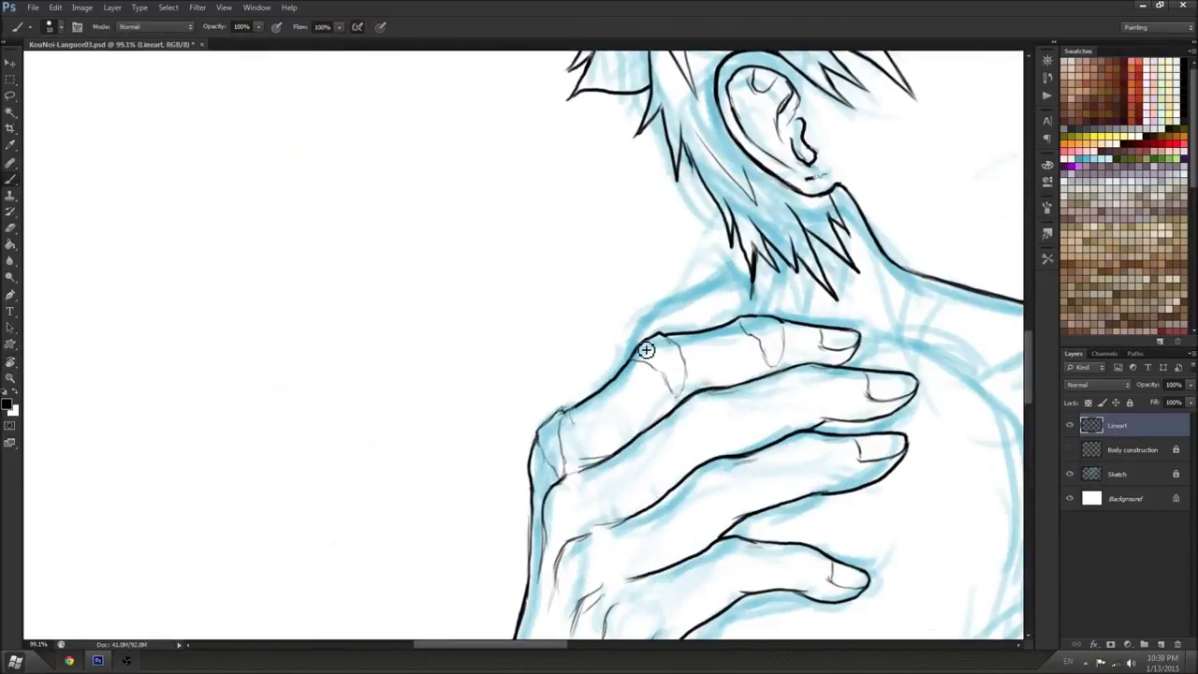
mouse_move(605, 393)
mouse_down()
mouse_move(655, 317)
mouse_move(727, 301)
mouse_move(711, 304)
mouse_move(721, 315)
mouse_move(740, 302)
mouse_up()
key(e)
key(b)
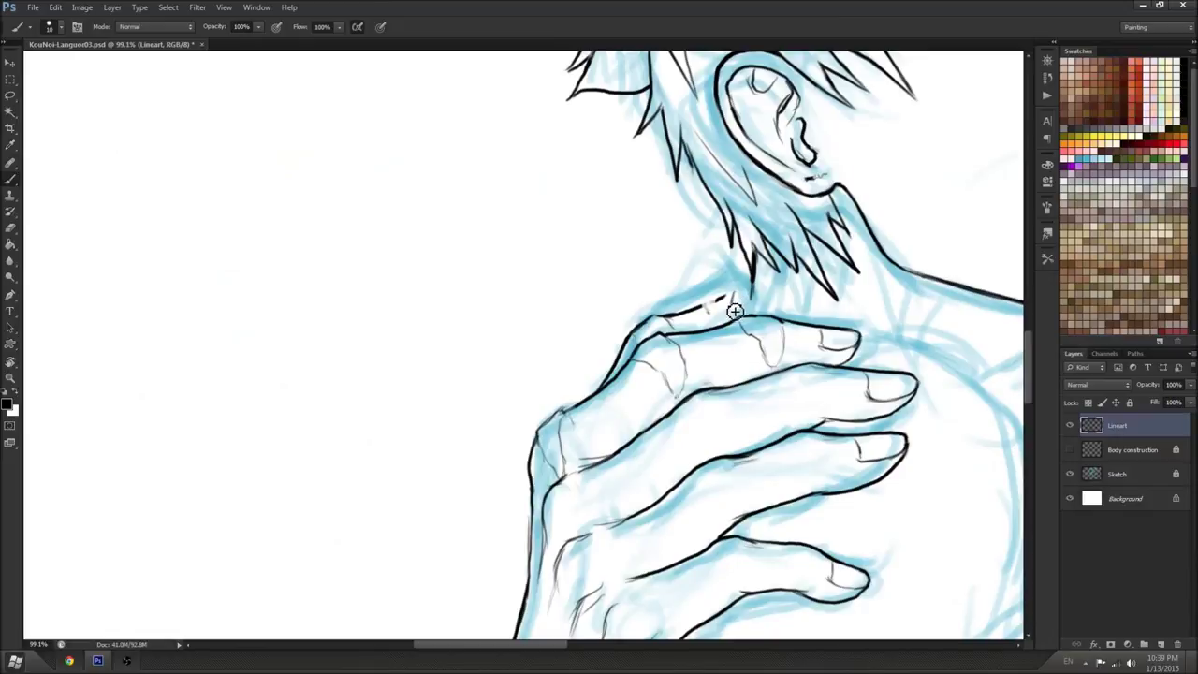
drag(718, 299, 738, 292)
Finish the partly hidden finger's tip, nail and joint details
key(r)
mouse_move(808, 312)
mouse_down()
mouse_move(740, 131)
mouse_move(591, 167)
mouse_up()
key(e)
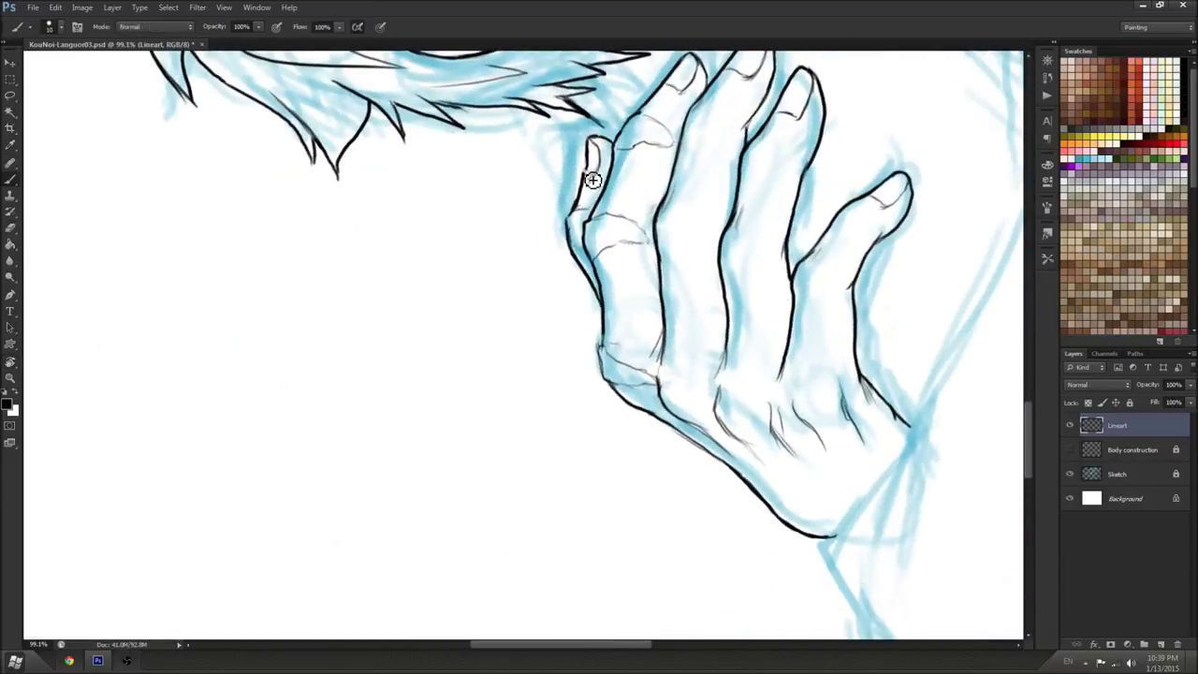
key(r)
mouse_move(603, 148)
mouse_down()
mouse_move(663, 221)
mouse_move(700, 316)
mouse_move(680, 262)
mouse_move(577, 177)
mouse_up()
key(b)
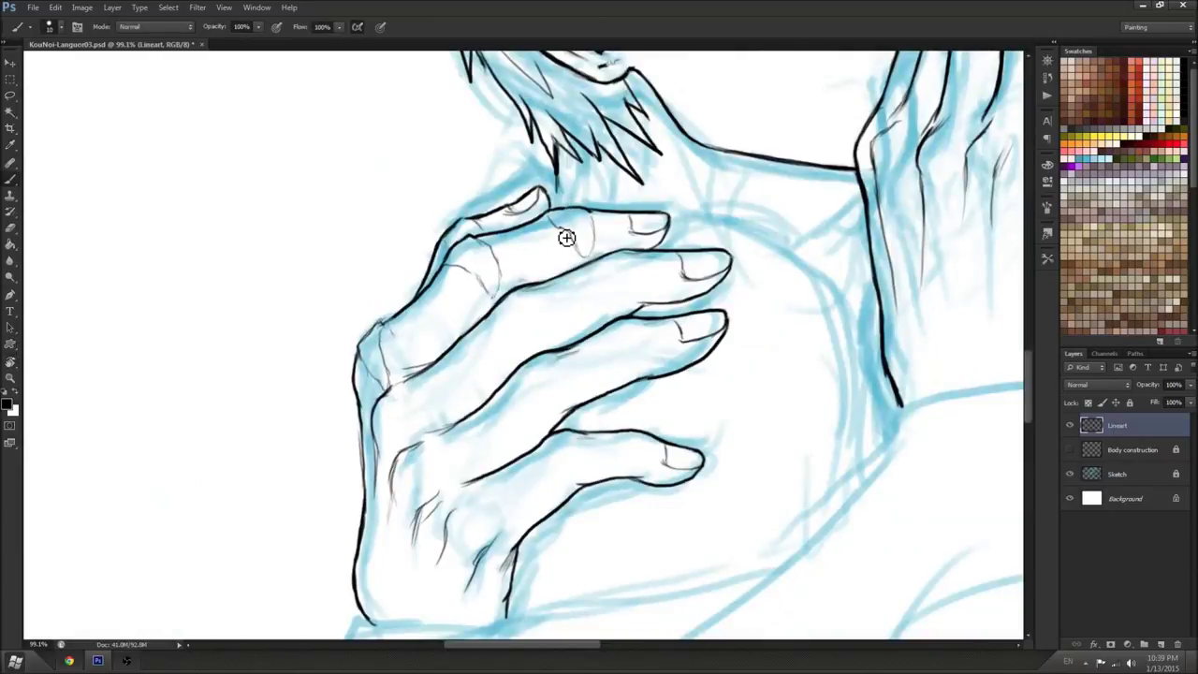
Lasso the partly hidden finger, free-transform it down toward the knuckle rotated by -13.84°, apply it and deselect
drag(487, 250, 612, 267)
key(l)
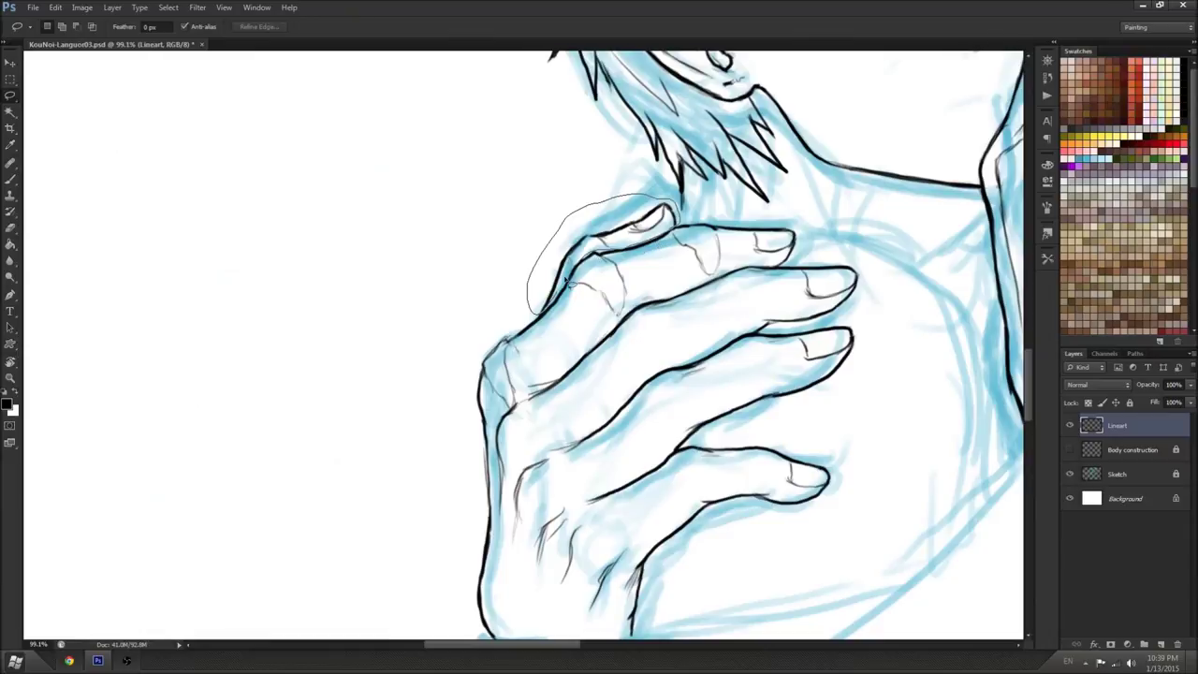
drag(565, 279, 675, 227)
right_click(560, 281)
click(599, 437)
drag(563, 279, 509, 315)
drag(646, 285, 644, 267)
mouse_move(592, 270)
mouse_down()
mouse_move(557, 320)
mouse_move(592, 264)
mouse_up()
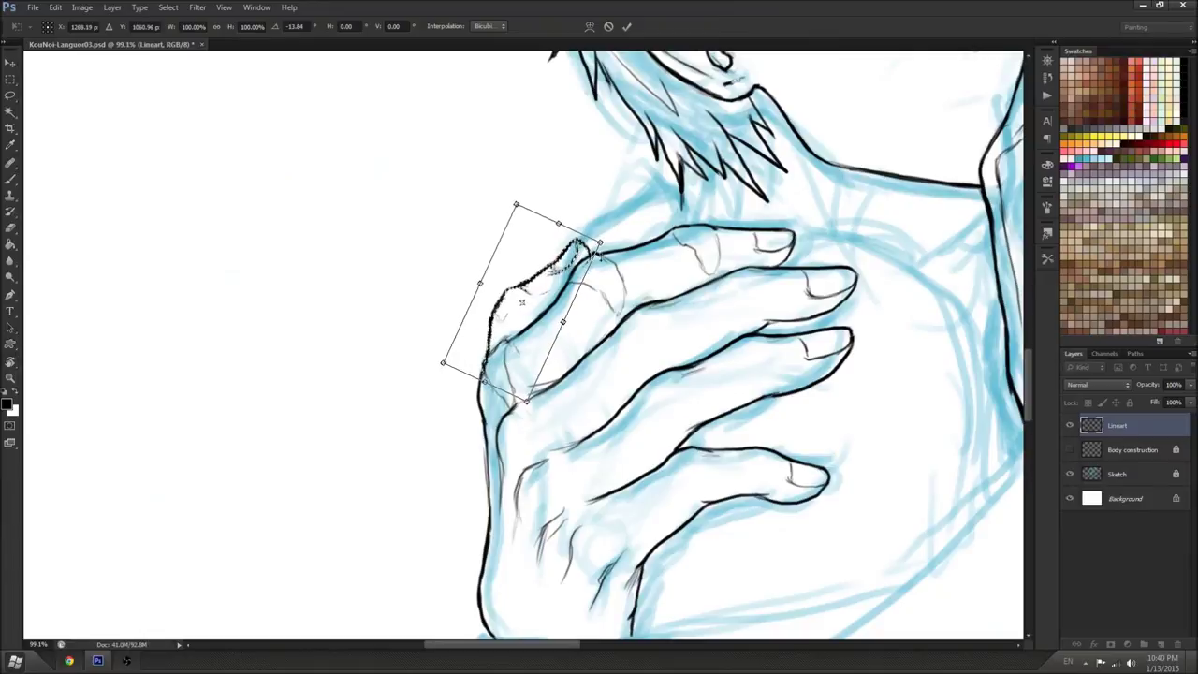
key(Return)
key(ctrl+d)
Clean up and redraw the lines where the moved finger joins the hand
key(e)
key(r)
drag(679, 268, 644, 468)
key(b)
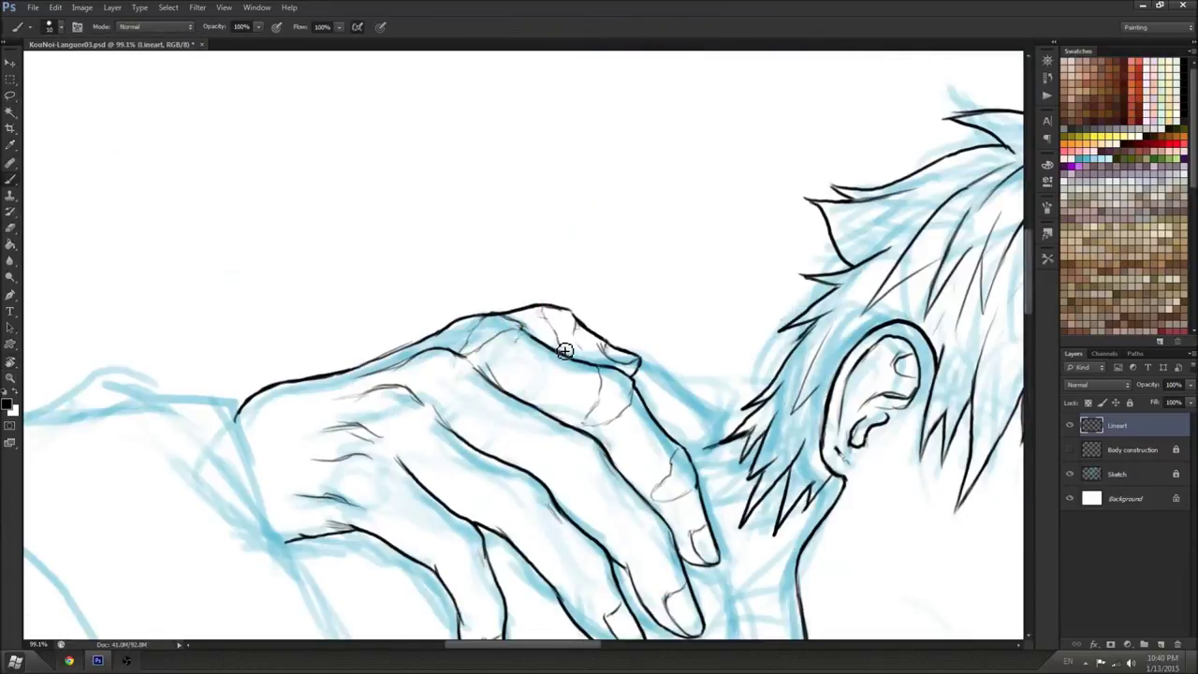
Ink the back-of-neck line from the hair to the hand, and erase and redraw the adjoining hair tip
key(r)
mouse_move(535, 321)
mouse_down()
mouse_move(726, 270)
mouse_move(581, 284)
mouse_up()
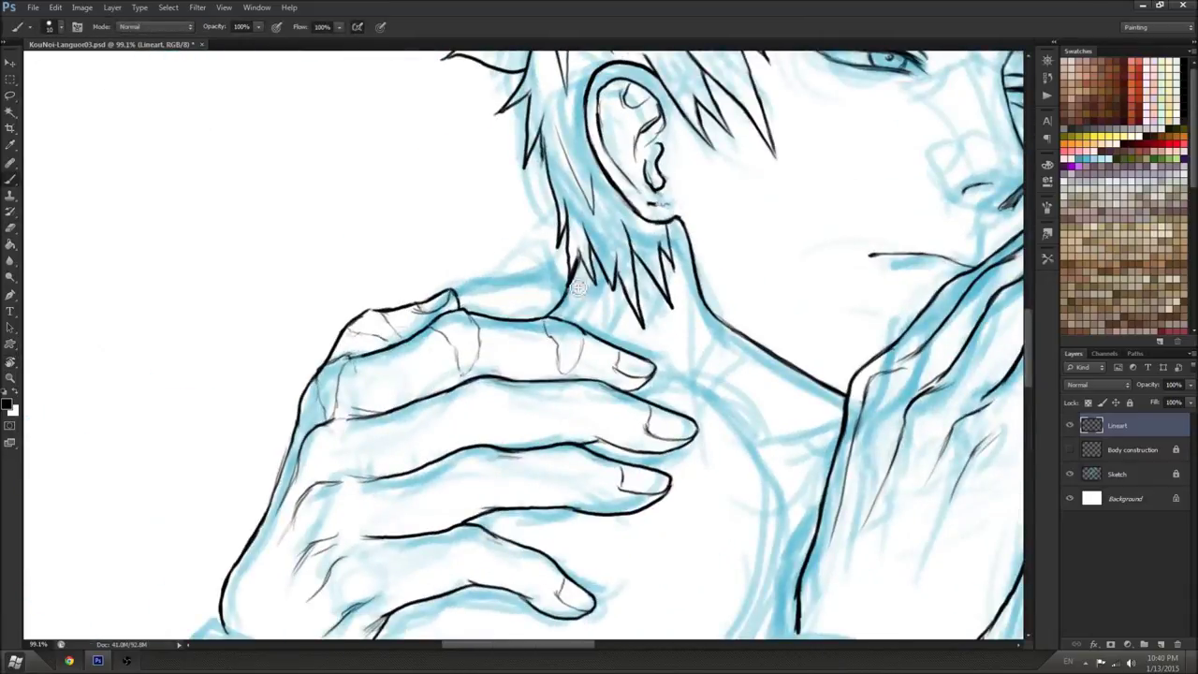
key(e)
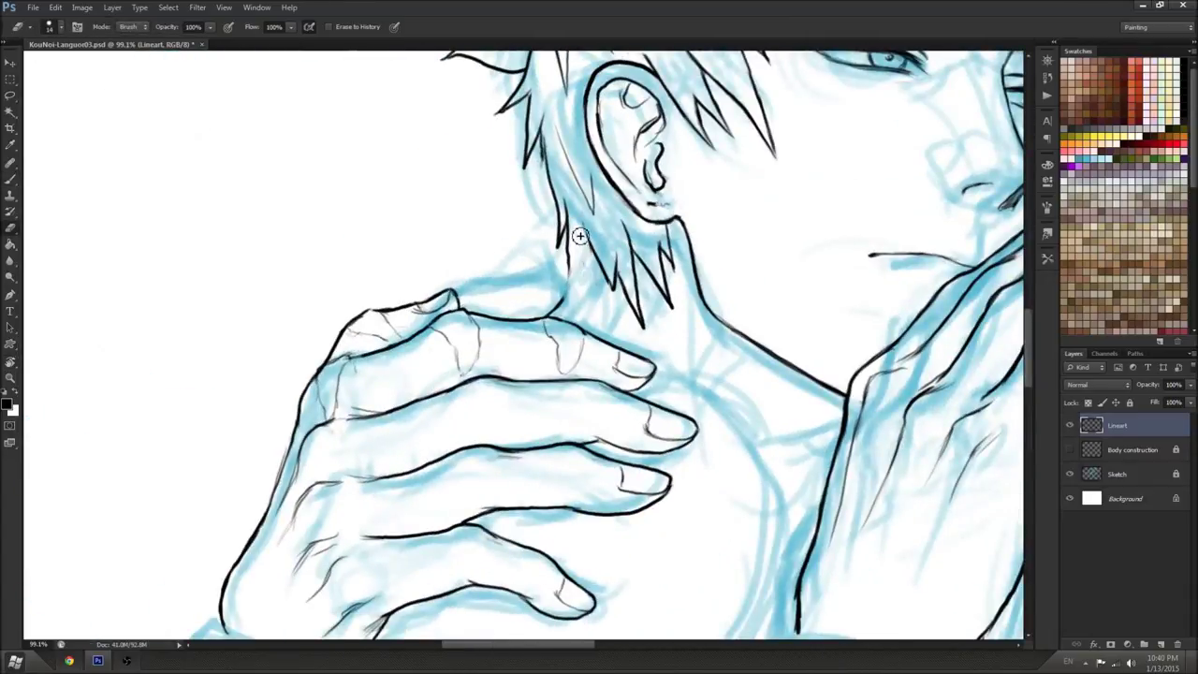
key(b)
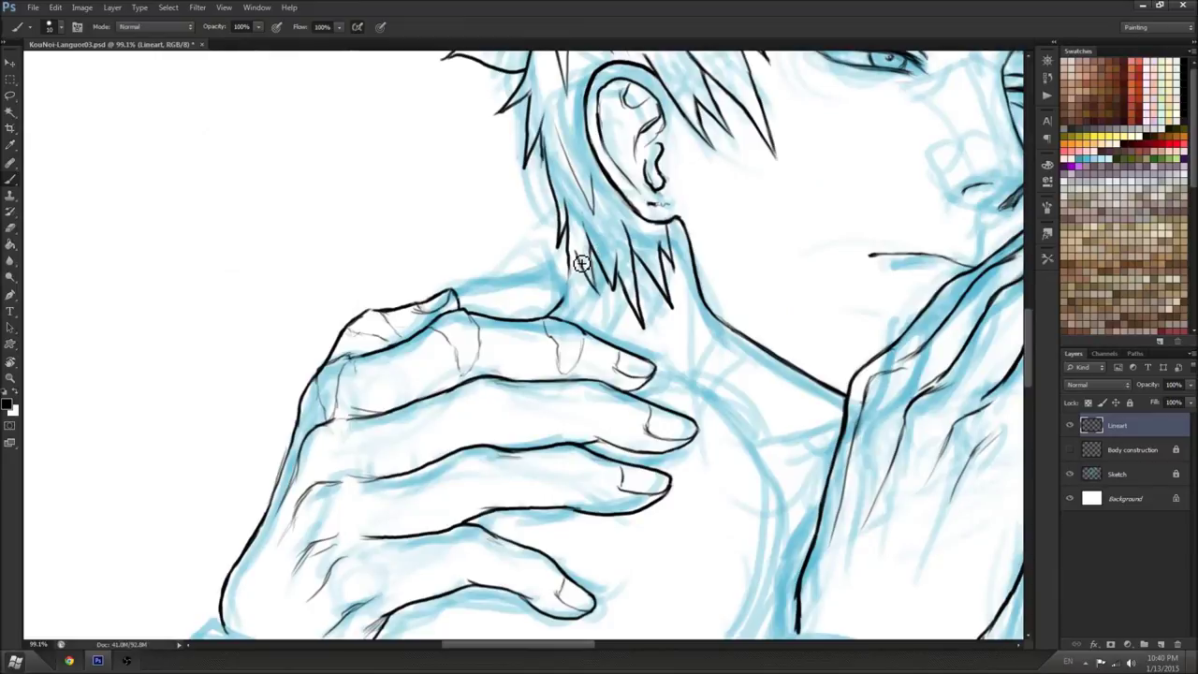
Erase and redraw the pointed hair tips at the nape below the ear
key(r)
mouse_move(684, 245)
mouse_down()
mouse_move(729, 338)
mouse_move(707, 375)
mouse_up()
key(e)
mouse_move(657, 279)
mouse_down()
mouse_move(669, 344)
mouse_move(727, 265)
mouse_move(734, 302)
mouse_up()
key(b)
key(r)
key(e)
drag(594, 305, 630, 393)
key(b)
key(e)
key(b)
drag(615, 343, 641, 404)
Rework the hair strand along the back of the head behind the ear
key(r)
drag(619, 359, 503, 274)
key(e)
drag(503, 290, 527, 338)
key(b)
drag(487, 259, 526, 328)
key(ctrl+z)
key(e)
drag(515, 282, 519, 320)
key(b)
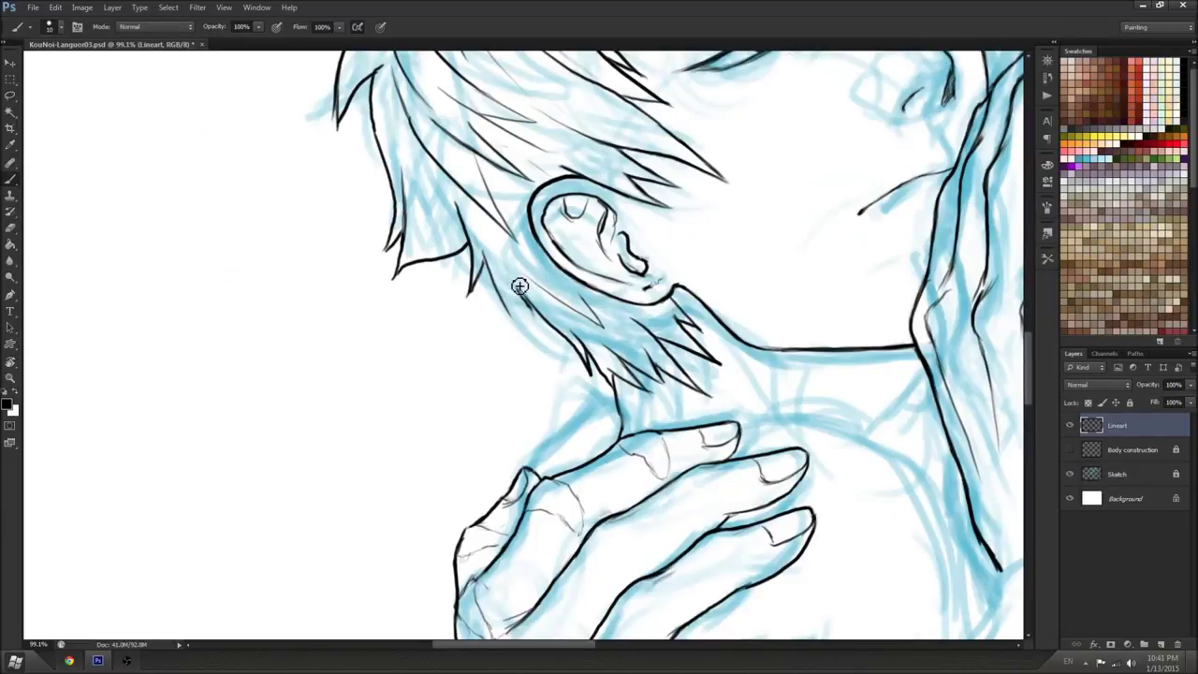
Trim the outline of the nape hair below the reworked strand
key(e)
drag(529, 300, 555, 338)
key(r)
mouse_move(539, 308)
mouse_down()
mouse_move(559, 346)
mouse_move(619, 163)
mouse_up()
key(b)
Erase and redraw the pointed lock at the upper back of the head, including its inner edge
key(r)
drag(519, 261, 599, 347)
drag(644, 252, 615, 161)
drag(442, 152, 569, 312)
key(e)
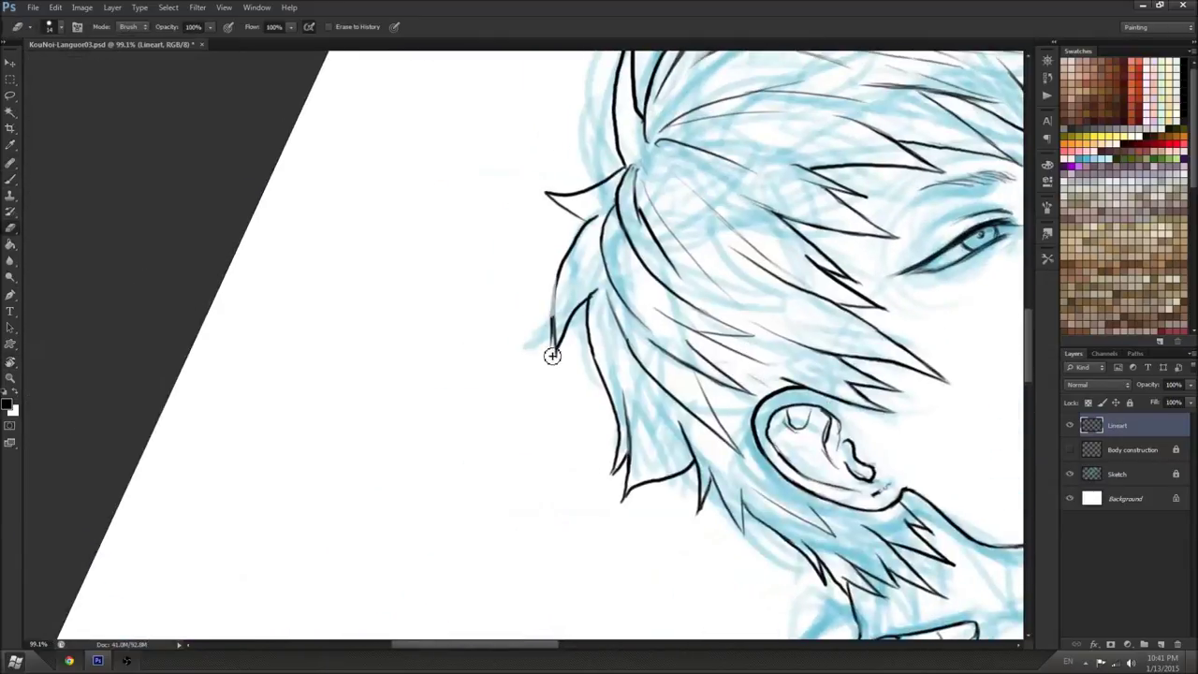
key(b)
key(e)
drag(557, 313, 568, 333)
key(b)
mouse_move(594, 294)
mouse_down()
mouse_move(602, 353)
mouse_move(601, 262)
mouse_up()
key(e)
key(b)
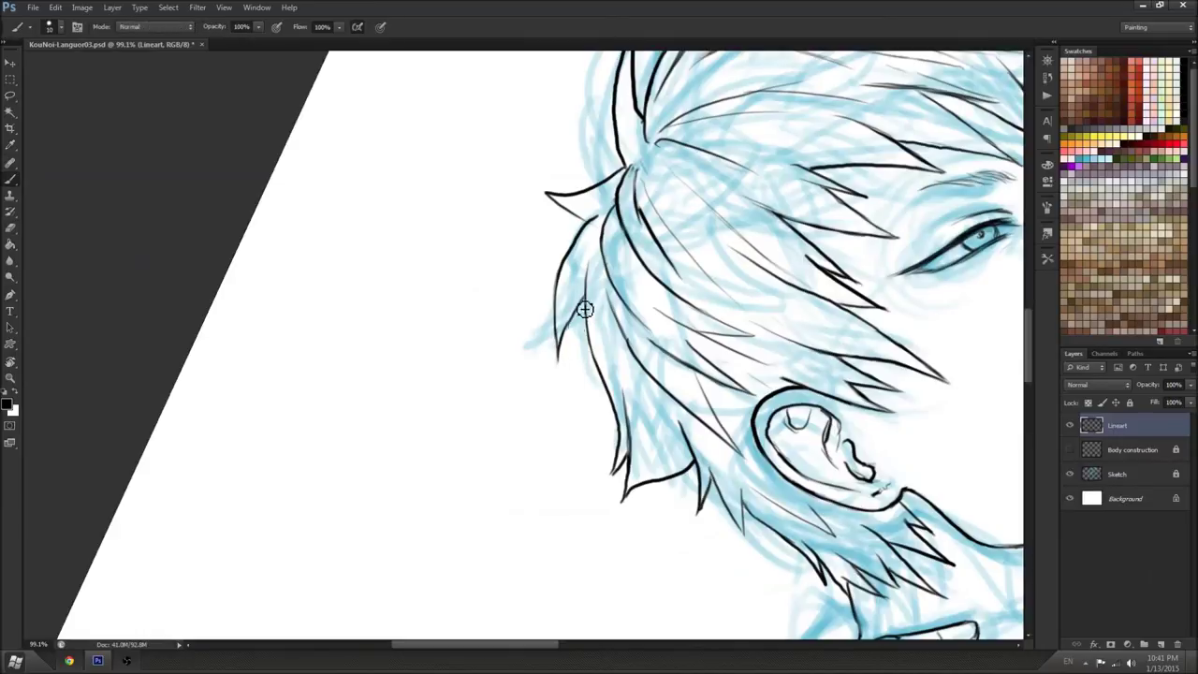
Clean up the long hair strand line above and behind the ear
key(r)
mouse_move(576, 345)
mouse_down()
mouse_move(508, 321)
mouse_move(495, 227)
mouse_up()
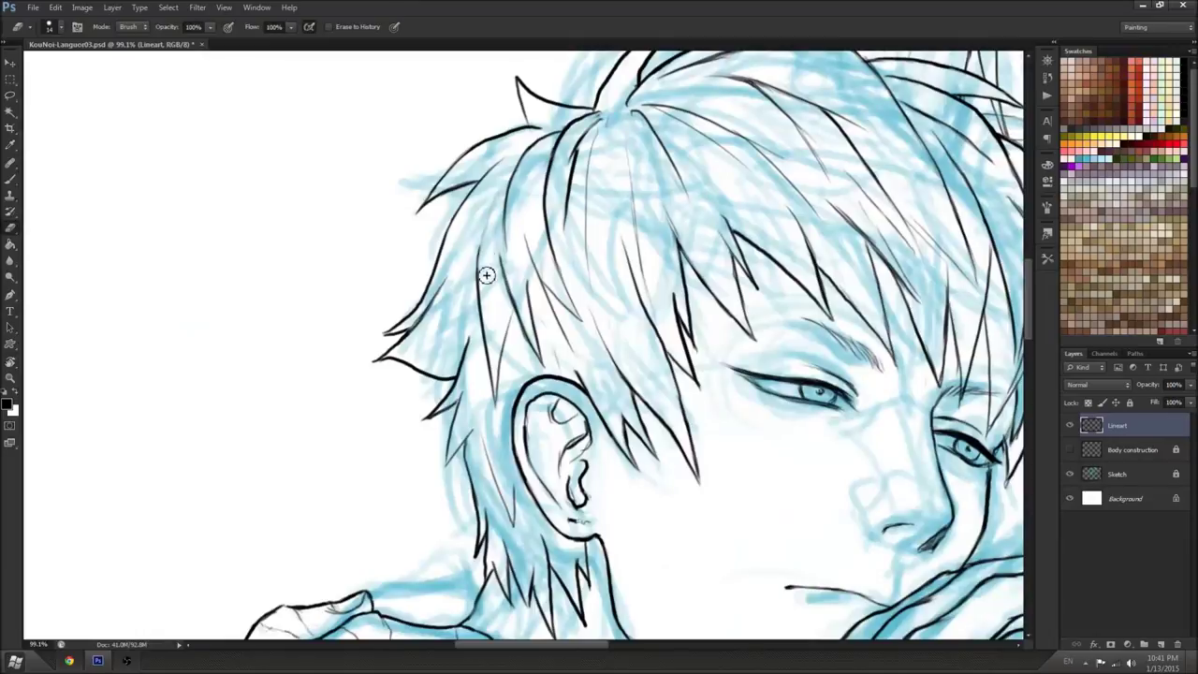
key(b)
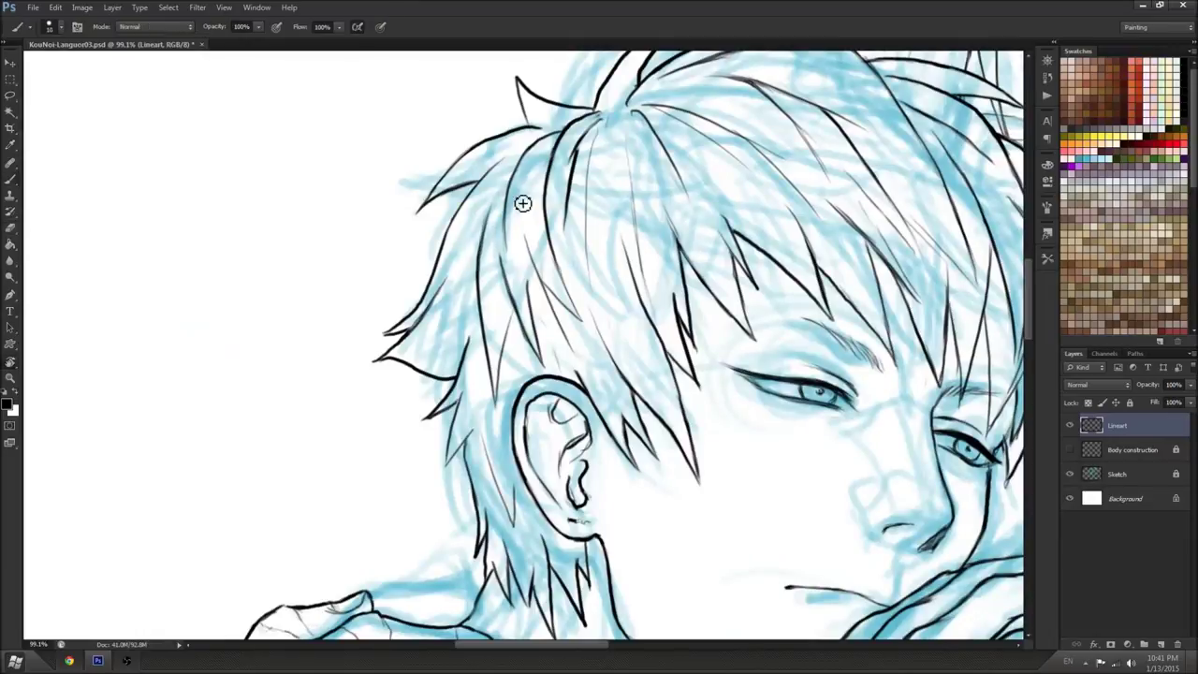
Erase stray line work around the hair lock below the crown
key(r)
drag(523, 204, 393, 318)
key(space)
key(e)
mouse_move(346, 281)
mouse_down()
mouse_move(575, 333)
mouse_move(545, 393)
mouse_move(550, 303)
mouse_up()
key(b)
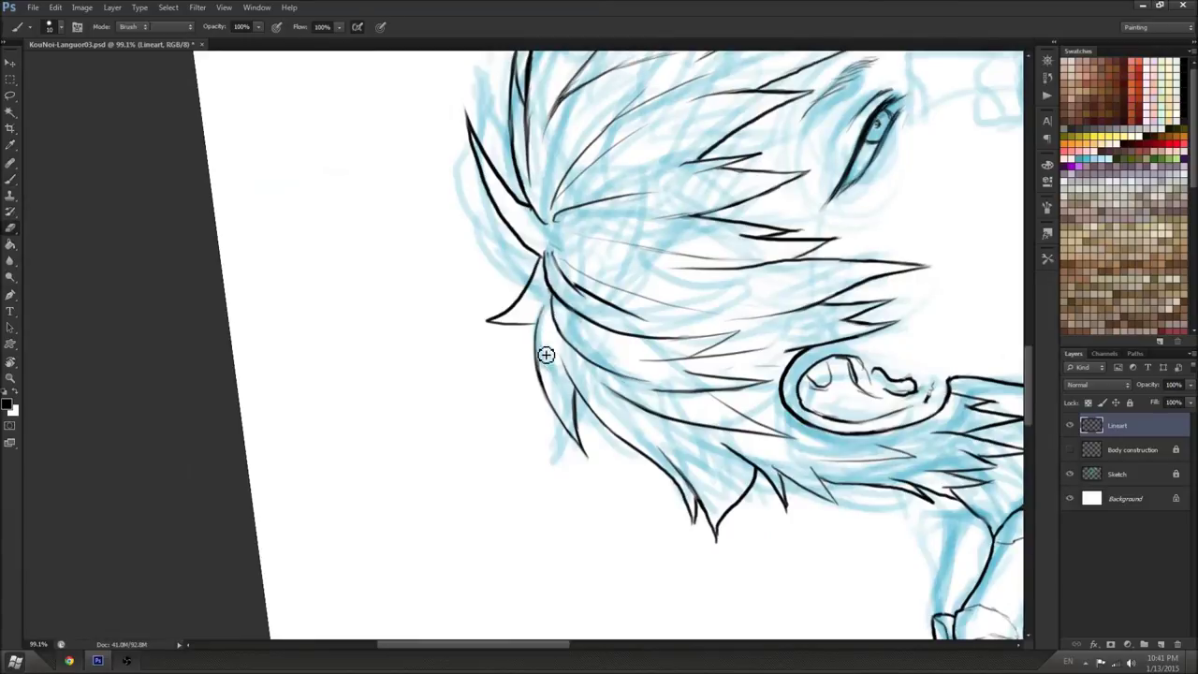
Refine the upright hair tuft at the crown of the head
key(r)
mouse_move(546, 353)
mouse_down()
mouse_move(631, 348)
mouse_move(568, 241)
mouse_move(508, 345)
mouse_move(502, 337)
mouse_move(589, 369)
mouse_move(380, 438)
mouse_move(520, 261)
mouse_up()
key(b)
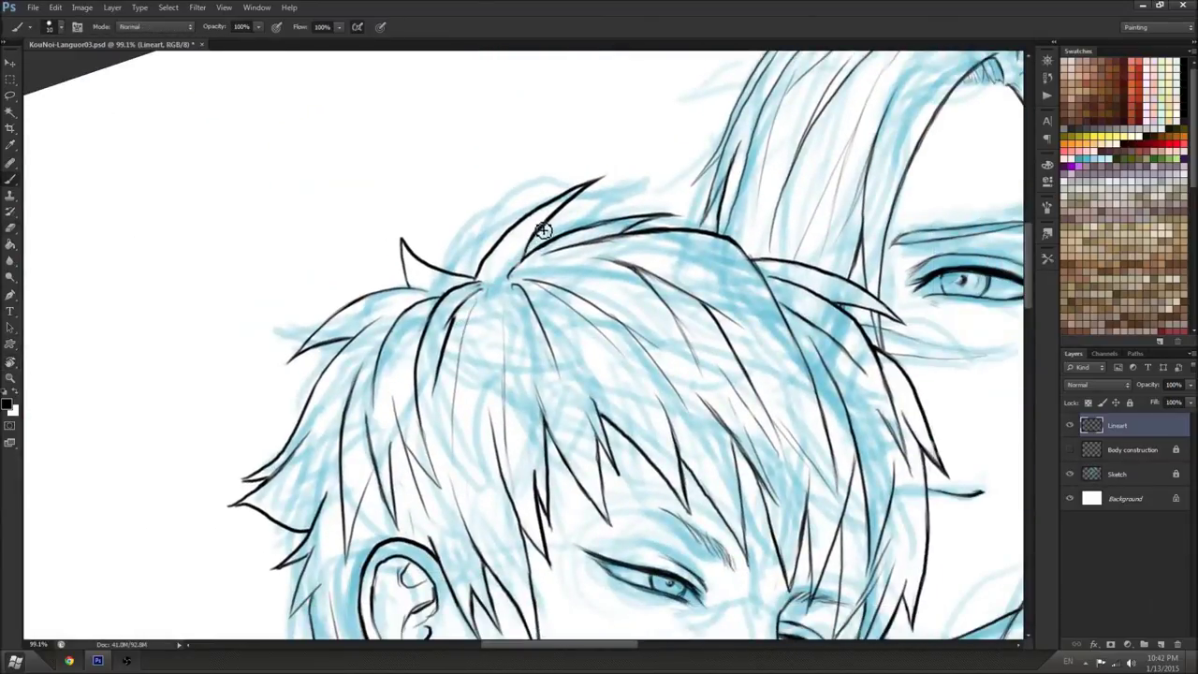
key(r)
drag(543, 230, 493, 247)
key(e)
key(b)
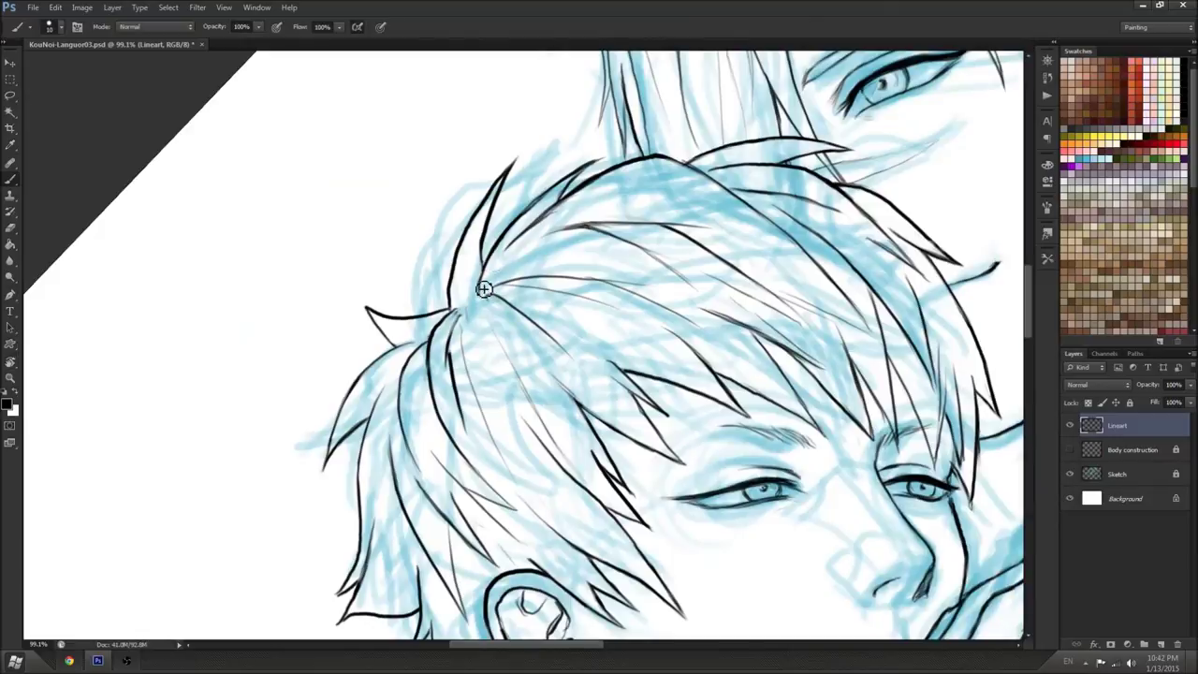
Clean up and redraw the top contour of the hair beside the crown tuft
mouse_move(562, 187)
mouse_down()
mouse_move(621, 343)
mouse_move(496, 248)
mouse_up()
key(e)
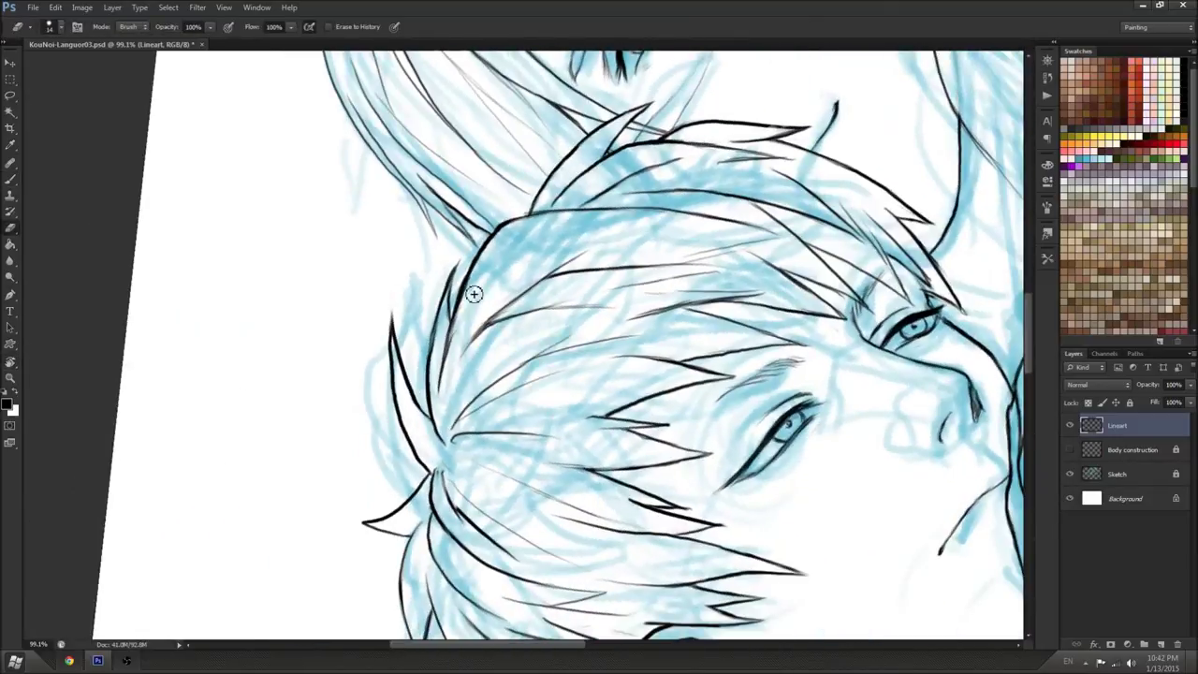
key(b)
drag(459, 320, 513, 226)
key(r)
mouse_move(629, 270)
mouse_down()
mouse_move(666, 401)
mouse_move(630, 447)
mouse_up()
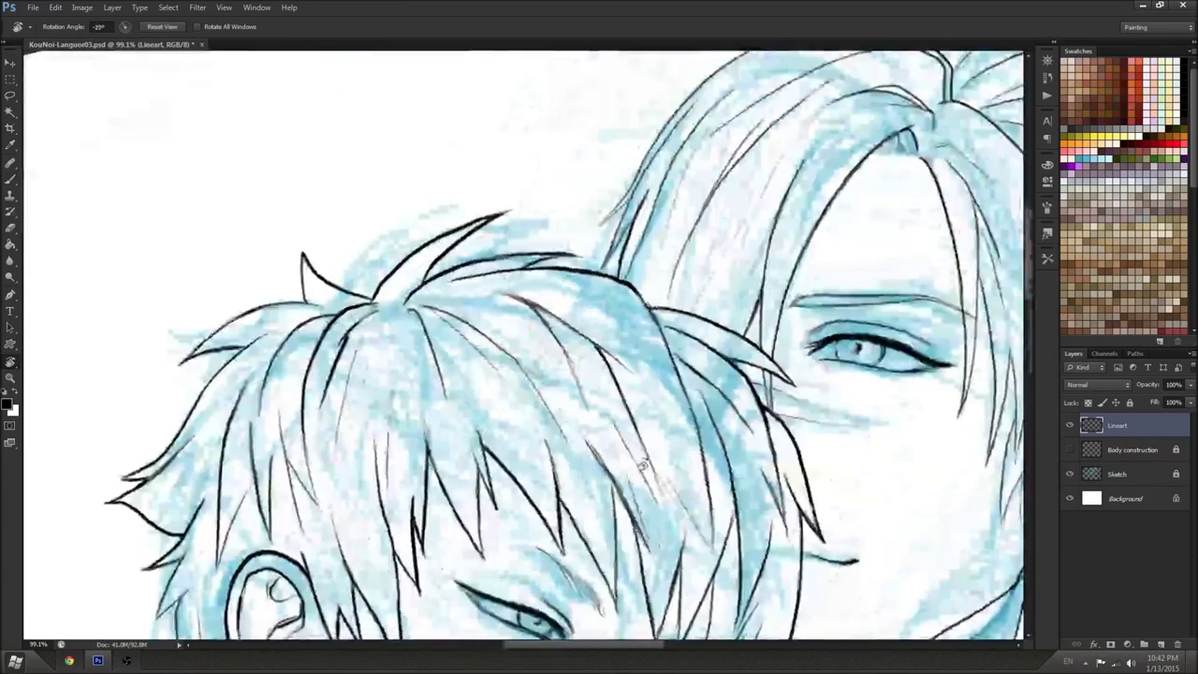
Hide the Sketch layer, then clean up and redraw the thin hair strands just below the crown tuft
scroll(629, 447, down, 6)
click(1069, 474)
mouse_move(693, 587)
mouse_down()
mouse_move(797, 375)
mouse_move(820, 400)
mouse_up()
scroll(656, 246, up, 7)
key(e)
mouse_move(658, 234)
mouse_down()
mouse_move(645, 245)
mouse_move(689, 218)
mouse_up()
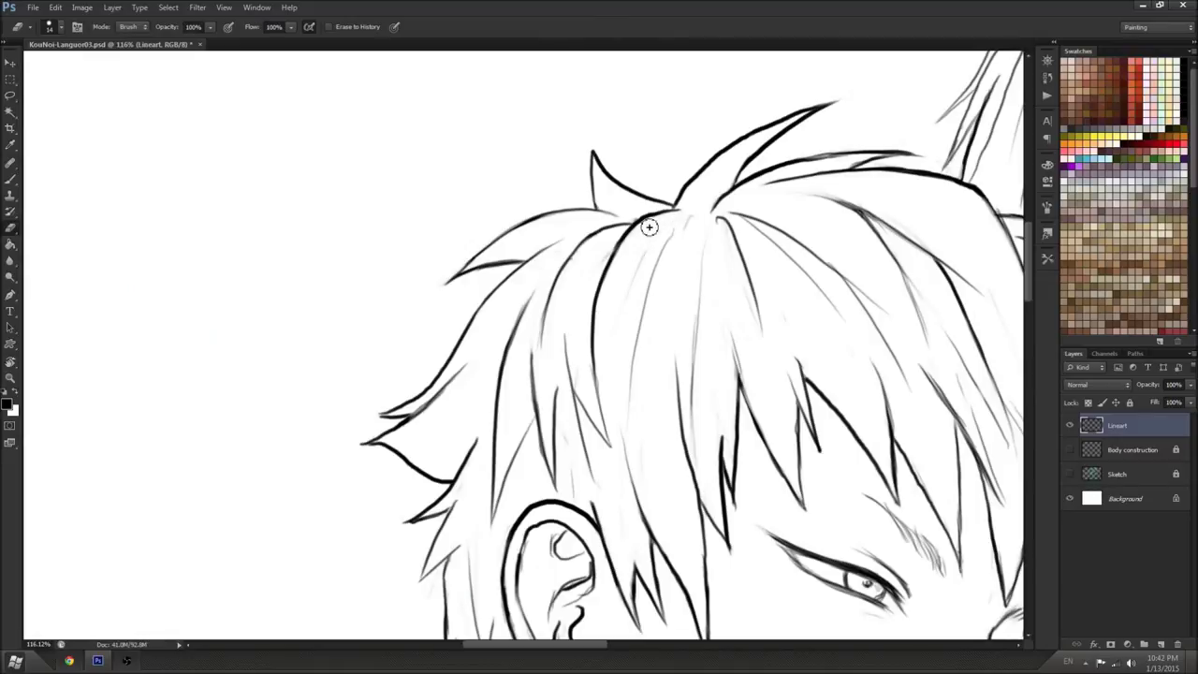
key(b)
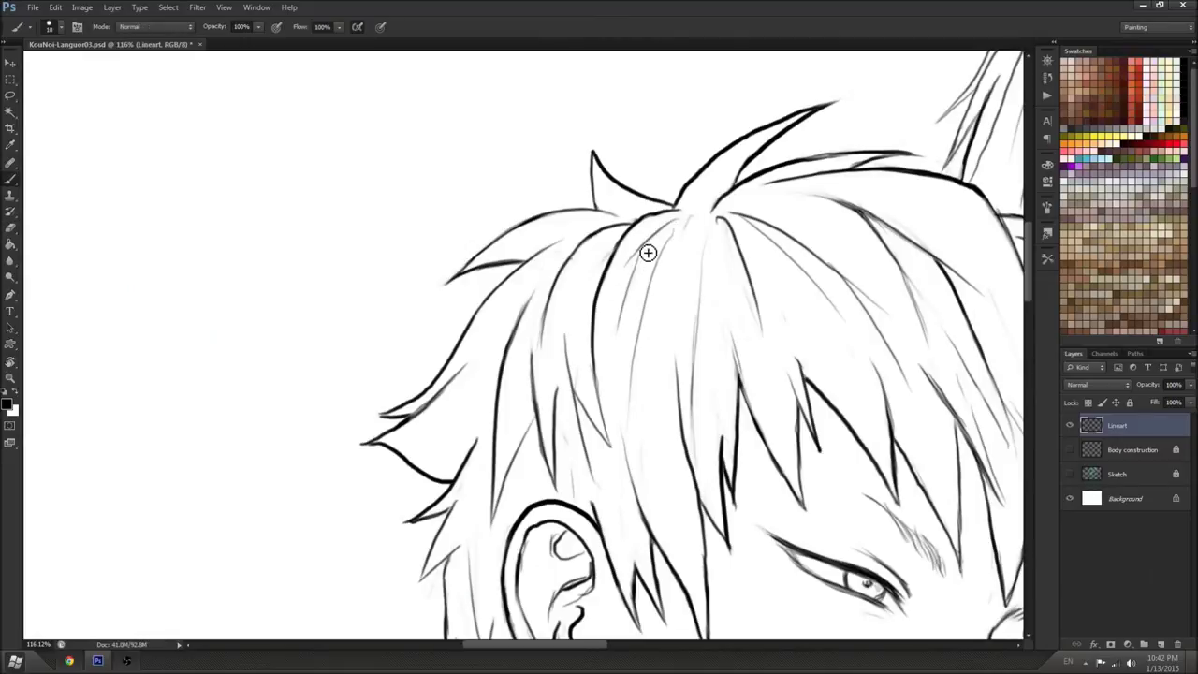
key(e)
key(b)
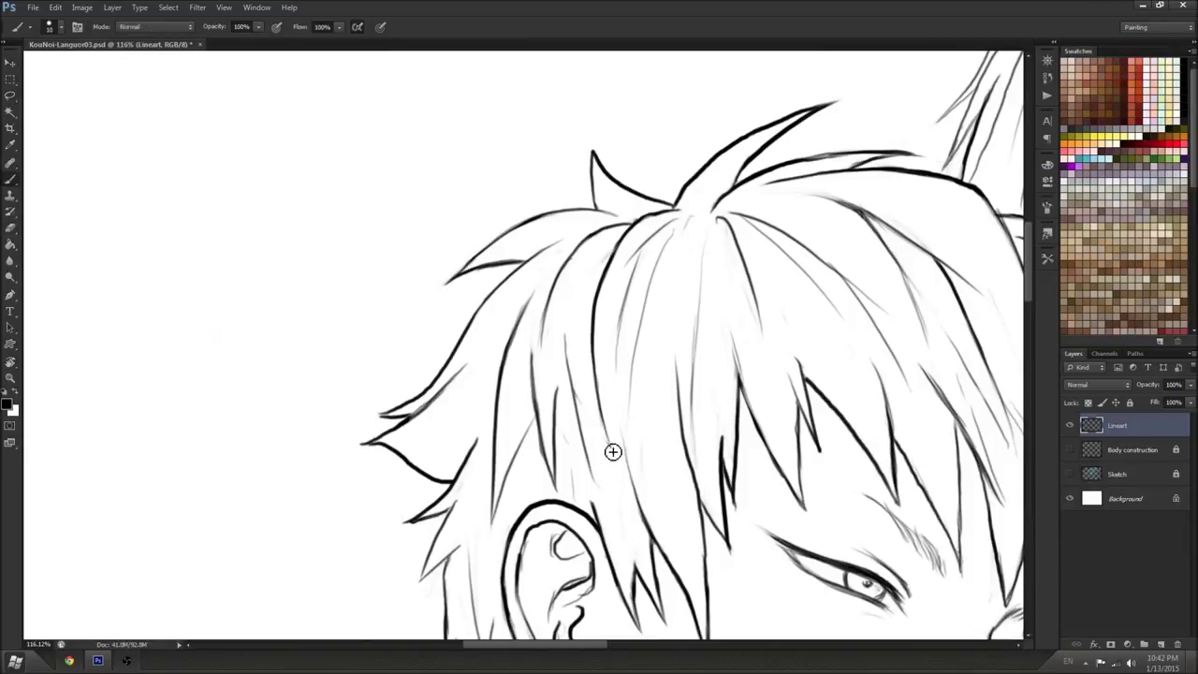
Erase and redraw the pointed hair locks above the ear with thinner, tapered lines
key(e)
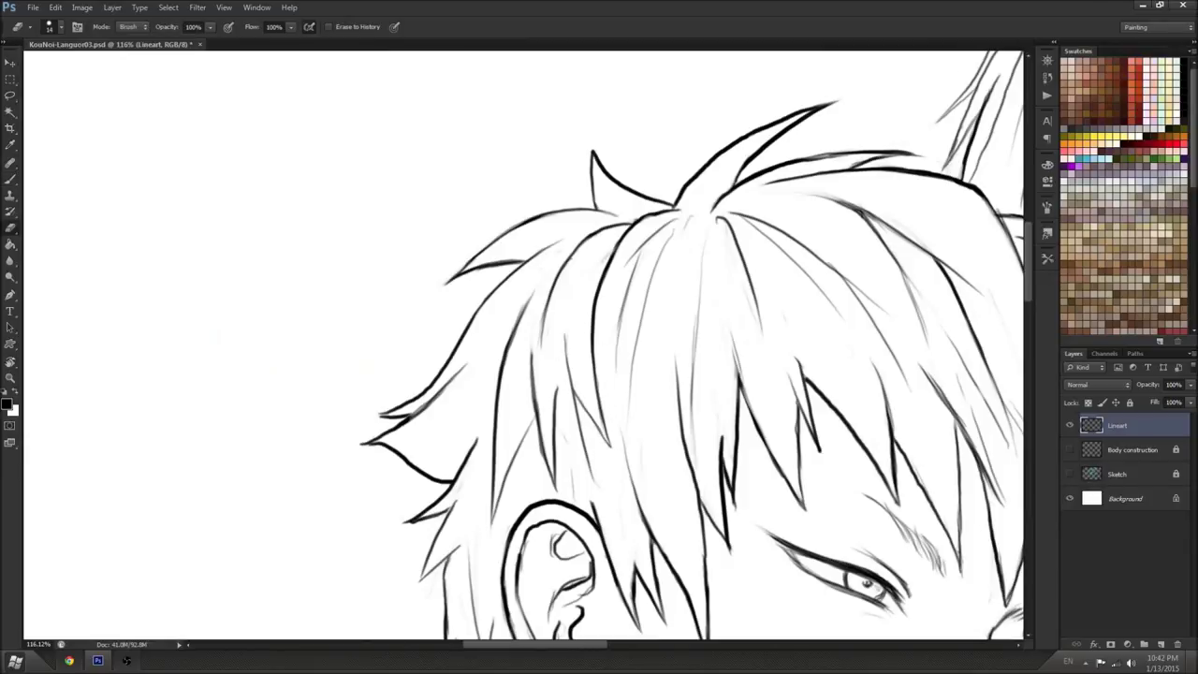
key(b)
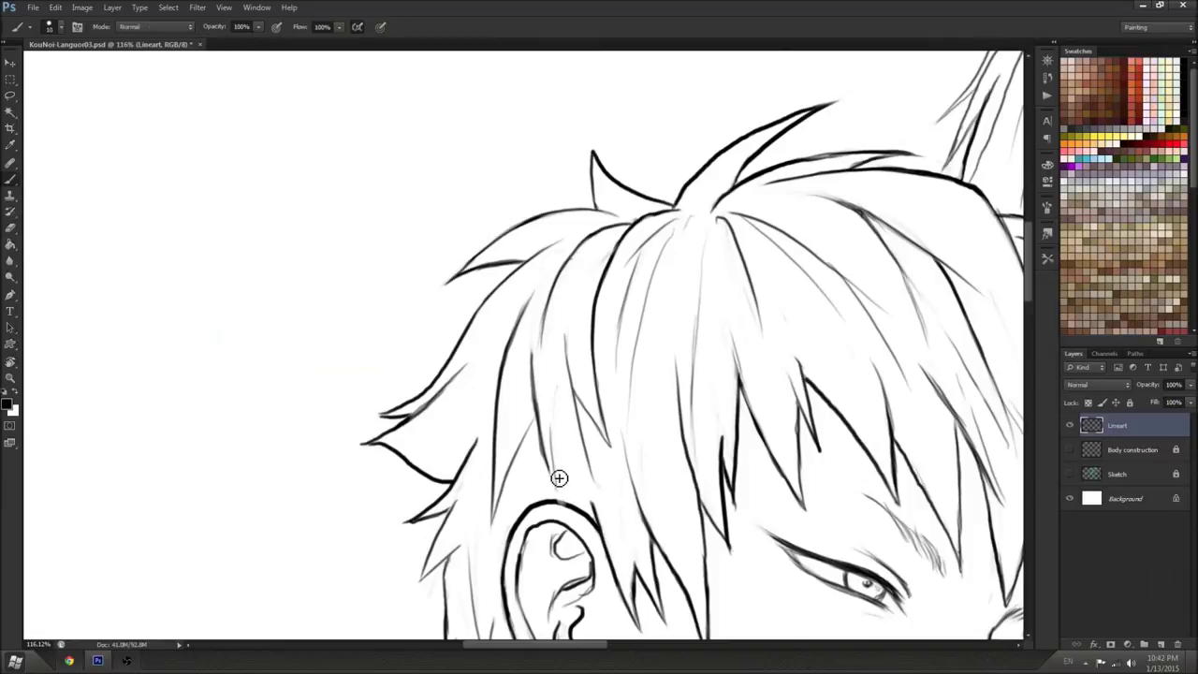
drag(552, 412, 559, 481)
key(ctrl+z)
key(e)
drag(537, 345, 549, 475)
key(b)
drag(527, 363, 556, 485)
drag(553, 409, 559, 481)
key(e)
Clean up the top hair contour next to the upright crown tuft
key(r)
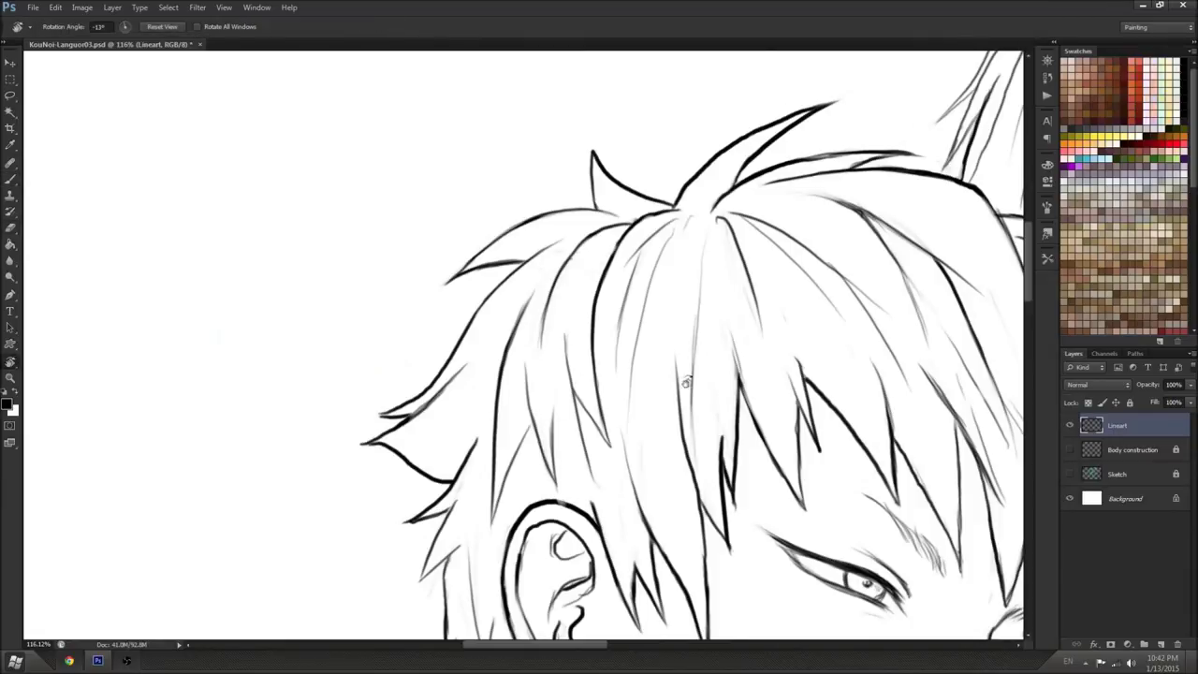
mouse_move(686, 380)
mouse_down()
mouse_move(748, 259)
mouse_move(745, 238)
mouse_move(799, 483)
mouse_move(773, 380)
mouse_move(706, 347)
mouse_move(822, 383)
mouse_move(673, 167)
mouse_up()
drag(576, 124, 671, 308)
key(e)
drag(631, 243, 606, 299)
key(b)
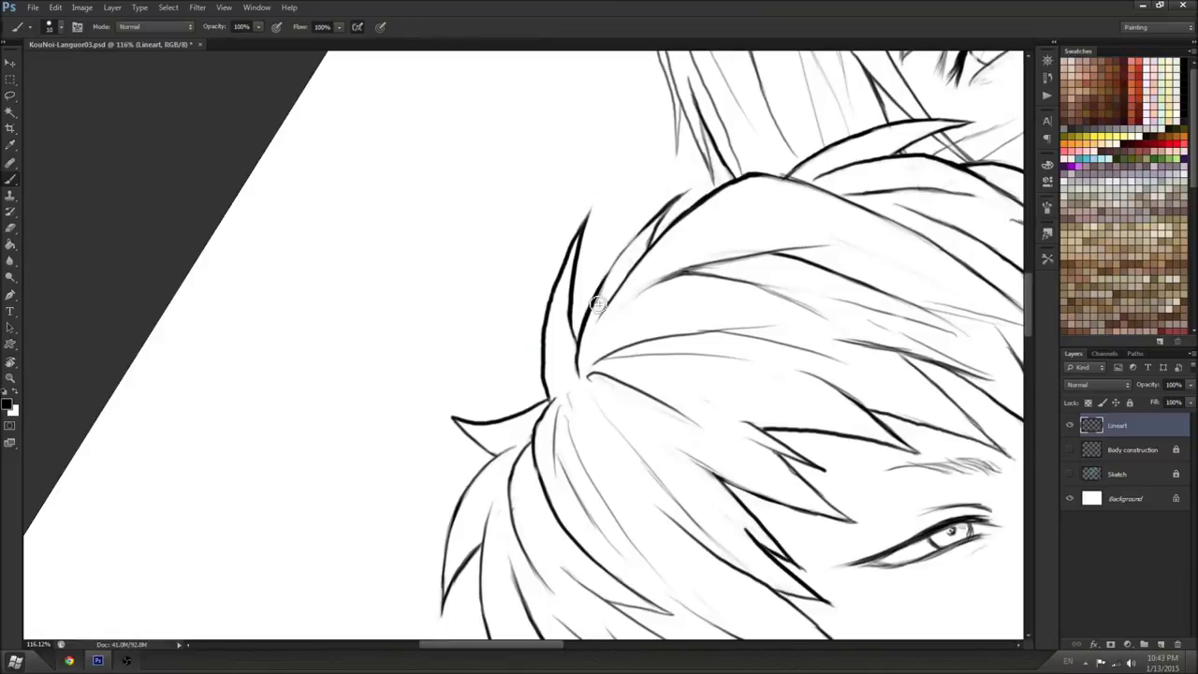
key(e)
Erase and redraw the short fringe spike beside the long lock in front of the ear, giving it a longer tip
key(r)
mouse_move(675, 199)
mouse_down()
mouse_move(851, 369)
mouse_move(842, 412)
mouse_up()
drag(816, 363, 588, 296)
key(b)
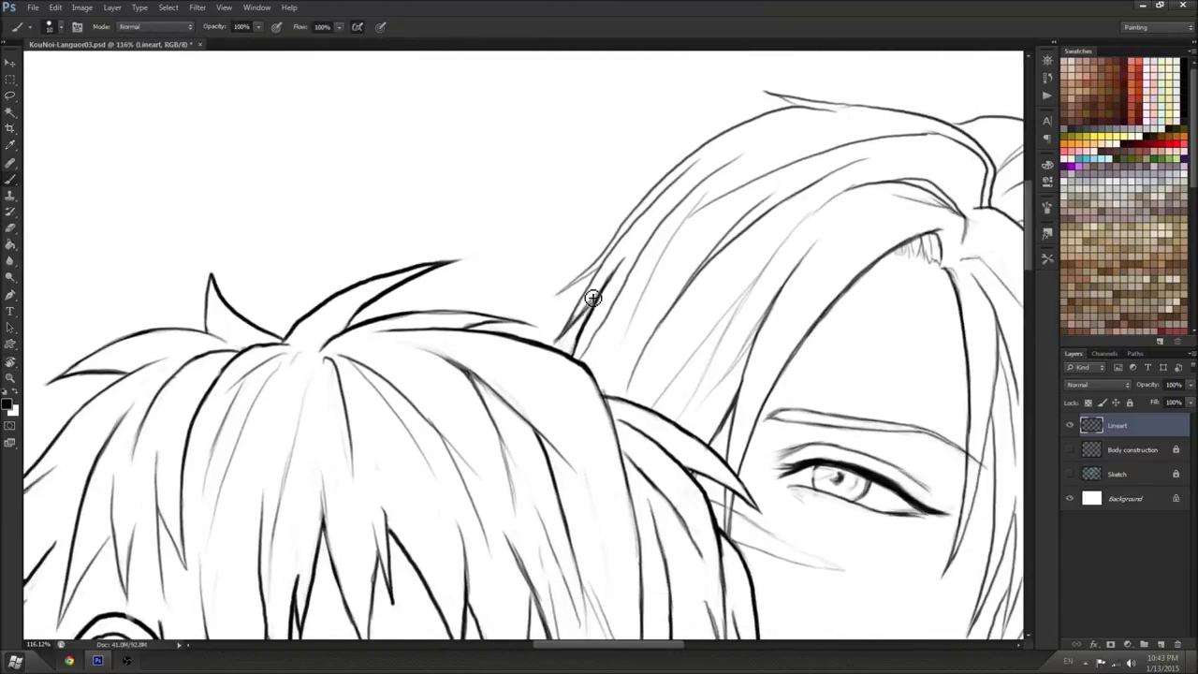
drag(722, 620, 854, 288)
key(r)
mouse_move(853, 289)
mouse_down()
mouse_move(428, 166)
mouse_move(385, 383)
mouse_up()
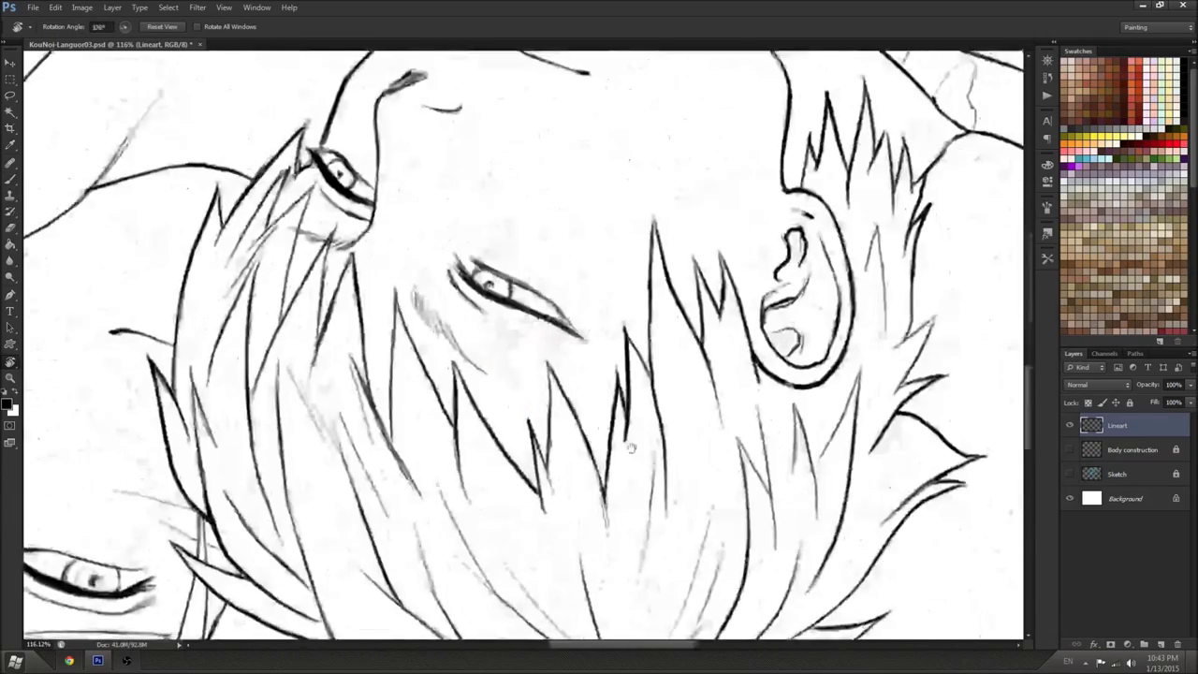
drag(588, 455, 568, 321)
key(e)
drag(605, 185, 603, 295)
key(b)
drag(606, 198, 605, 304)
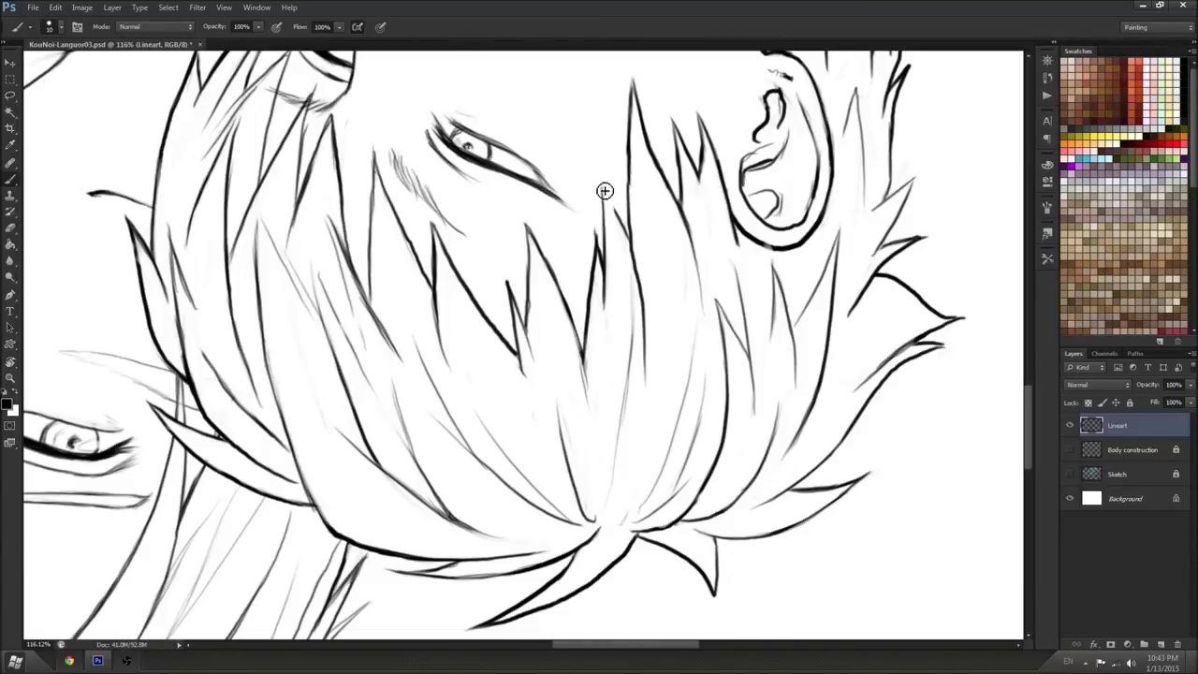
Clean up where the short fringe spike meets the long lock by the ear and extend its strand line toward the crown
key(e)
mouse_move(625, 230)
mouse_down()
mouse_move(612, 214)
mouse_move(636, 244)
mouse_up()
key(b)
key(e)
mouse_move(631, 194)
mouse_down()
mouse_move(637, 115)
mouse_move(627, 241)
mouse_move(646, 303)
mouse_move(634, 203)
mouse_up()
key(b)
key(e)
key(b)
mouse_move(640, 264)
mouse_down()
mouse_move(652, 335)
mouse_move(644, 365)
mouse_up()
key(e)
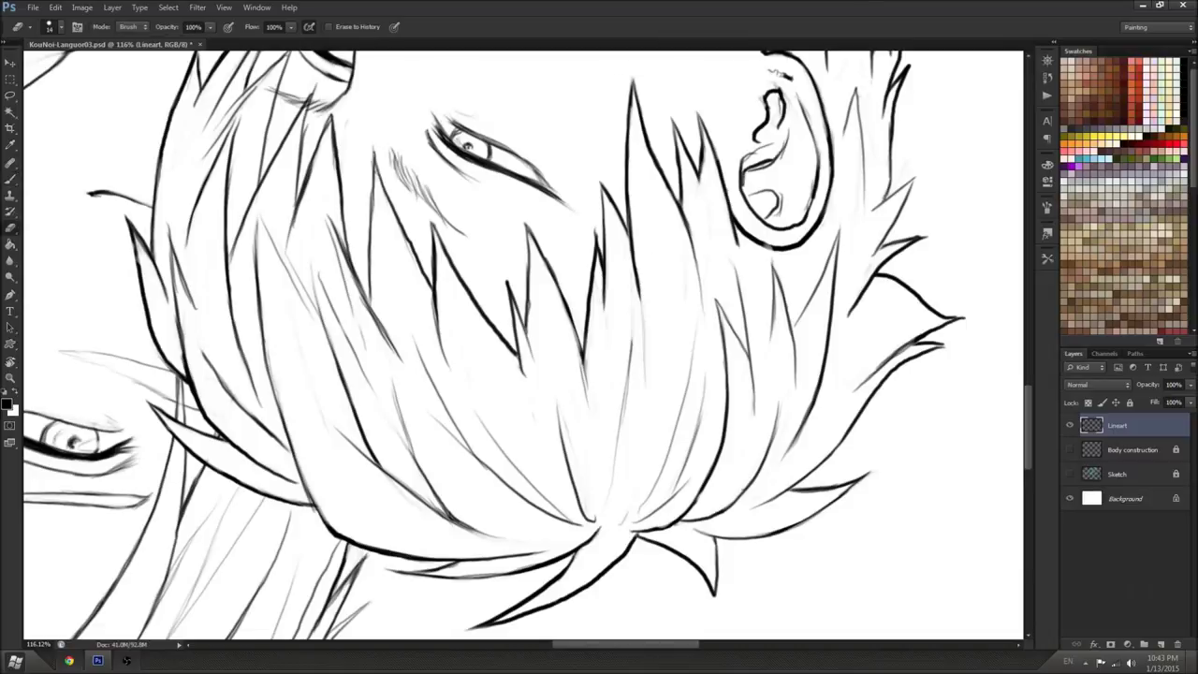
Ink the strand line running from the upper hair down into the fringe lock in front of the ear
key(r)
mouse_move(698, 254)
mouse_down()
mouse_move(467, 271)
mouse_move(409, 359)
mouse_move(431, 402)
mouse_up()
key(b)
drag(385, 298, 438, 434)
key(e)
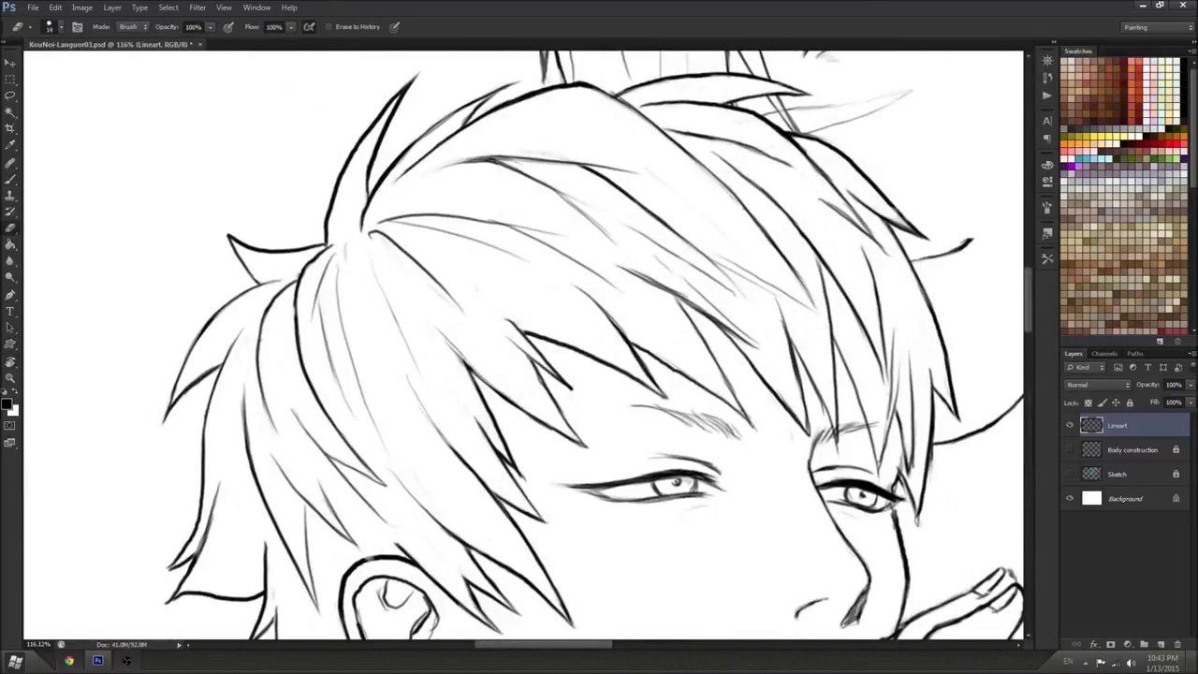
Erase the doubled lines of the fringe locks between the ear and the outer eye corner and redraw them cleanly
drag(621, 547, 575, 426)
key(r)
drag(645, 411, 636, 423)
key(e)
drag(417, 241, 465, 335)
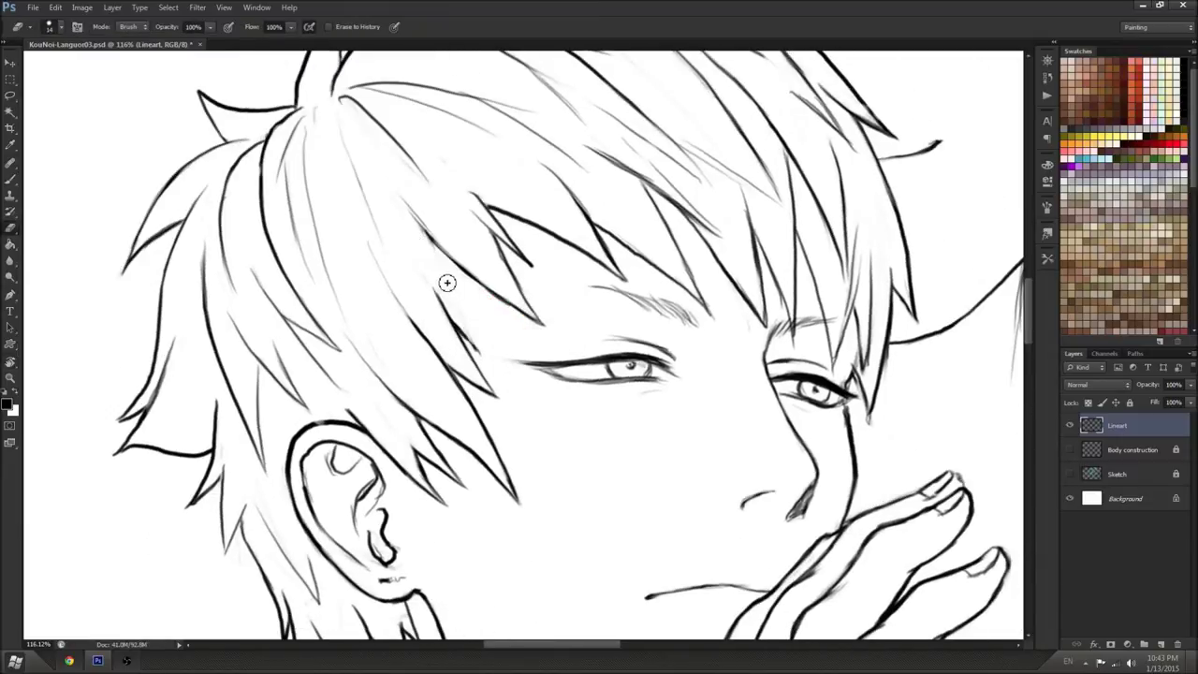
key(b)
key(e)
drag(408, 208, 457, 309)
key(b)
key(e)
mouse_move(481, 348)
mouse_down()
mouse_move(454, 322)
mouse_move(458, 286)
mouse_move(489, 355)
mouse_up()
key(b)
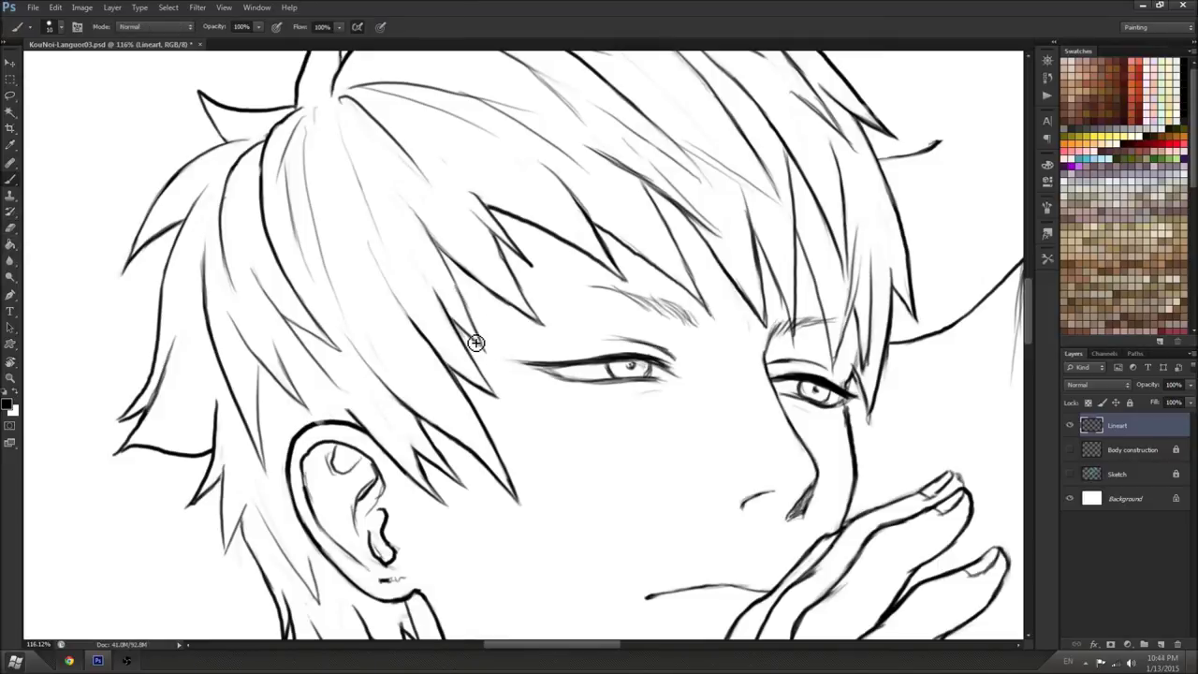
Refine the small fringe spikes and their strand lines near the outer corner of the eye
key(r)
drag(430, 236, 536, 443)
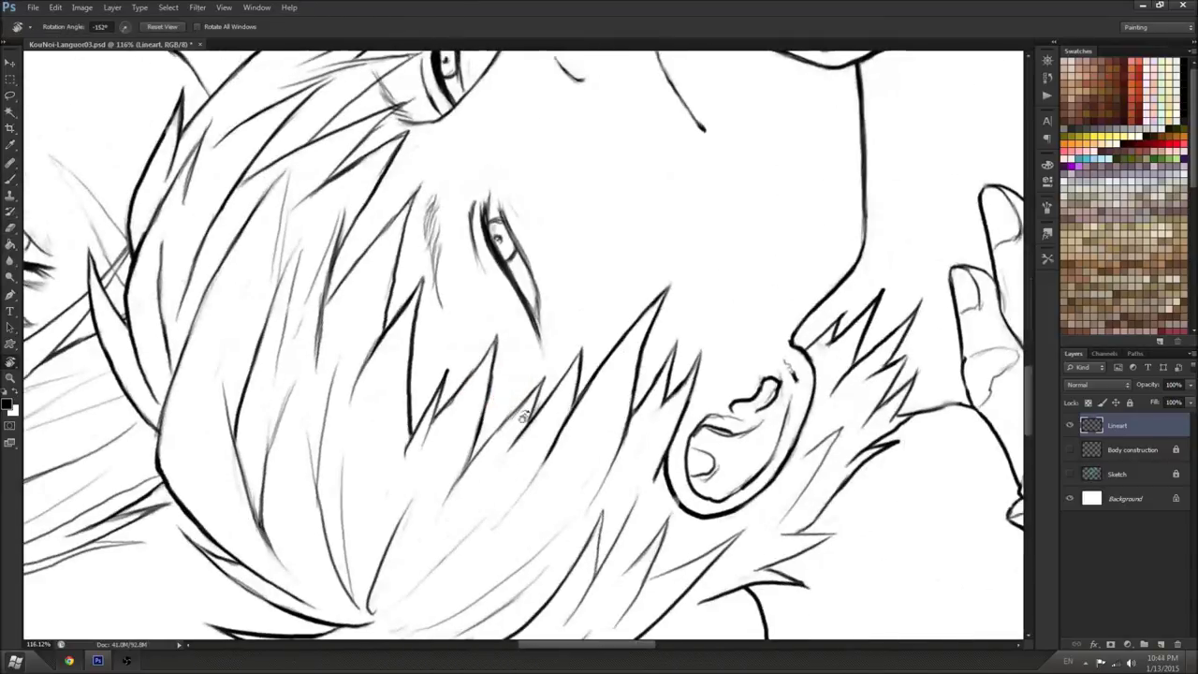
key(b)
key(e)
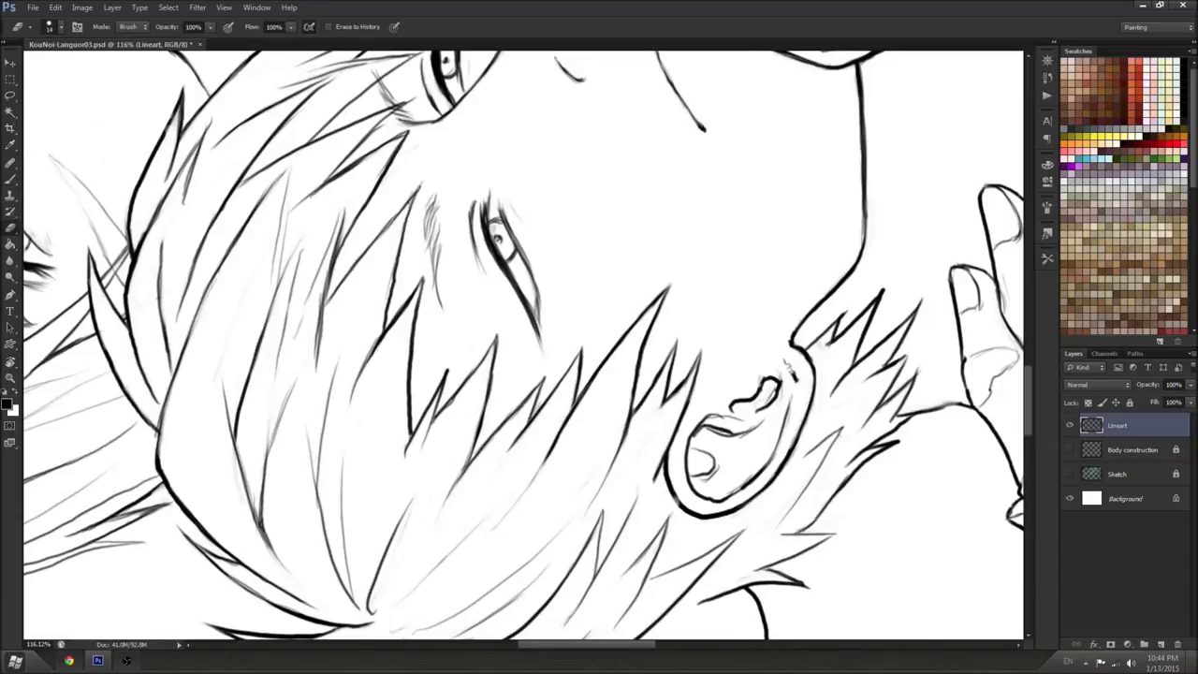
mouse_move(606, 527)
mouse_down()
mouse_move(747, 409)
mouse_move(642, 452)
mouse_up()
key(b)
key(e)
drag(571, 296, 554, 374)
key(b)
Clean up and redraw the sides of the fringe spike beside the end of the eyebrow
key(r)
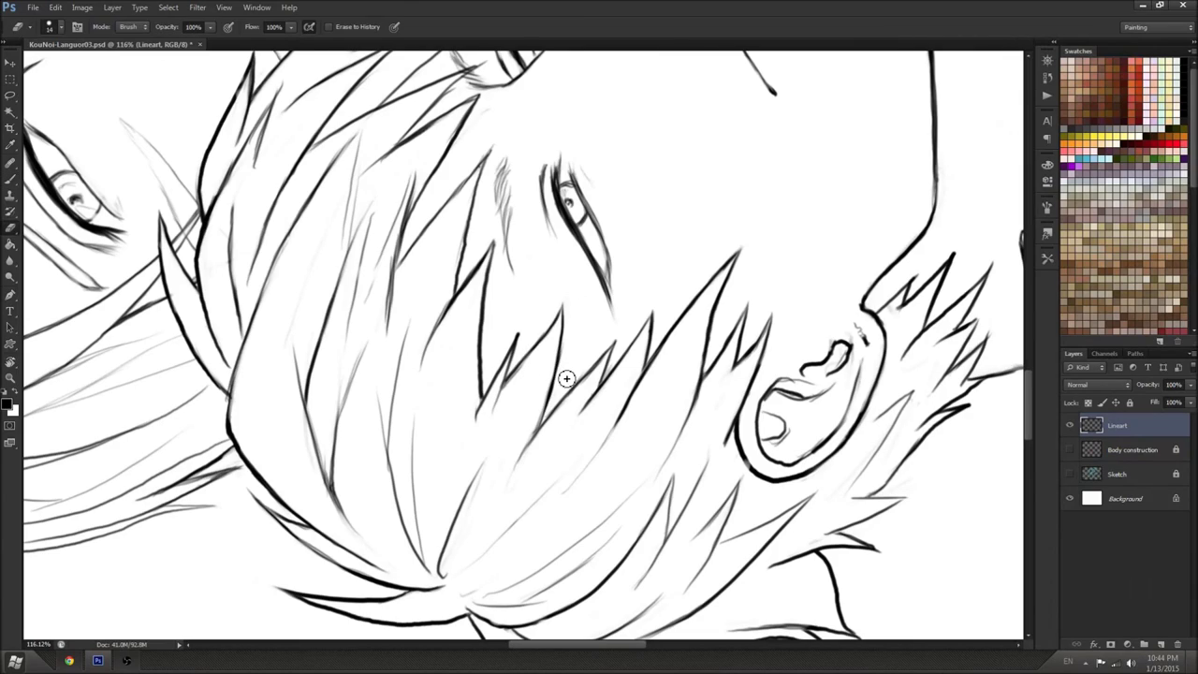
mouse_move(563, 379)
mouse_down()
mouse_move(612, 449)
mouse_move(566, 248)
mouse_up()
key(e)
mouse_move(446, 320)
mouse_down()
mouse_move(462, 267)
mouse_move(441, 343)
mouse_up()
key(b)
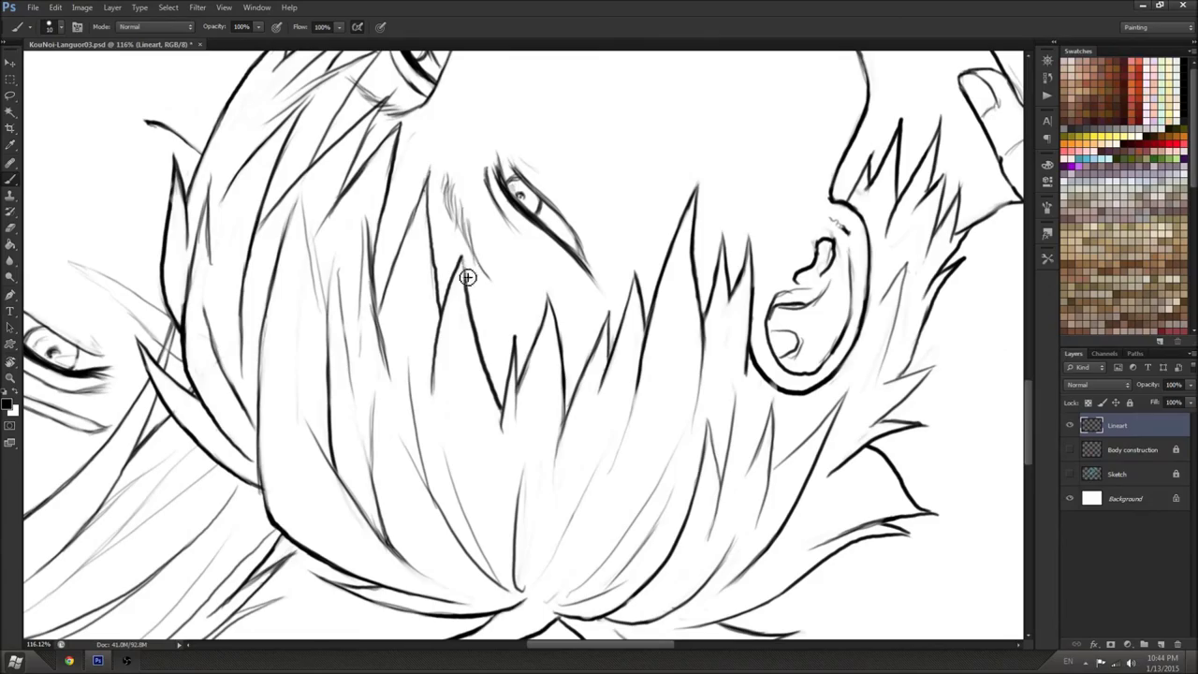
Redraw the long edge of the fringe lock that falls between the two eyes
key(r)
mouse_move(465, 265)
mouse_down()
mouse_move(566, 311)
mouse_move(534, 249)
mouse_up()
mouse_move(542, 290)
mouse_down()
mouse_move(717, 439)
mouse_move(543, 373)
mouse_up()
key(e)
key(r)
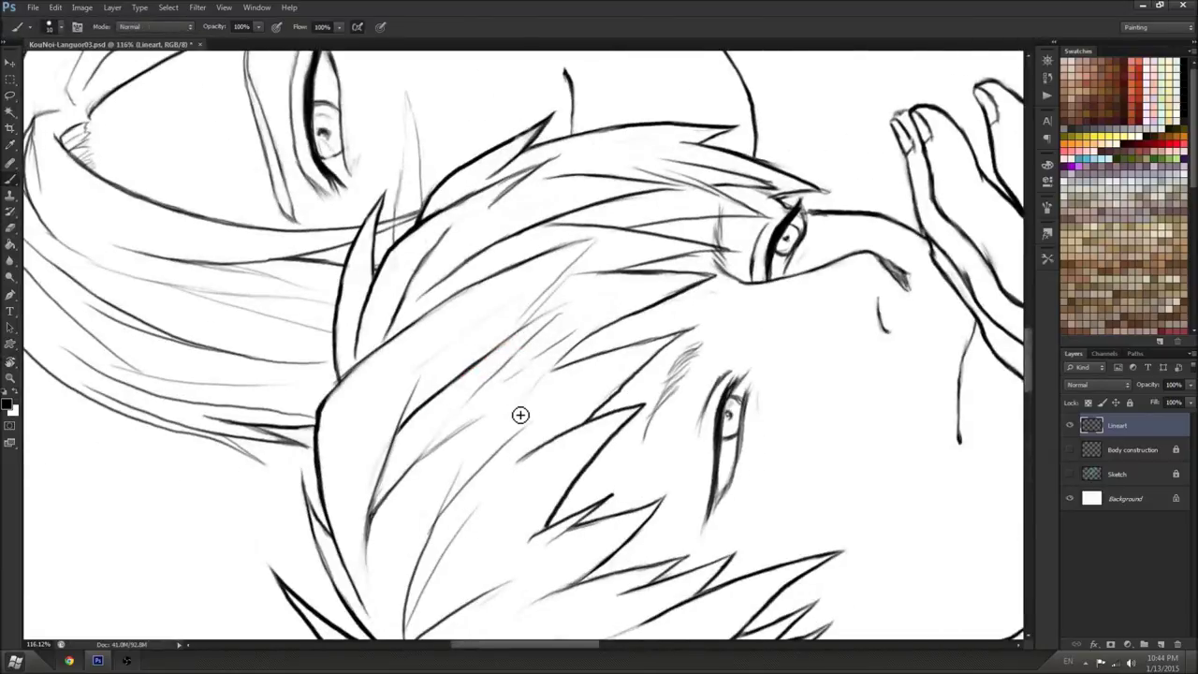
mouse_move(636, 310)
mouse_down()
mouse_move(623, 280)
mouse_move(591, 303)
mouse_up()
key(e)
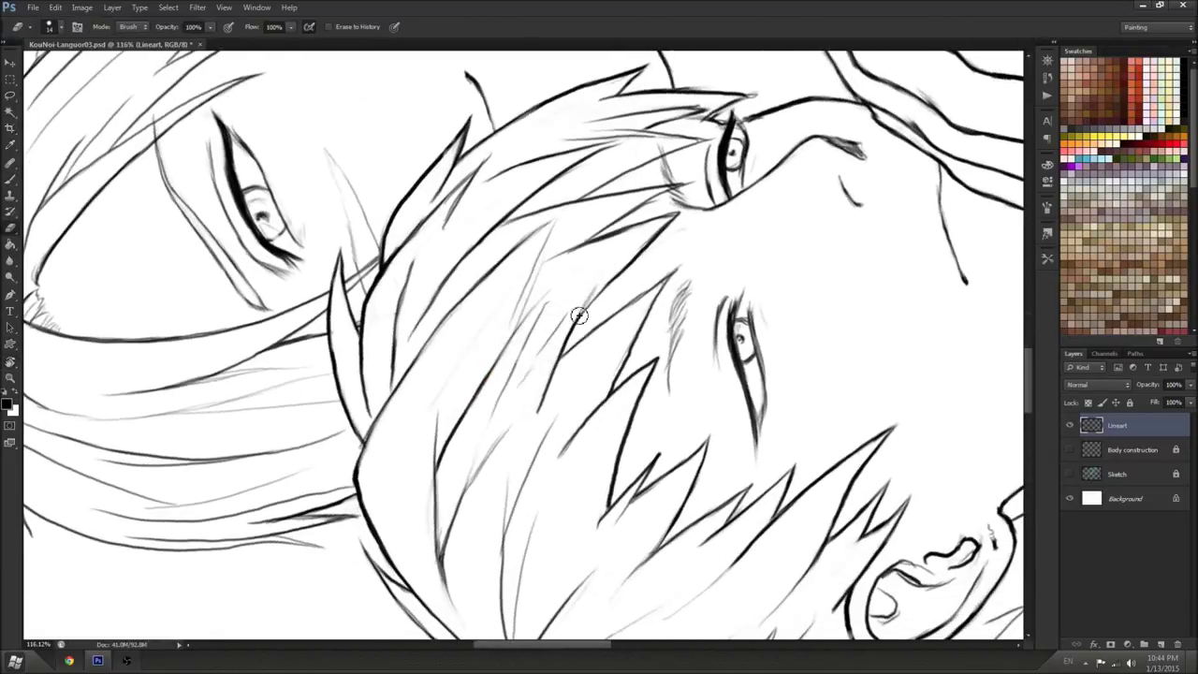
key(b)
drag(534, 383, 675, 221)
key(e)
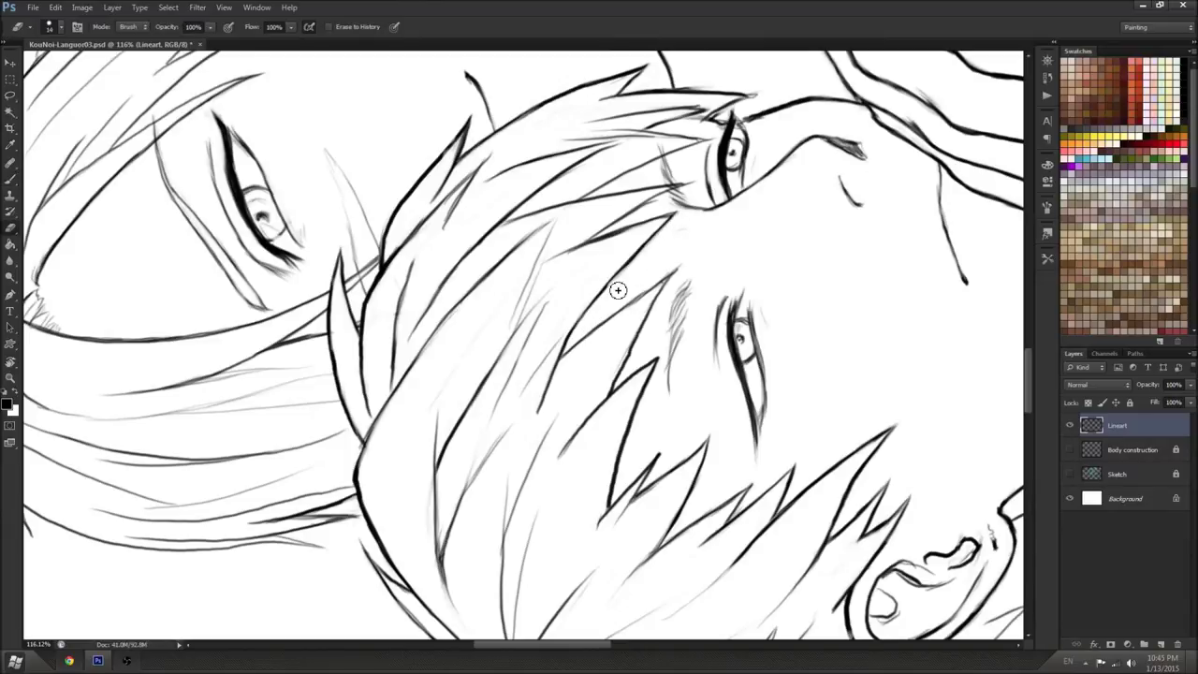
Erase the tip of the fringe spike over the inner eyebrow and redraw it shorter
drag(676, 284, 648, 323)
key(b)
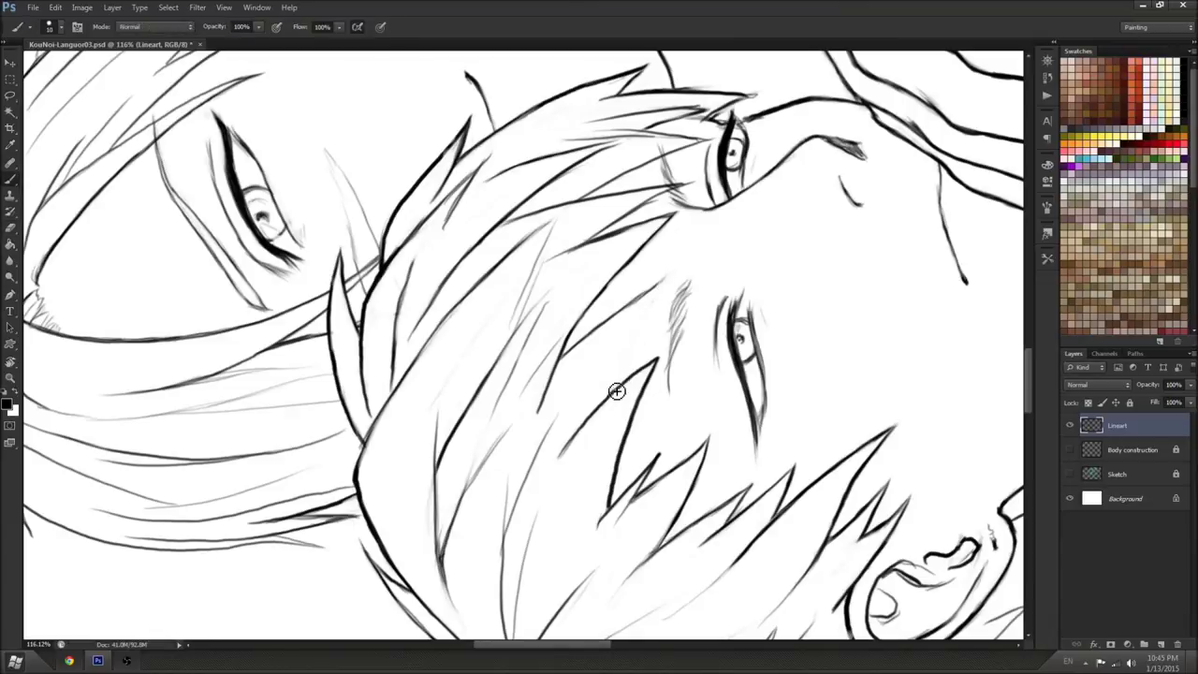
key(e)
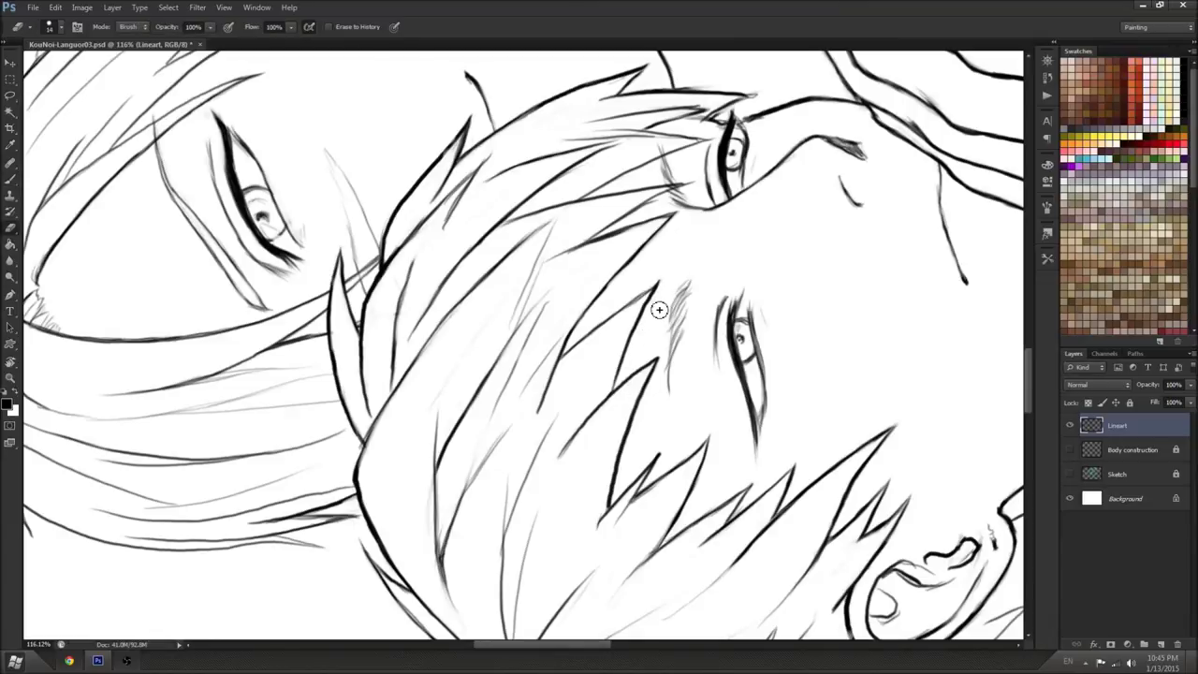
drag(649, 290, 625, 305)
Refine the remaining fringe strand lines above the nose bridge and the far eye
key(r)
mouse_move(646, 296)
mouse_down()
mouse_move(808, 327)
mouse_move(738, 284)
mouse_move(665, 203)
mouse_up()
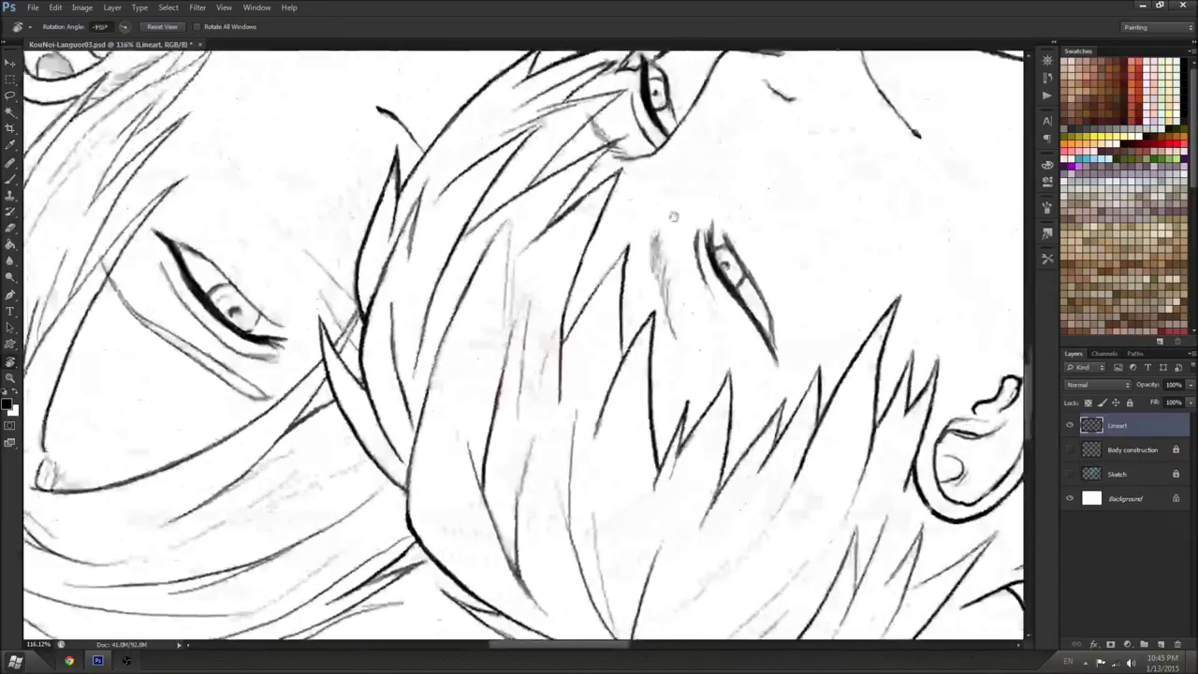
drag(527, 266, 573, 342)
key(b)
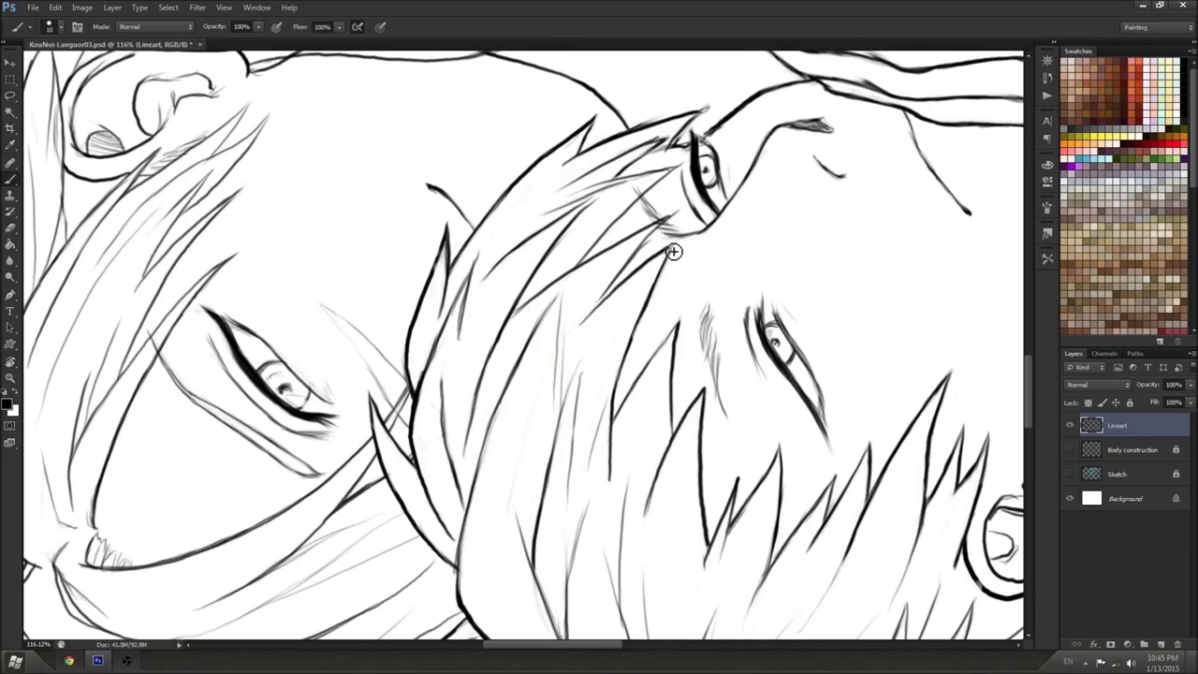
key(r)
mouse_move(673, 257)
mouse_down()
mouse_move(566, 625)
mouse_move(503, 464)
mouse_up()
drag(503, 464, 418, 403)
key(b)
drag(508, 268, 507, 305)
key(r)
drag(625, 339, 623, 321)
Show the Sketch layer and ink the short-haired character's rounded shoulder contour below the fingertips
scroll(563, 478, down, 8)
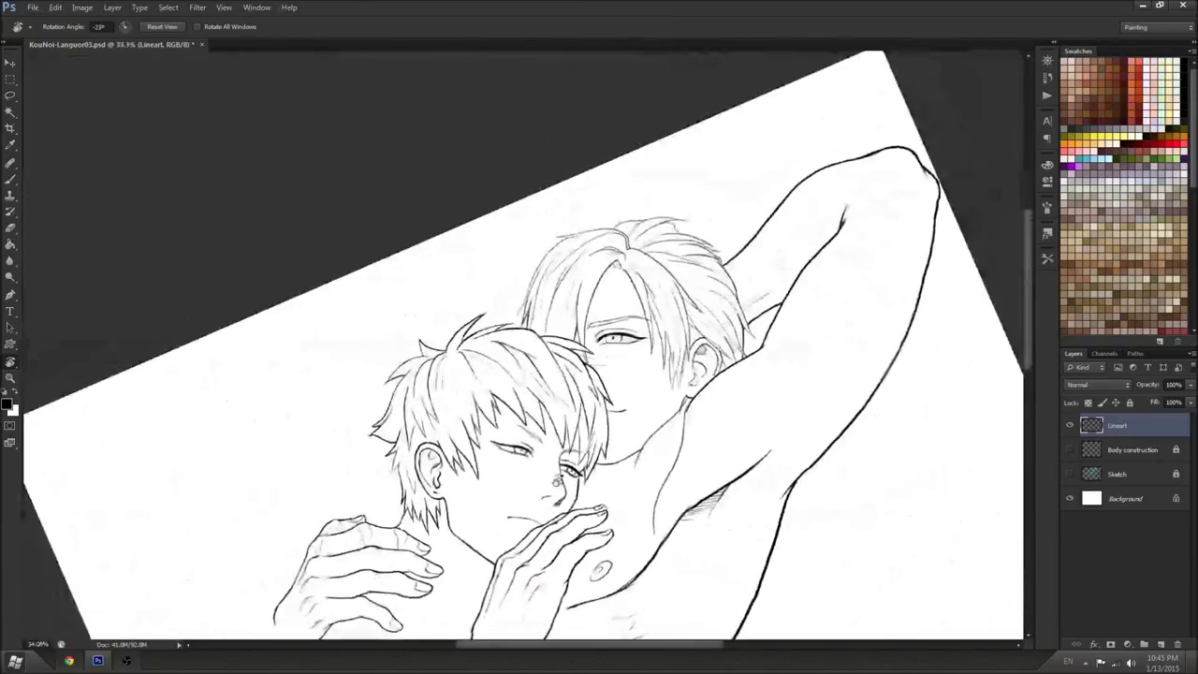
drag(634, 481, 621, 492)
scroll(646, 281, down, 5)
click(1069, 474)
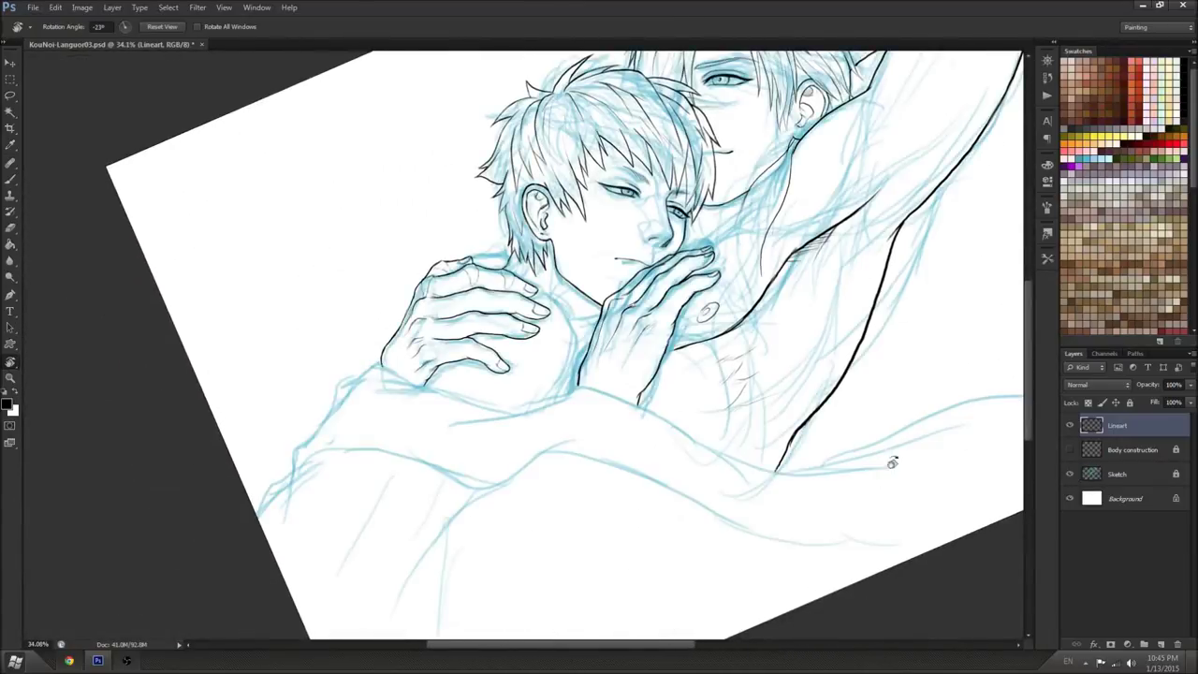
scroll(546, 305, up, 5)
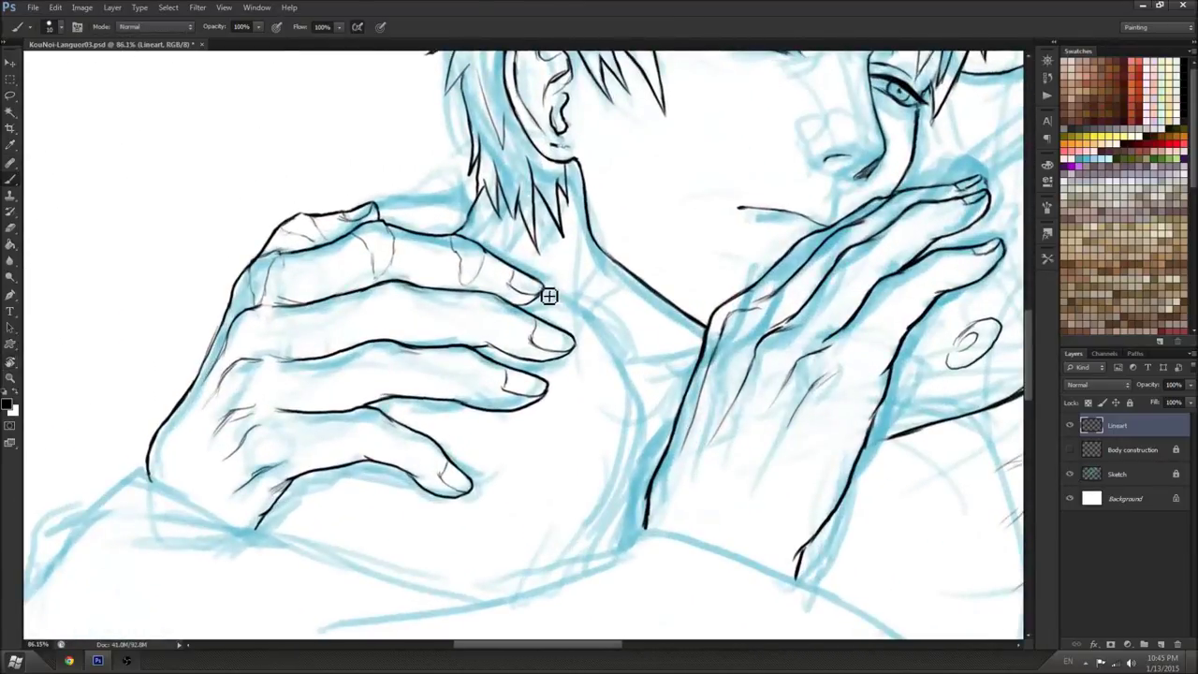
scroll(717, 253, down, 3)
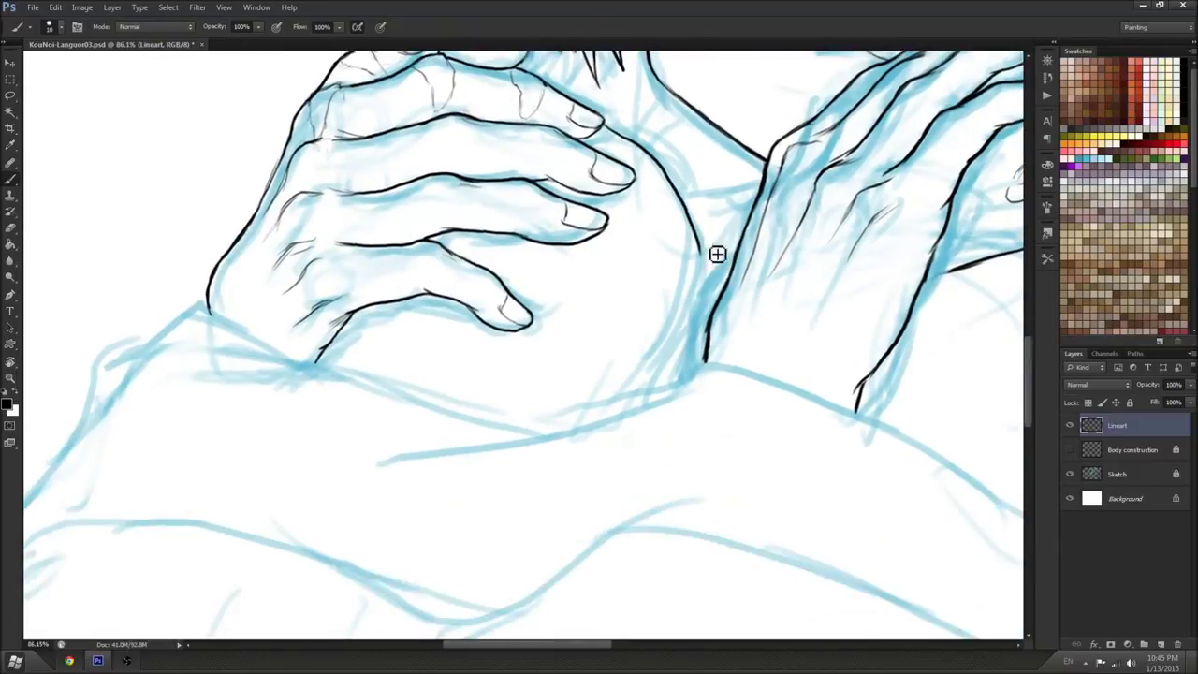
mouse_move(706, 254)
mouse_down()
mouse_move(683, 354)
mouse_move(655, 386)
mouse_up()
Ink the upper contour of the arm crossing below both hands as one long smooth line
key(r)
mouse_move(744, 449)
mouse_down()
mouse_move(690, 228)
mouse_move(548, 420)
mouse_up()
key(r)
mouse_move(730, 297)
mouse_down()
mouse_move(757, 99)
mouse_move(675, 351)
mouse_up()
key(b)
drag(513, 423, 680, 221)
drag(812, 164, 678, 362)
key(ctrl+z)
mouse_move(377, 620)
mouse_down()
mouse_move(420, 553)
mouse_move(784, 204)
mouse_up()
drag(786, 234, 651, 425)
drag(694, 342, 617, 347)
Ink the continuation of the arm's upper contour past the end of the torso's side line
key(r)
drag(756, 283, 688, 528)
key(b)
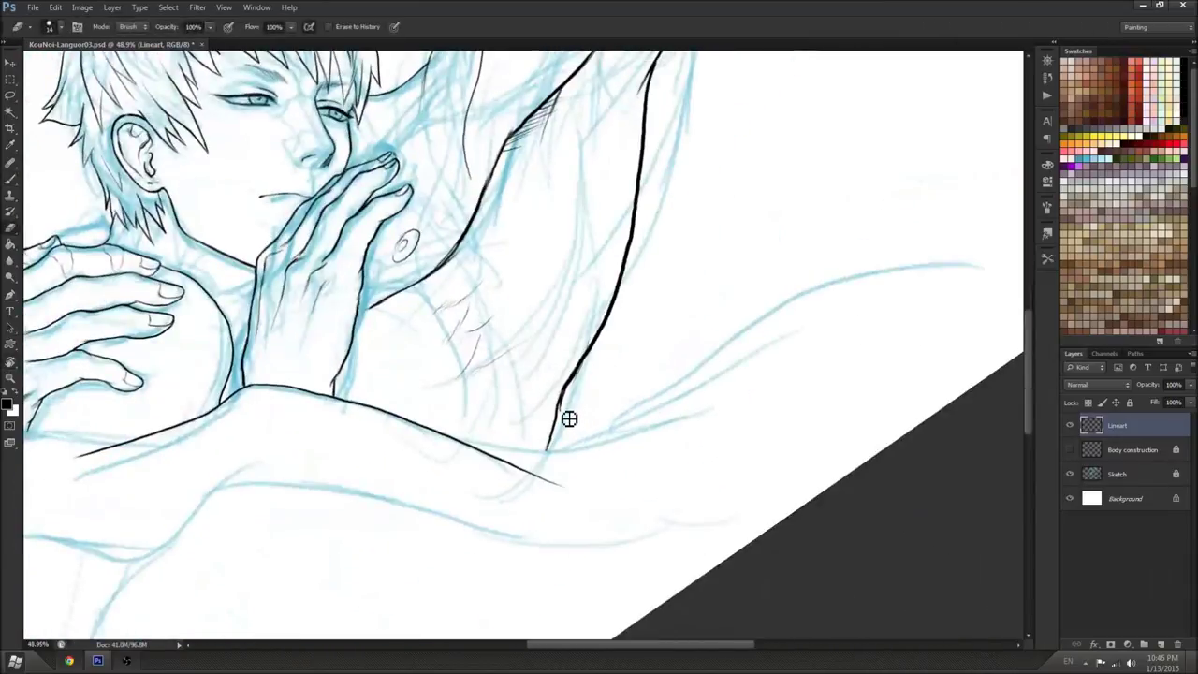
key(r)
drag(732, 442, 705, 195)
key(b)
mouse_move(576, 452)
mouse_down()
mouse_move(639, 355)
mouse_move(652, 210)
mouse_up()
key(r)
drag(744, 156, 682, 384)
key(b)
mouse_move(607, 436)
mouse_down()
mouse_move(836, 284)
mouse_move(1024, 249)
mouse_up()
mouse_move(912, 372)
mouse_down()
mouse_move(671, 385)
mouse_move(917, 215)
mouse_up()
Ink the long lower contour of the crossing arm and the short curve at its bend
key(r)
drag(888, 278, 830, 169)
drag(768, 324, 955, 233)
key(b)
drag(452, 428, 514, 339)
mouse_move(543, 299)
mouse_down()
mouse_move(716, 259)
mouse_move(1024, 120)
mouse_up()
Ink two tapered fold lines fanning out from the inner end of the arm's lower contour
key(r)
mouse_move(772, 281)
mouse_down()
mouse_move(688, 510)
mouse_move(907, 371)
mouse_up()
key(b)
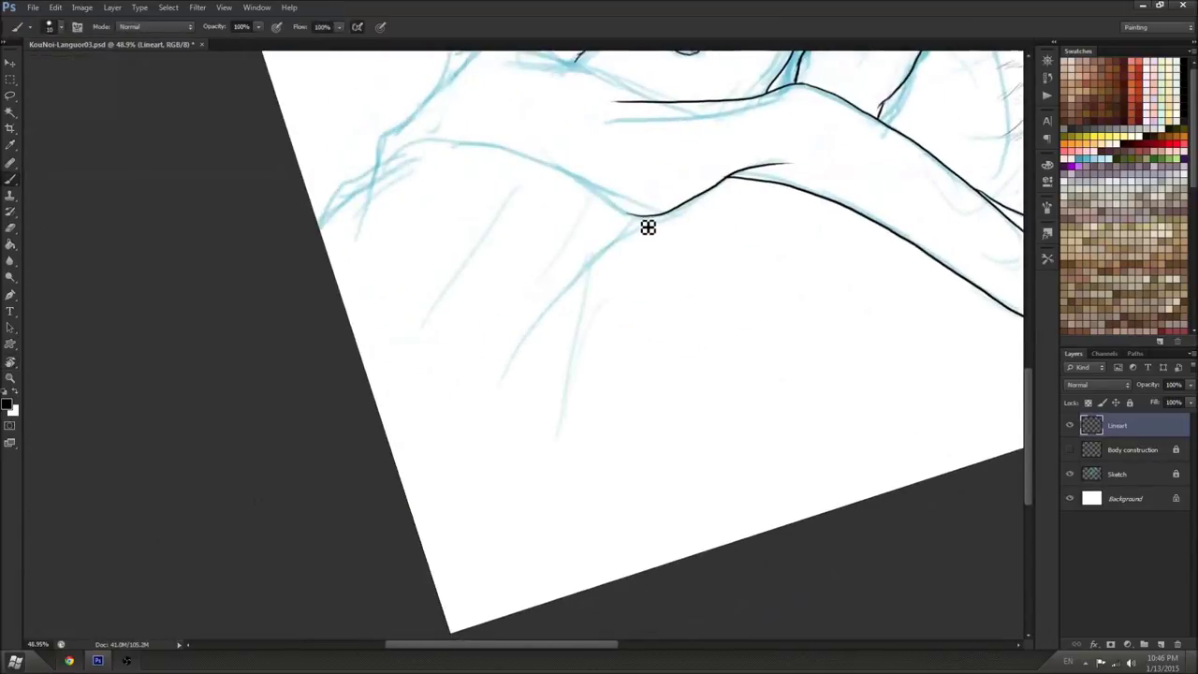
mouse_move(634, 230)
mouse_down()
mouse_move(506, 387)
mouse_move(516, 277)
mouse_up()
key(r)
drag(760, 231, 766, 242)
key(b)
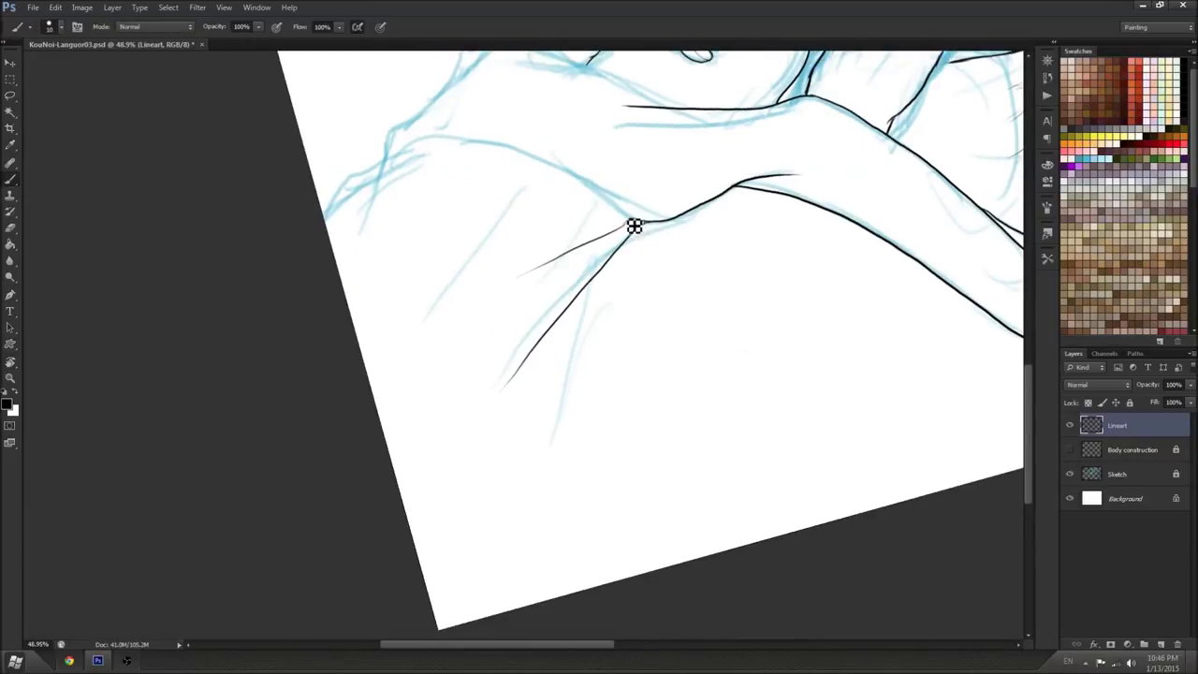
Ink the long curved contour from the fold junction to the sketched edge near the canvas corner
key(r)
mouse_move(678, 196)
mouse_down()
mouse_move(518, 122)
mouse_move(412, 163)
mouse_up()
key(b)
mouse_move(387, 255)
mouse_down()
mouse_move(337, 315)
mouse_move(305, 440)
mouse_up()
Ink a thin fold line descending from the middle of the newly drawn curved contour
key(r)
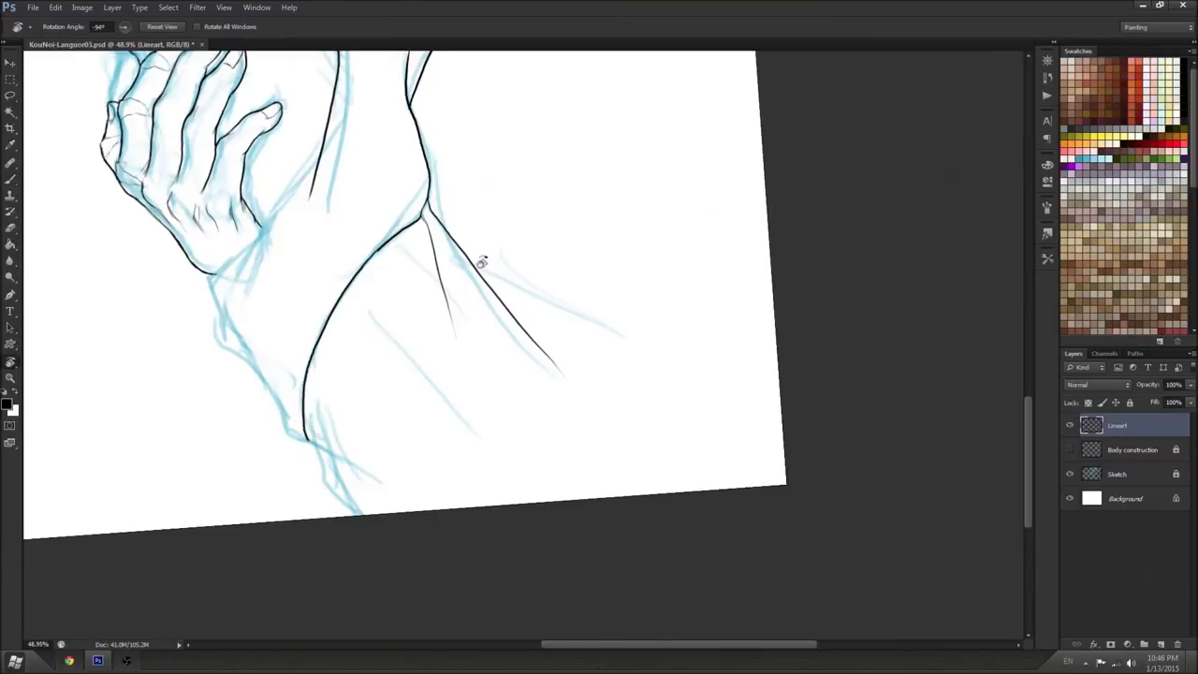
drag(481, 262, 594, 281)
key(b)
drag(447, 178, 384, 348)
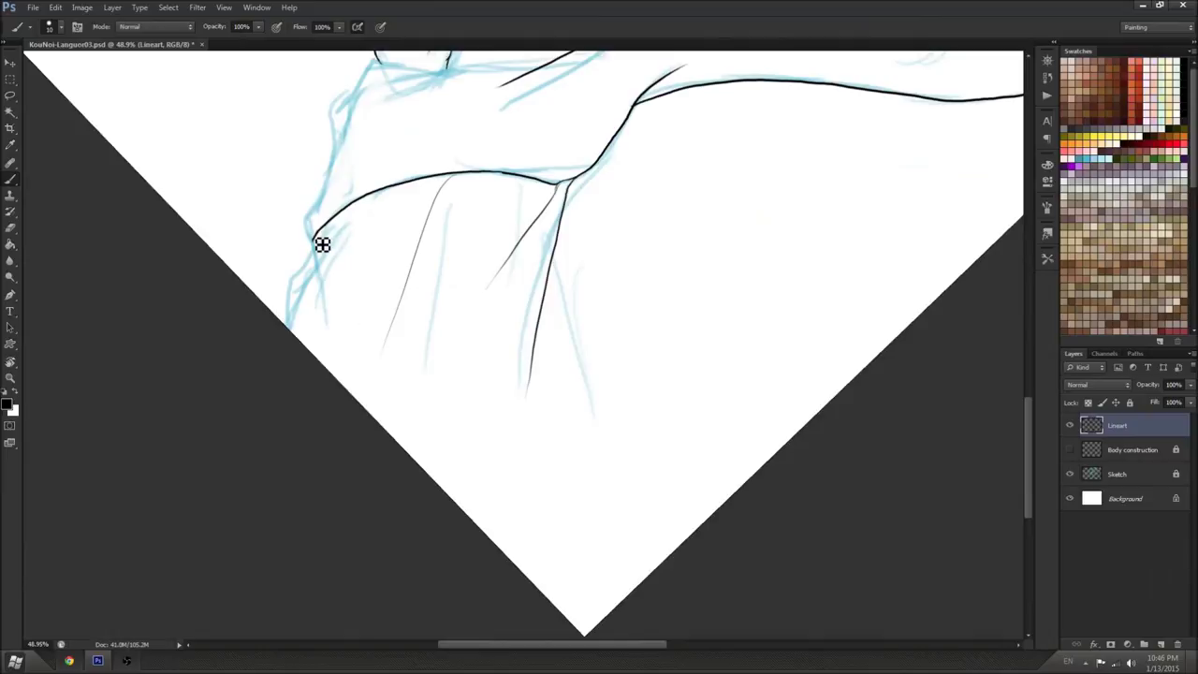
Ink the outer elbow contour from the gripping hand's wrist down to the canvas edge and tidy its start at the wrist
shift+click(243, 396)
mouse_move(327, 206)
mouse_down()
mouse_move(344, 123)
mouse_move(384, 75)
mouse_up()
key(space)
drag(496, 134, 482, 308)
key(r)
mouse_move(725, 350)
mouse_down()
mouse_move(639, 175)
mouse_move(605, 156)
mouse_up()
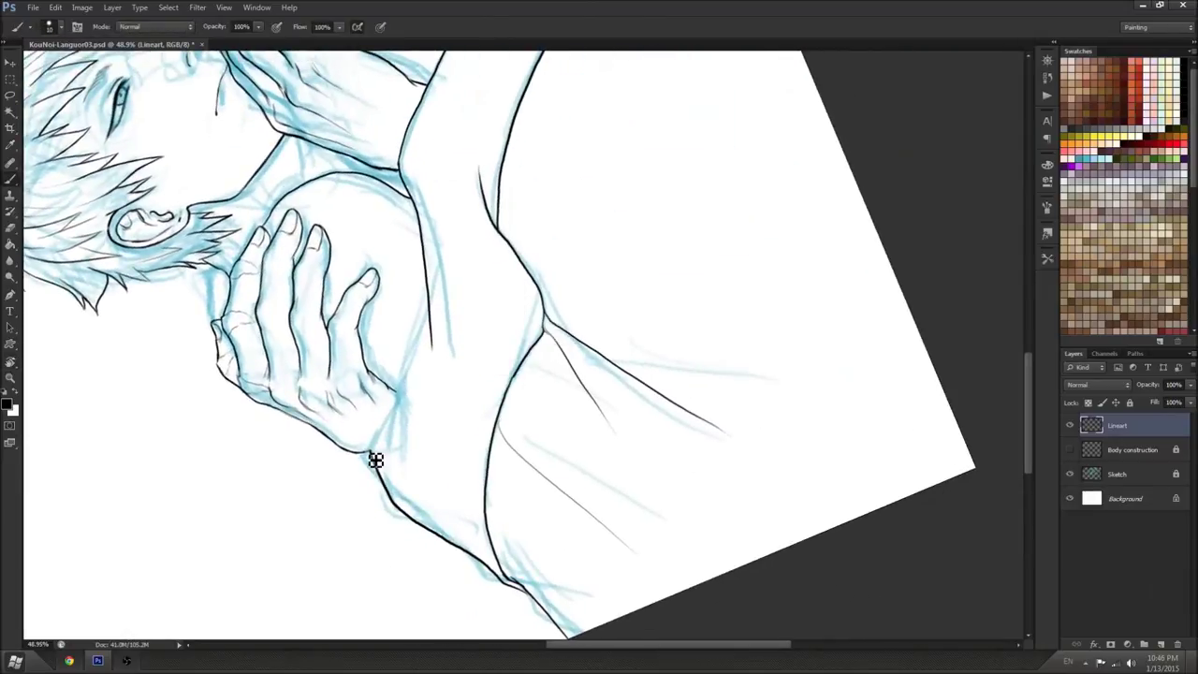
mouse_move(376, 451)
mouse_down()
mouse_move(422, 355)
mouse_move(437, 278)
mouse_move(620, 377)
mouse_move(356, 302)
mouse_up()
key(r)
key(e)
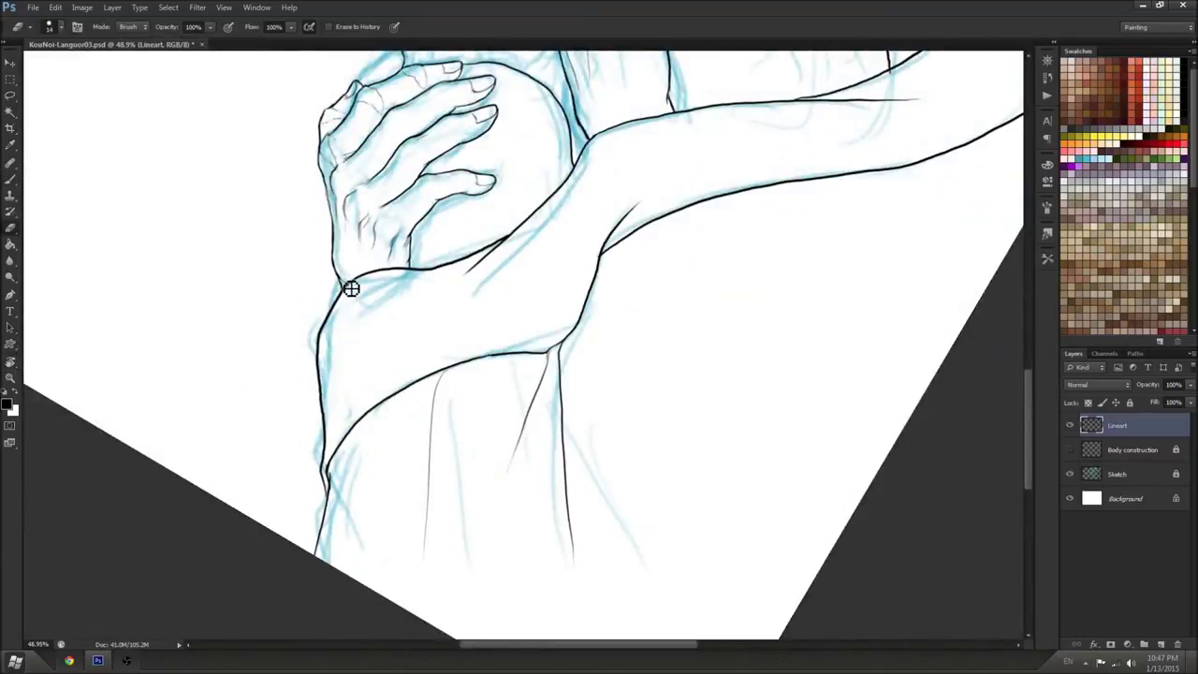
Ink the thin neck line below the short-haired character's ear and the short lines between the raised hand's wrist and the shoulder
key(r)
mouse_move(348, 289)
mouse_down()
mouse_move(339, 352)
mouse_move(402, 209)
mouse_up()
drag(752, 125, 751, 306)
key(ctrl+shift+h)
drag(786, 252, 799, 387)
mouse_move(832, 358)
mouse_down()
mouse_move(791, 350)
mouse_move(482, 394)
mouse_up()
mouse_move(775, 334)
mouse_down()
mouse_move(757, 350)
mouse_move(821, 406)
mouse_up()
key(e)
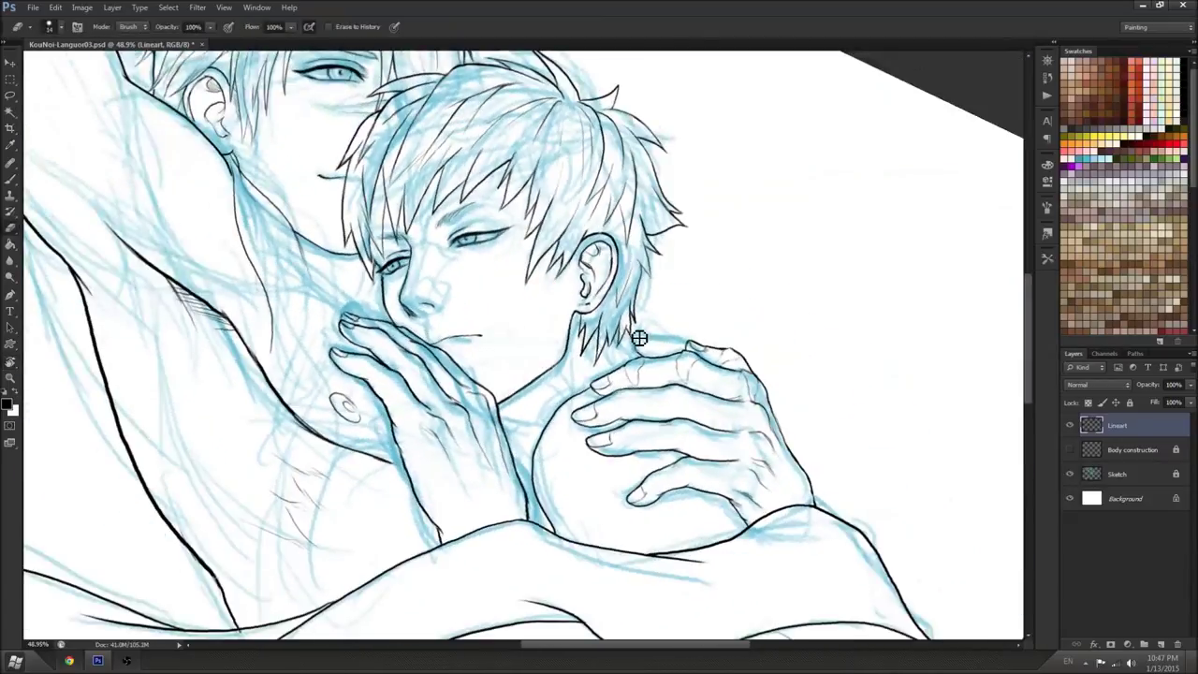
key(b)
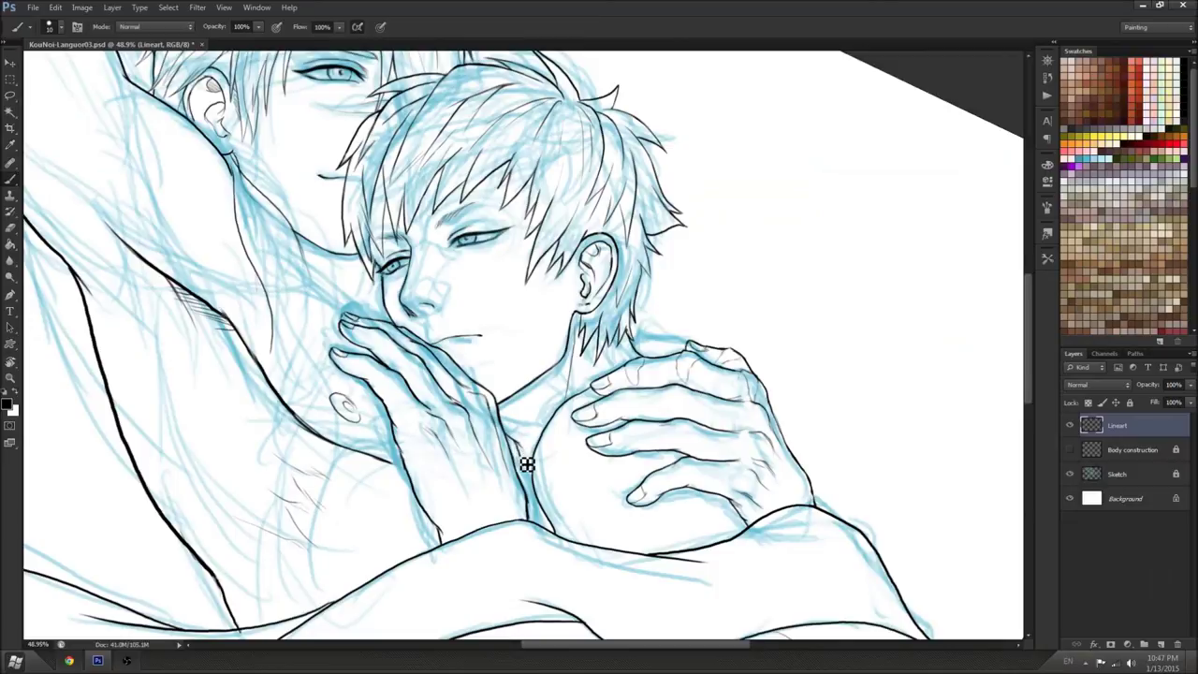
Select the gripping hand, shoulder and nearby face area freehand, apply Liquify to reshape their lines, and deselect
key(r)
drag(528, 475, 637, 259)
drag(859, 387, 907, 436)
key(l)
mouse_move(796, 194)
mouse_down()
mouse_move(759, 555)
mouse_move(795, 192)
mouse_up()
click(198, 8)
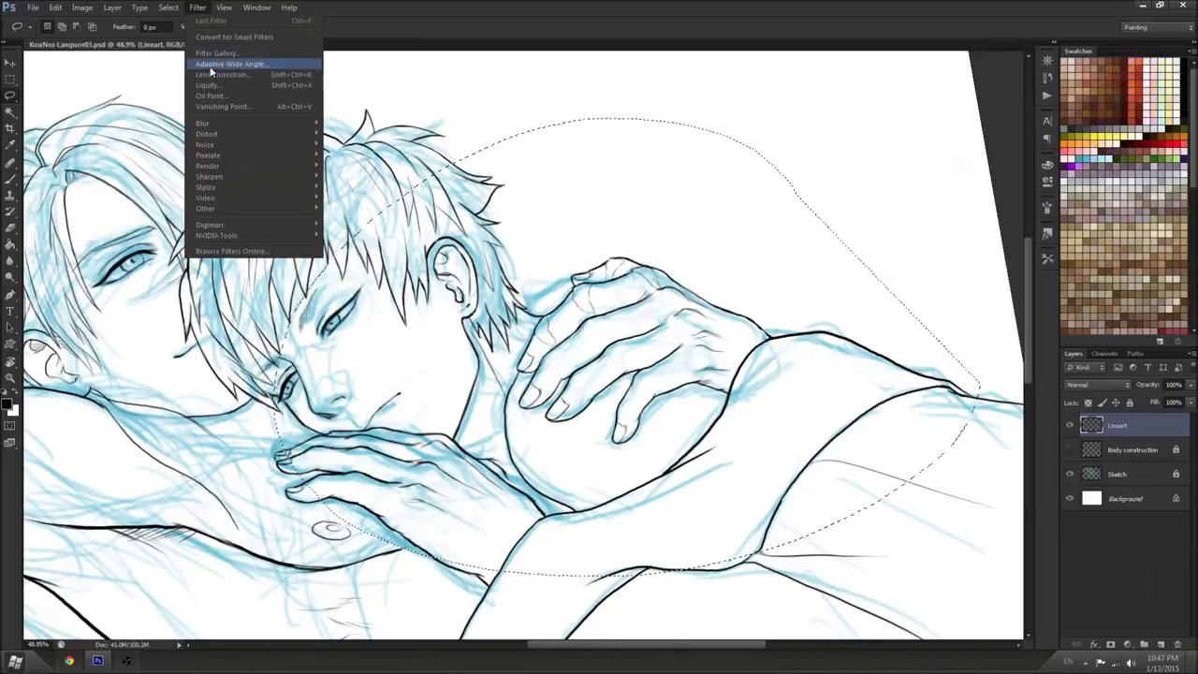
click(208, 84)
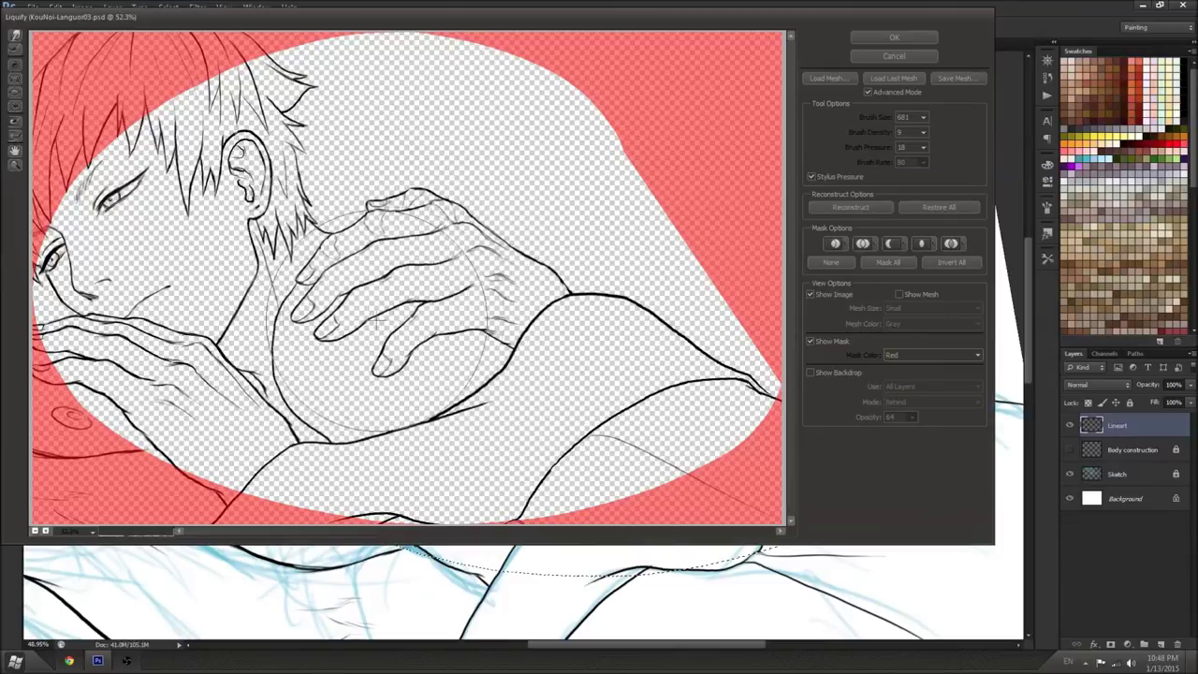
click(877, 39)
key(ctrl+d)
Mirror the canvas and hide the Sketch layer so only the black line art is displayed
key(F2)
mouse_move(654, 421)
mouse_down()
mouse_move(955, 270)
mouse_move(1007, 265)
mouse_up()
click(1092, 474)
click(1070, 475)
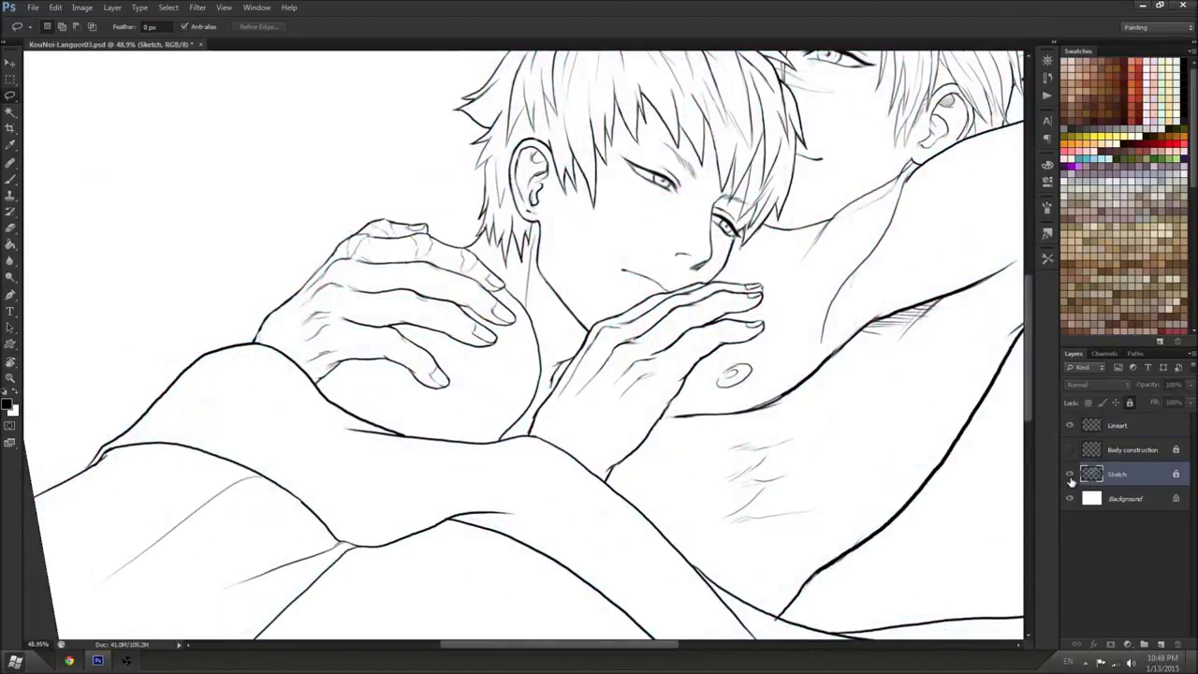
click(1069, 475)
click(1070, 474)
click(1070, 474)
click(1069, 475)
mouse_move(915, 493)
mouse_down()
mouse_move(752, 493)
mouse_move(712, 517)
mouse_up()
On the Lineart layer, ink both edges of a long hair strand falling from behind the long-haired character's ear onto his chest
click(1116, 425)
key(e)
key(b)
drag(699, 199, 607, 324)
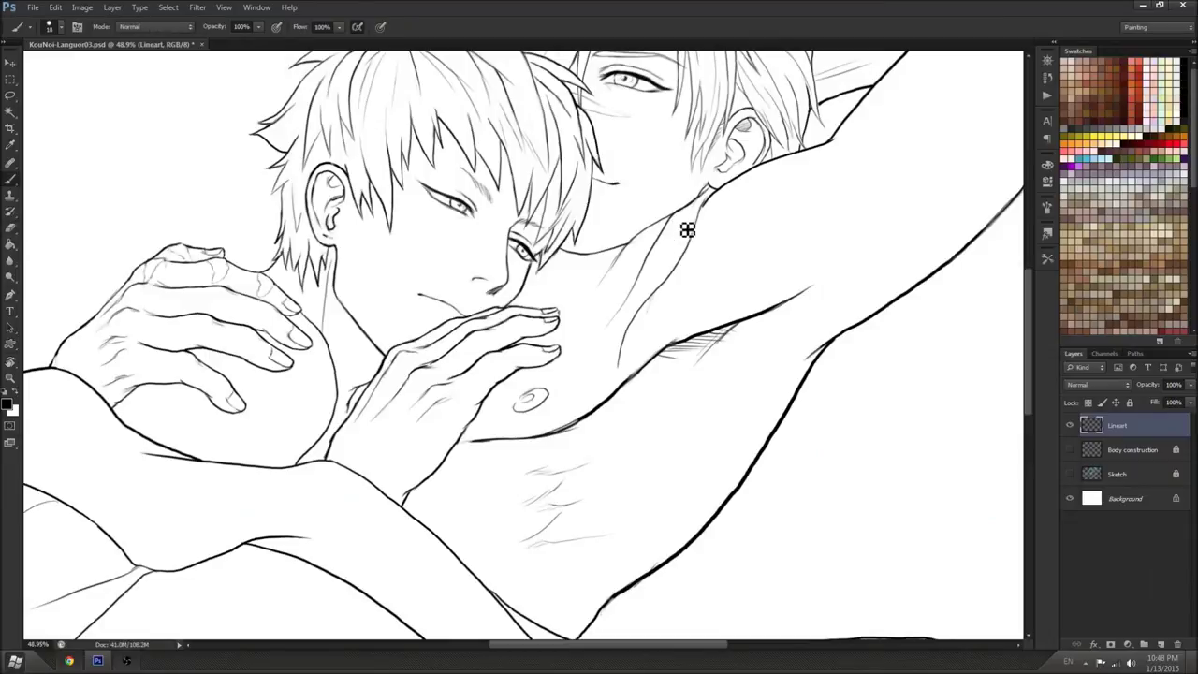
key(ctrl+z)
mouse_move(702, 199)
mouse_down()
mouse_move(612, 325)
mouse_move(599, 409)
mouse_up()
drag(641, 302, 621, 363)
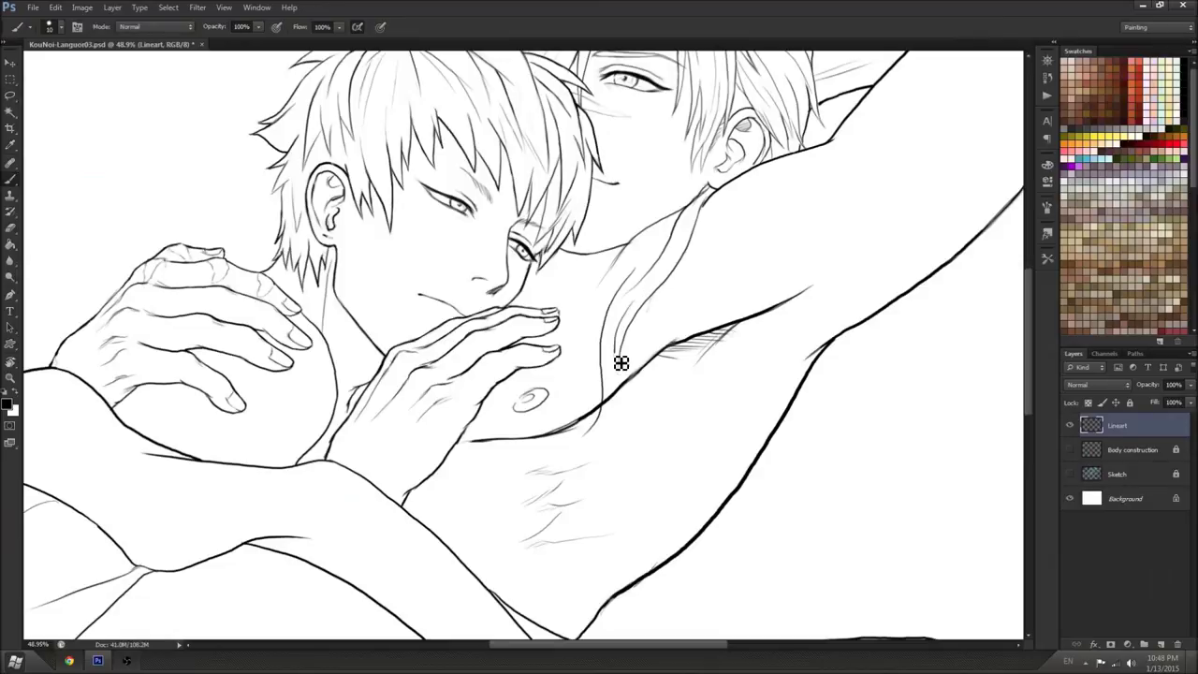
key(ctrl+z)
drag(637, 314, 613, 423)
Erase the chest contour where it crosses the strand's tip and clean up the strand's upper edge along the neck
key(e)
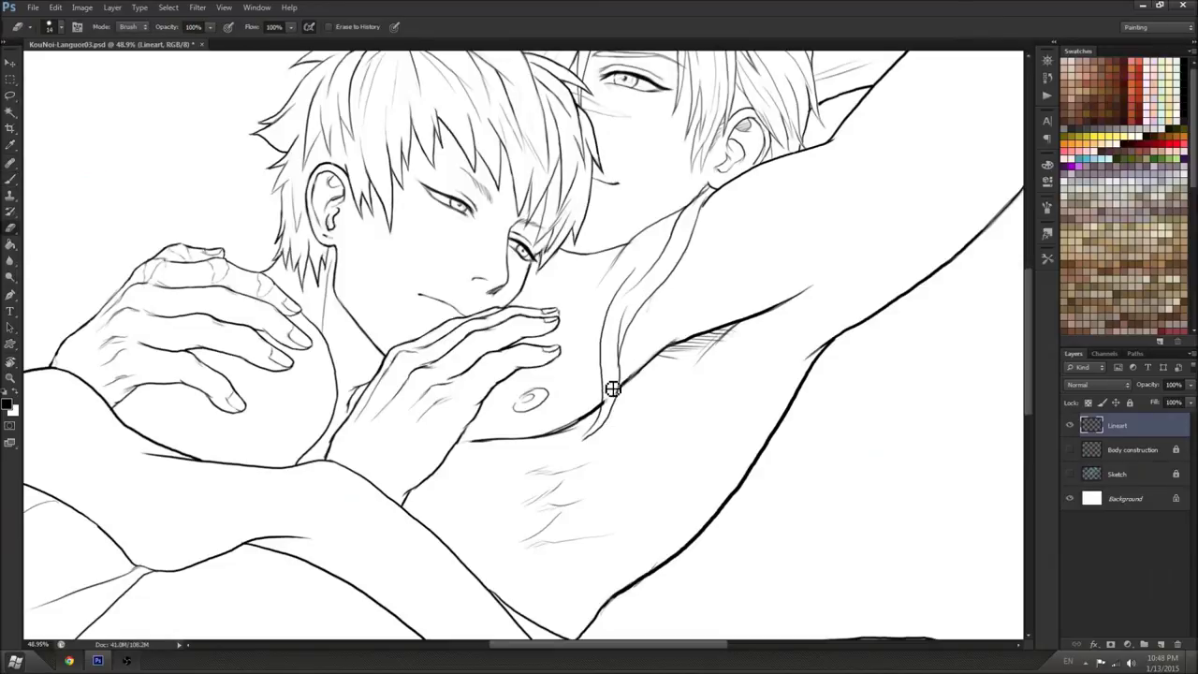
key(b)
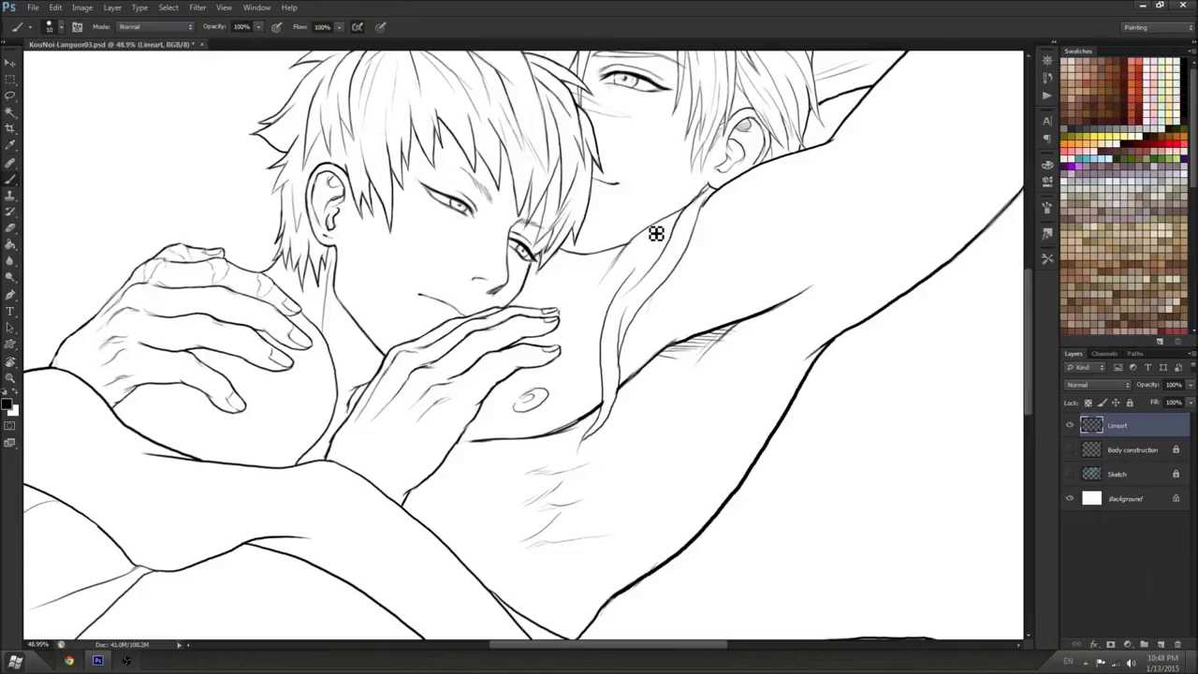
key(e)
key(b)
Ink a second lock curving off the strand onto the chest, add thin inner hair lines, and erase the overlaps
scroll(631, 297, up, 2)
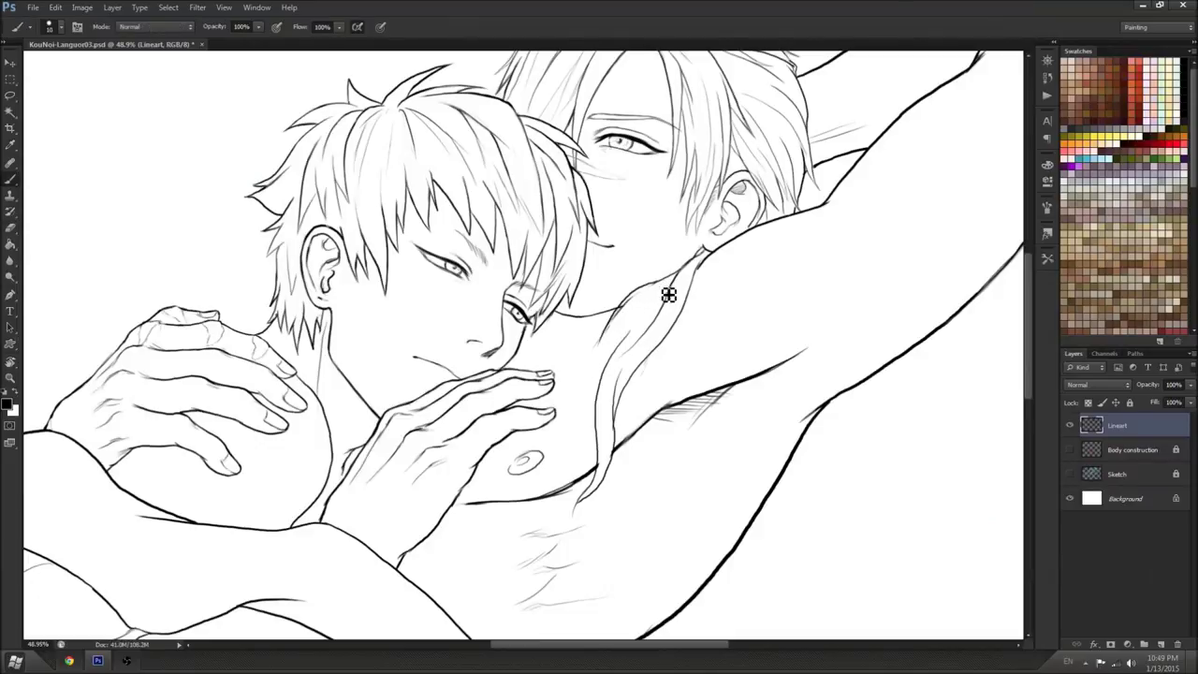
drag(631, 323, 592, 394)
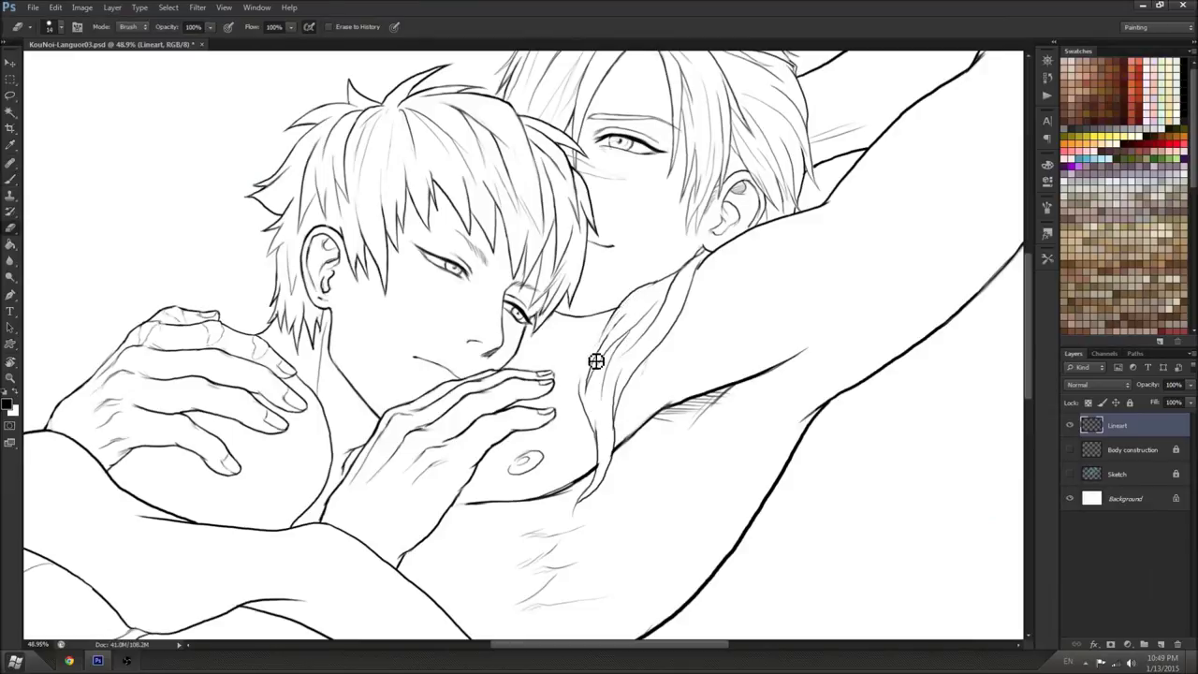
key(e)
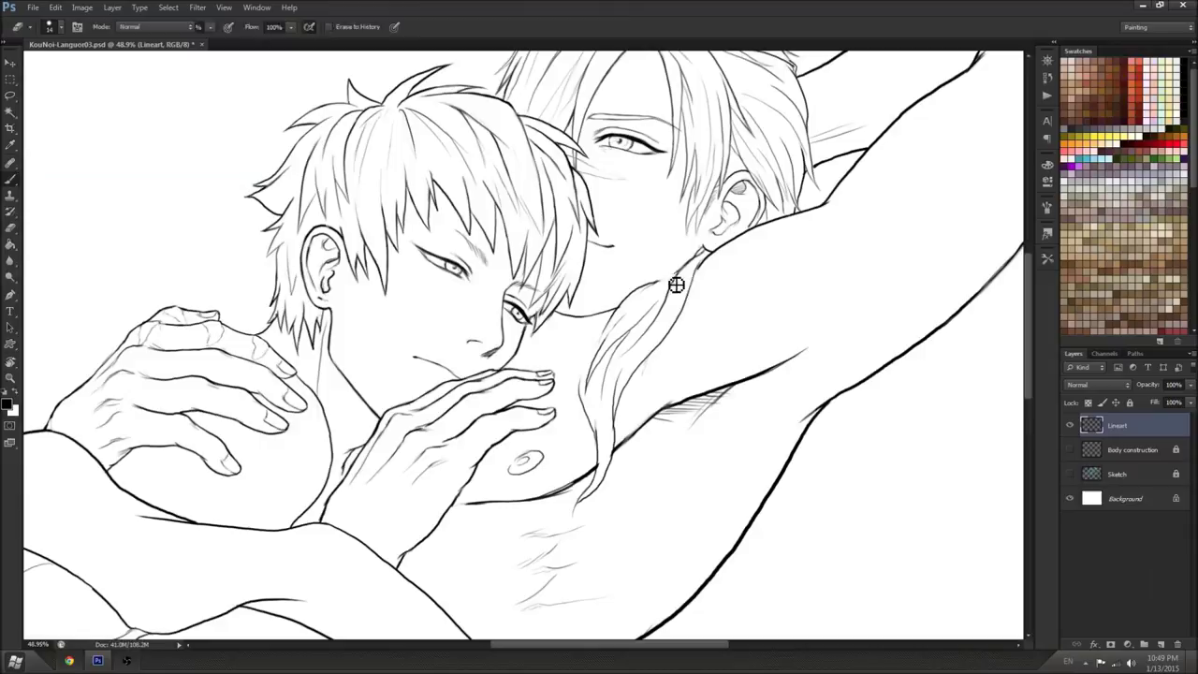
key(b)
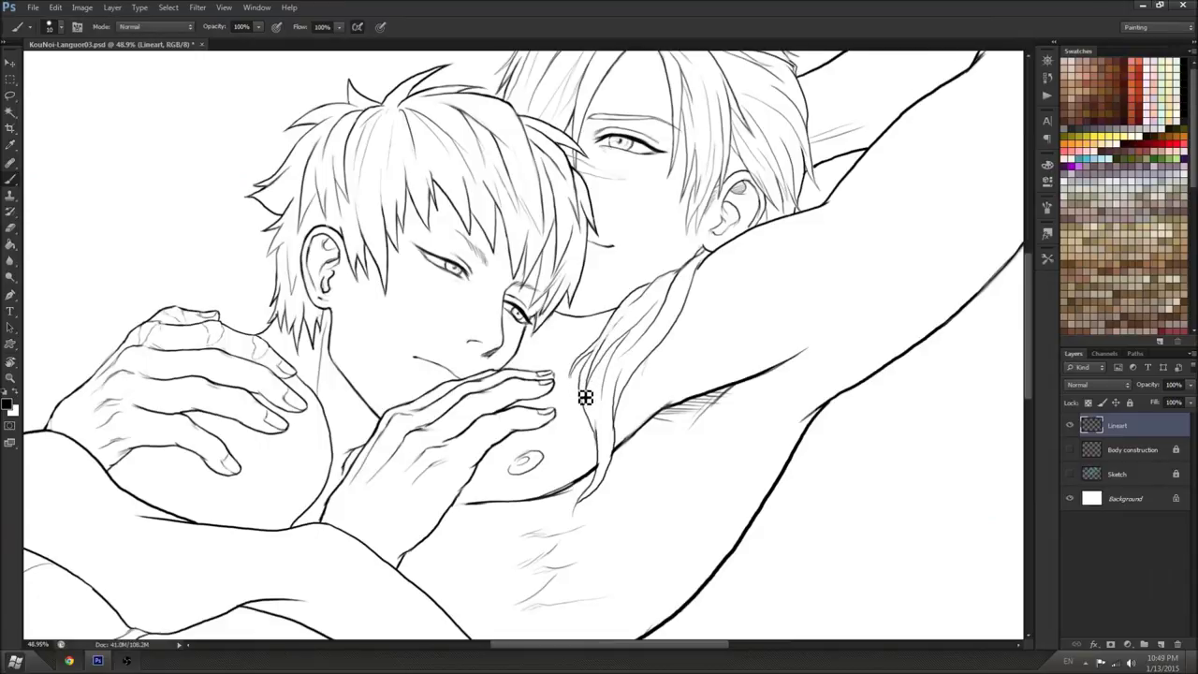
key(e)
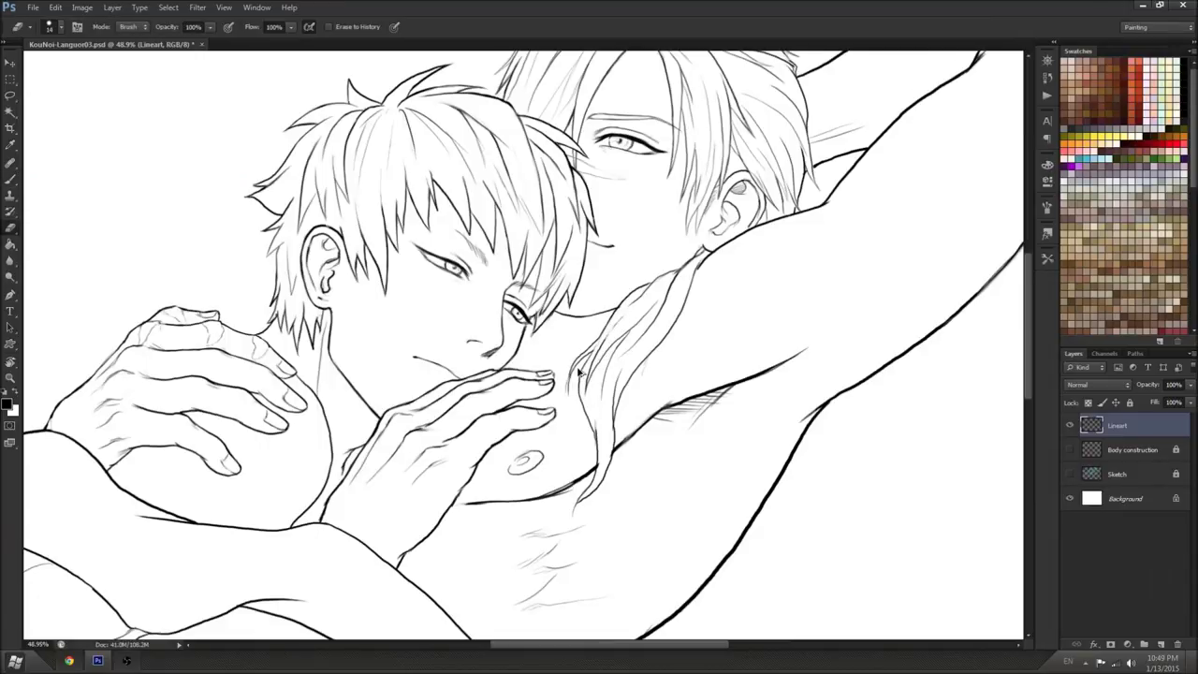
key(b)
key(e)
Mirror the canvas and add fine hairs along the lower inner edge of the strand, erasing stray ends
key(ctrl+shift+h)
key(r)
mouse_move(406, 437)
mouse_down()
mouse_move(593, 313)
mouse_move(599, 322)
mouse_up()
key(b)
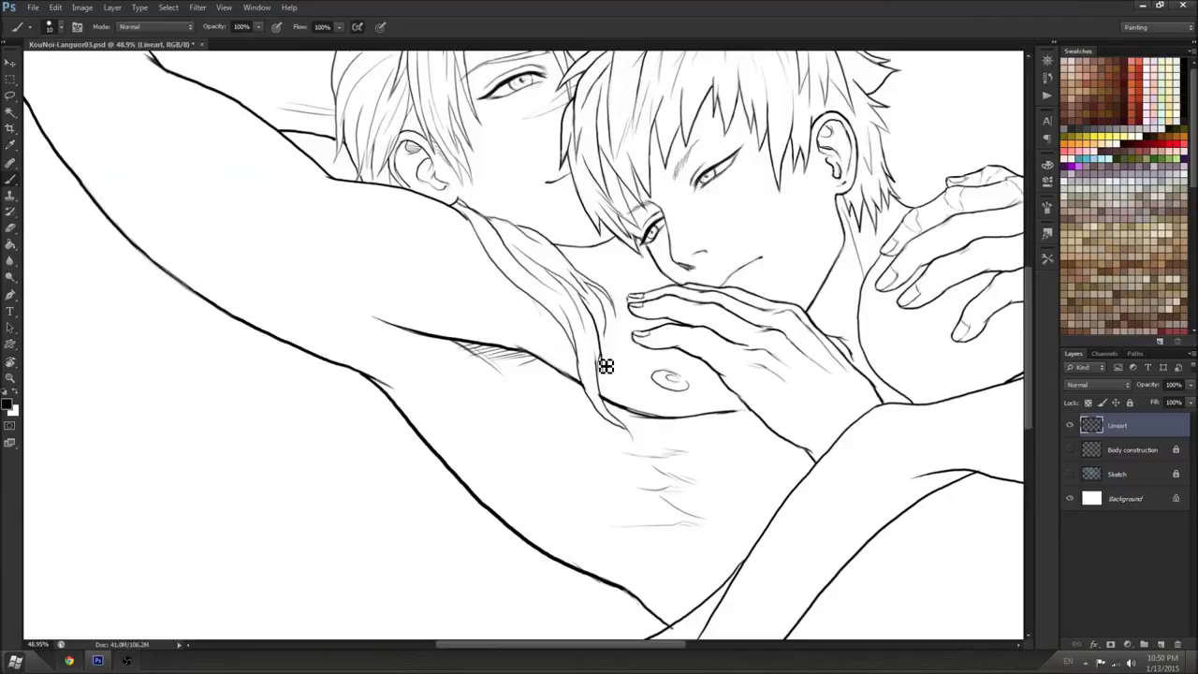
key(e)
key(b)
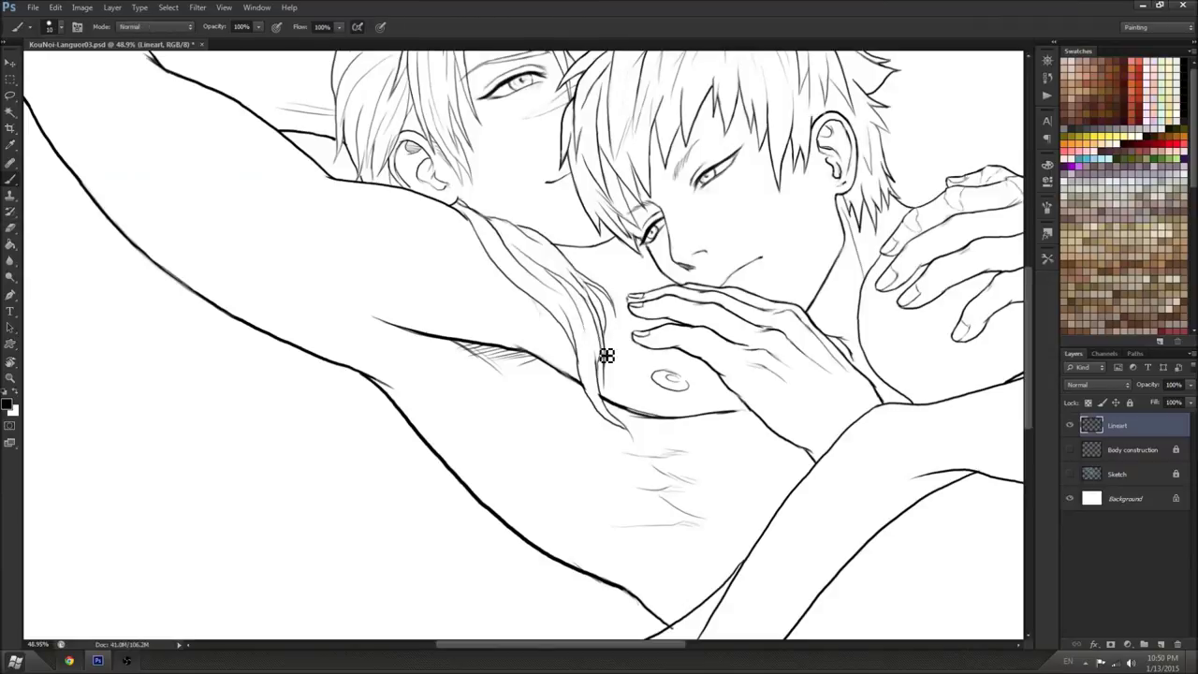
key(e)
key(b)
key(e)
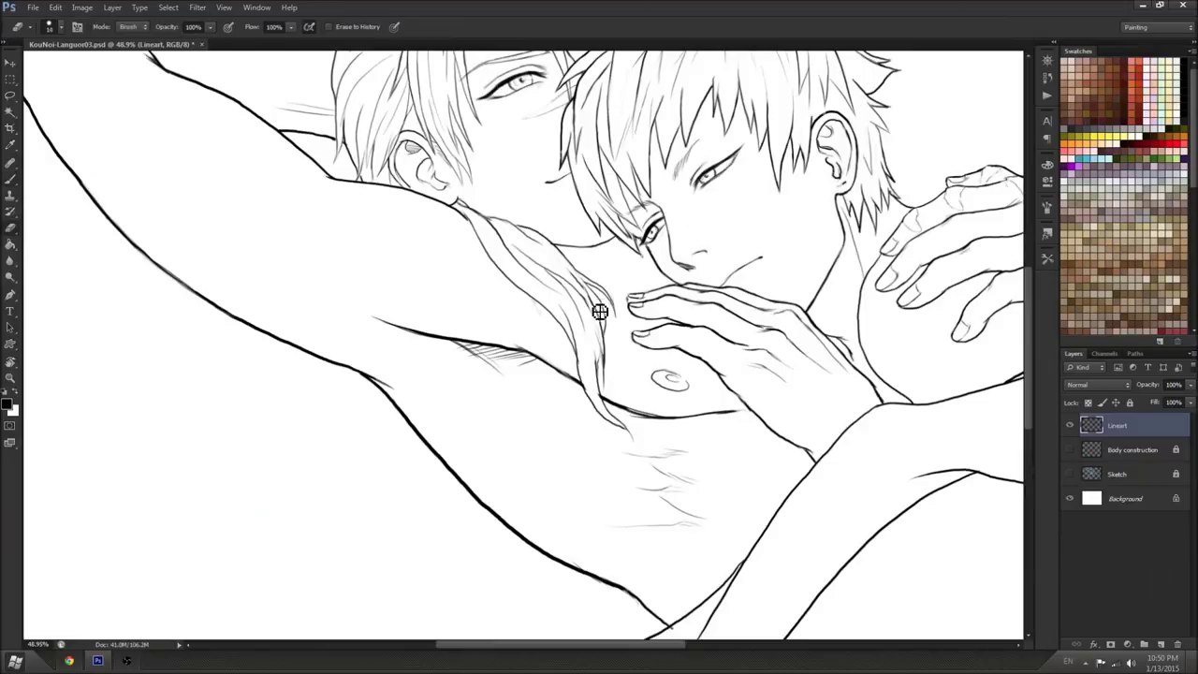
Refine the bulging curve of the chest-side lock by alternately erasing and re-inking its outline
key(b)
key(e)
key(b)
key(e)
key(b)
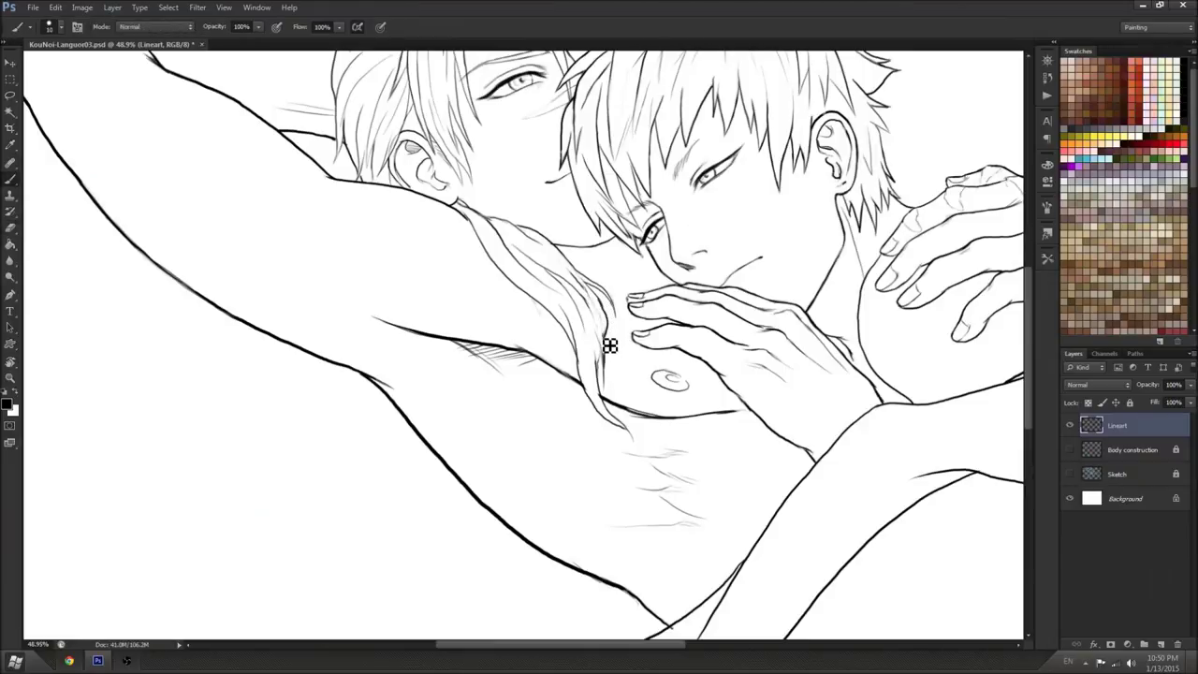
key(e)
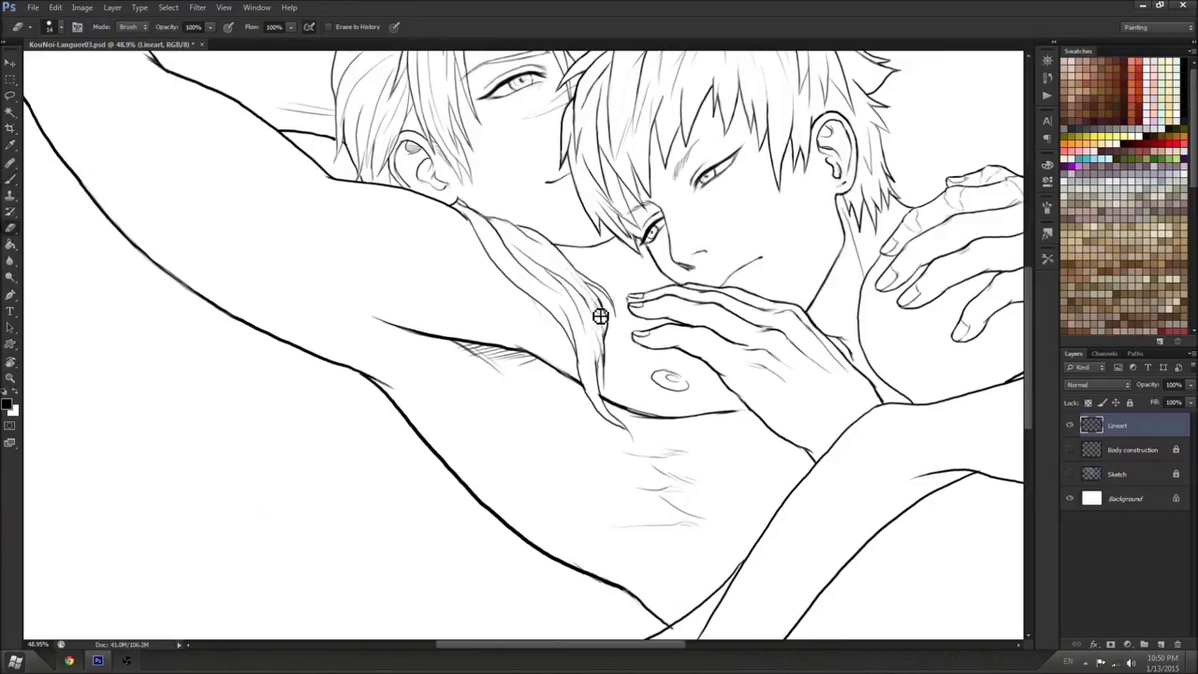
key(b)
key(e)
key(b)
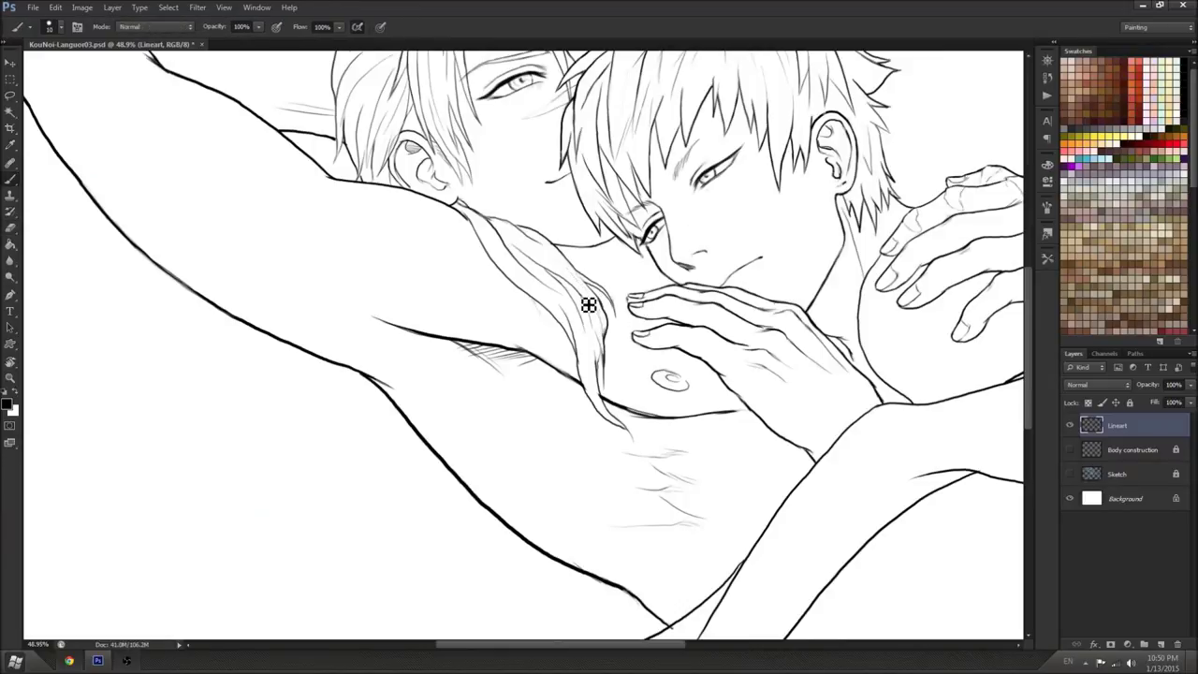
Erase and re-ink the strand's root below the ear, cleaning up where it overlaps the neck and shoulder lines
key(r)
drag(604, 254, 587, 241)
drag(587, 234, 650, 306)
drag(644, 277, 661, 339)
key(e)
key(b)
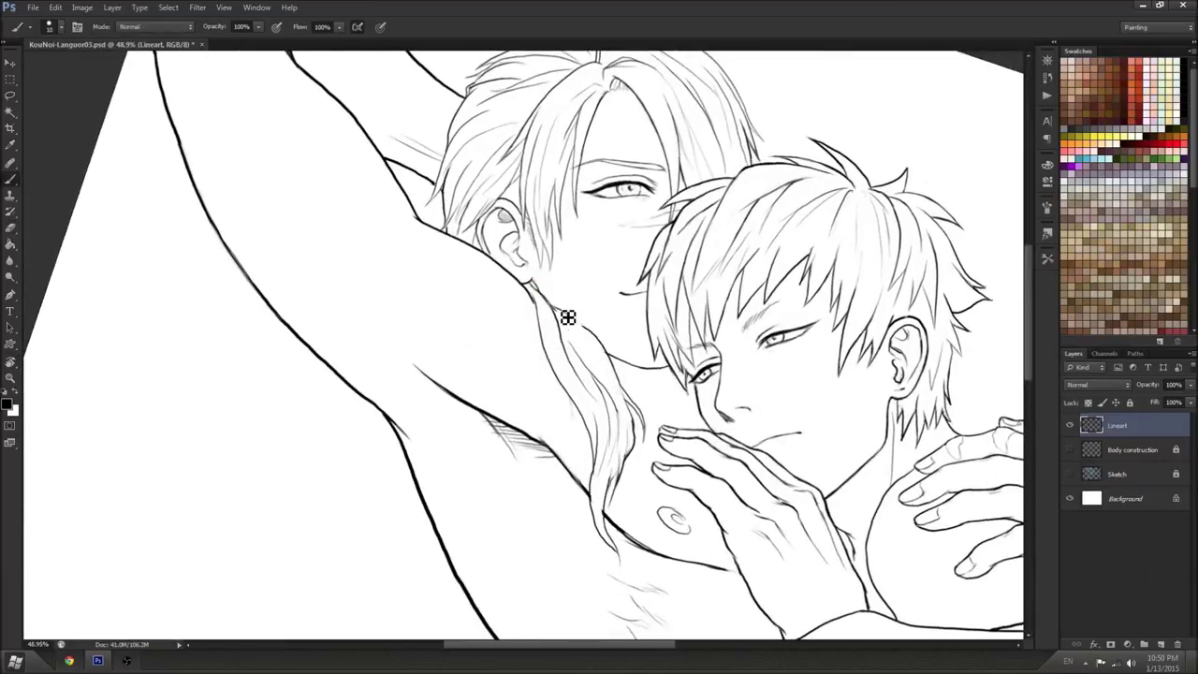
key(e)
key(b)
key(e)
key(b)
key(e)
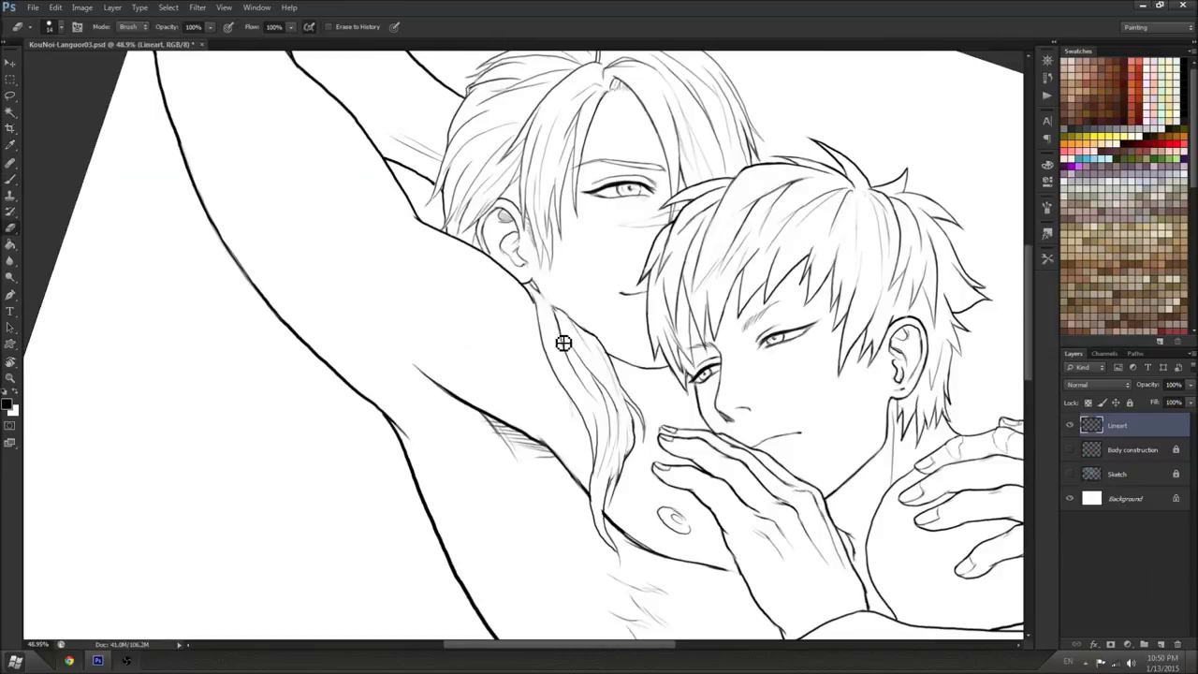
key(b)
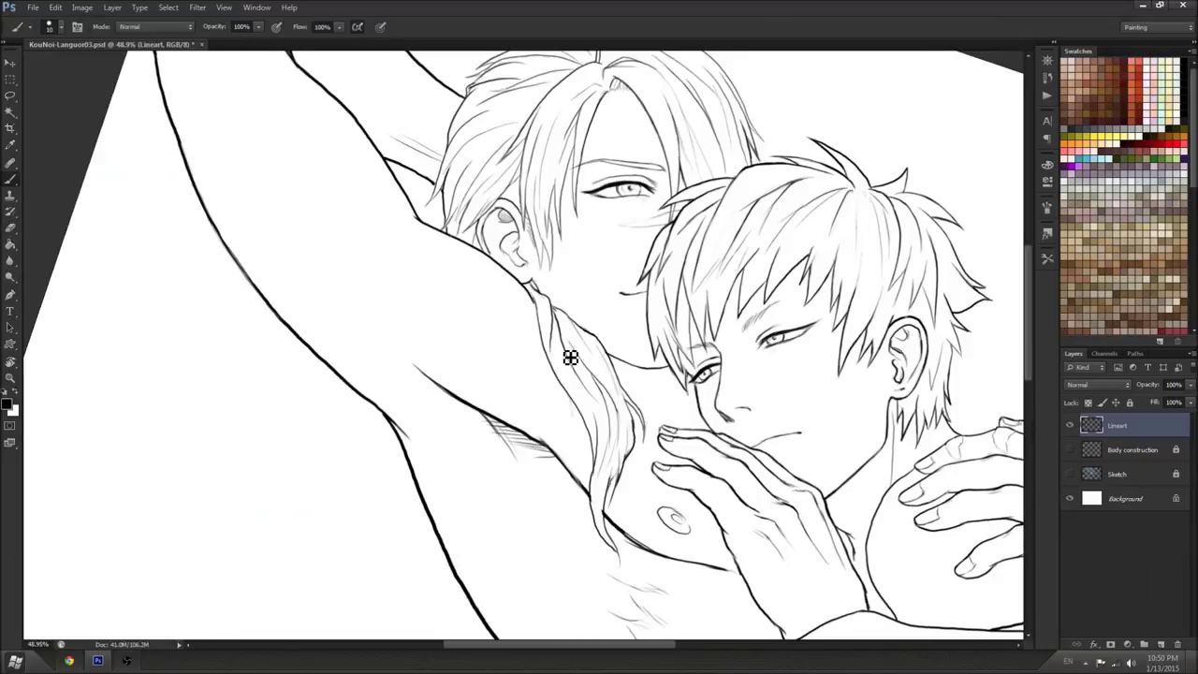
key(e)
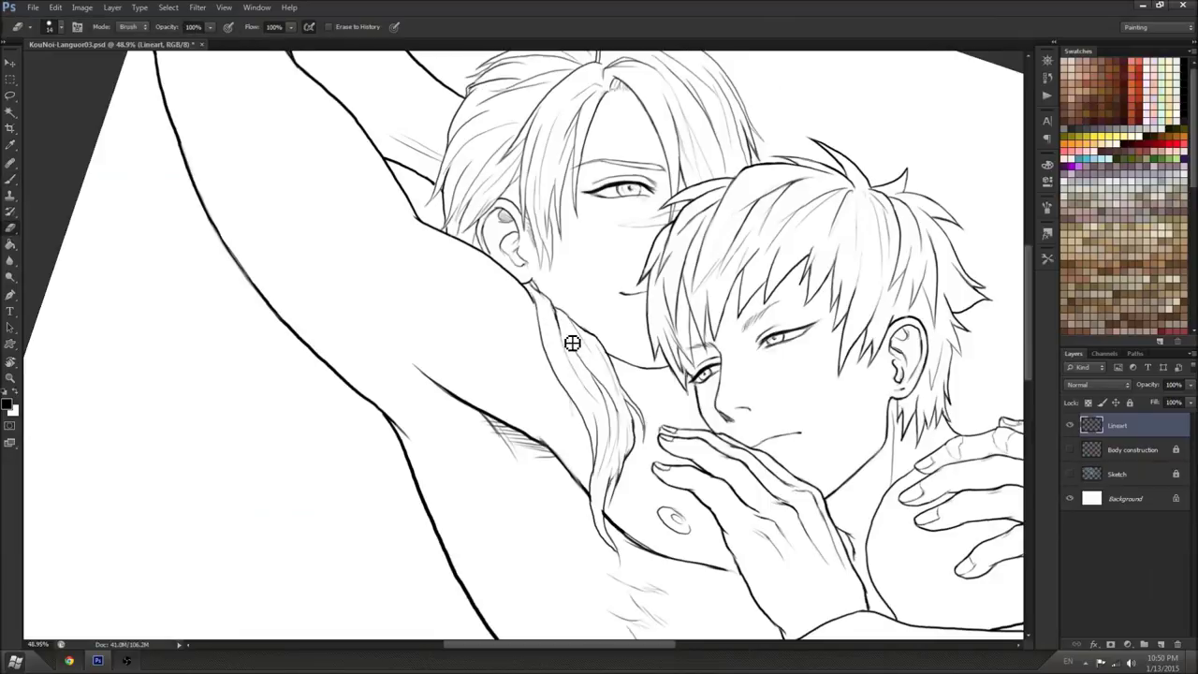
key(b)
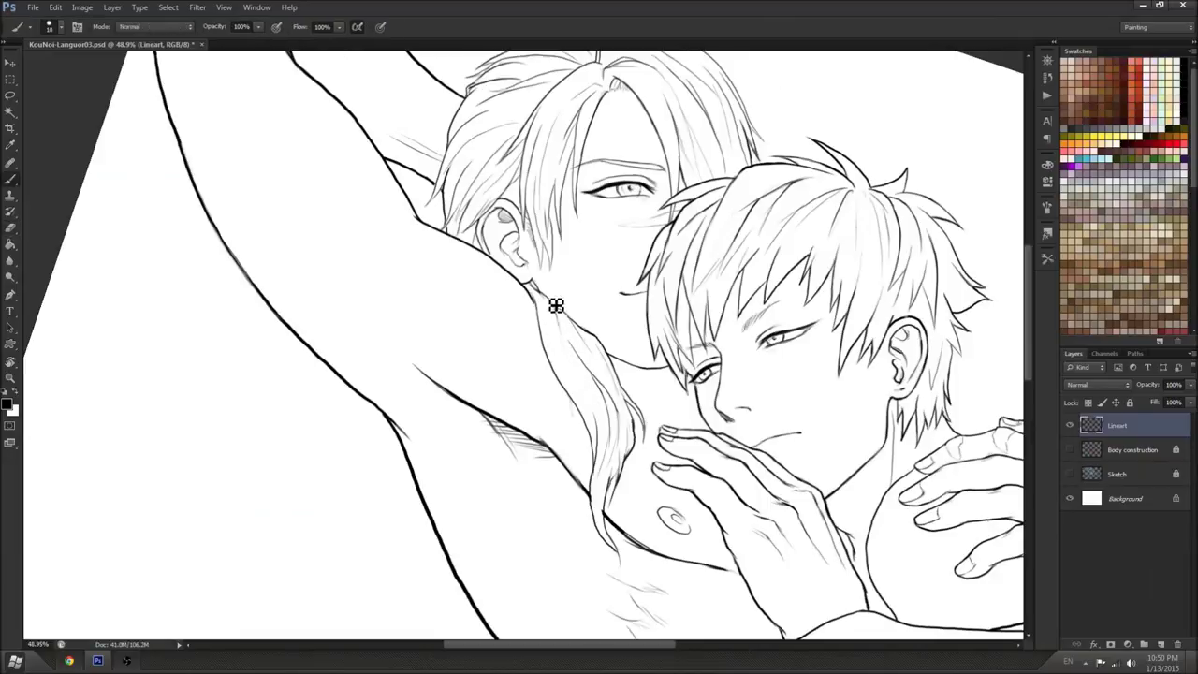
Mirror the canvas, erase the strand's shoulder-side edge, and re-ink it with a small pointed lock splitting off
key(ctrl+shift+h)
key(r)
drag(752, 480, 759, 313)
scroll(702, 354, up, 1)
scroll(651, 367, up, 2)
scroll(652, 376, down, 3)
scroll(653, 377, up, 2)
key(e)
drag(666, 295, 645, 352)
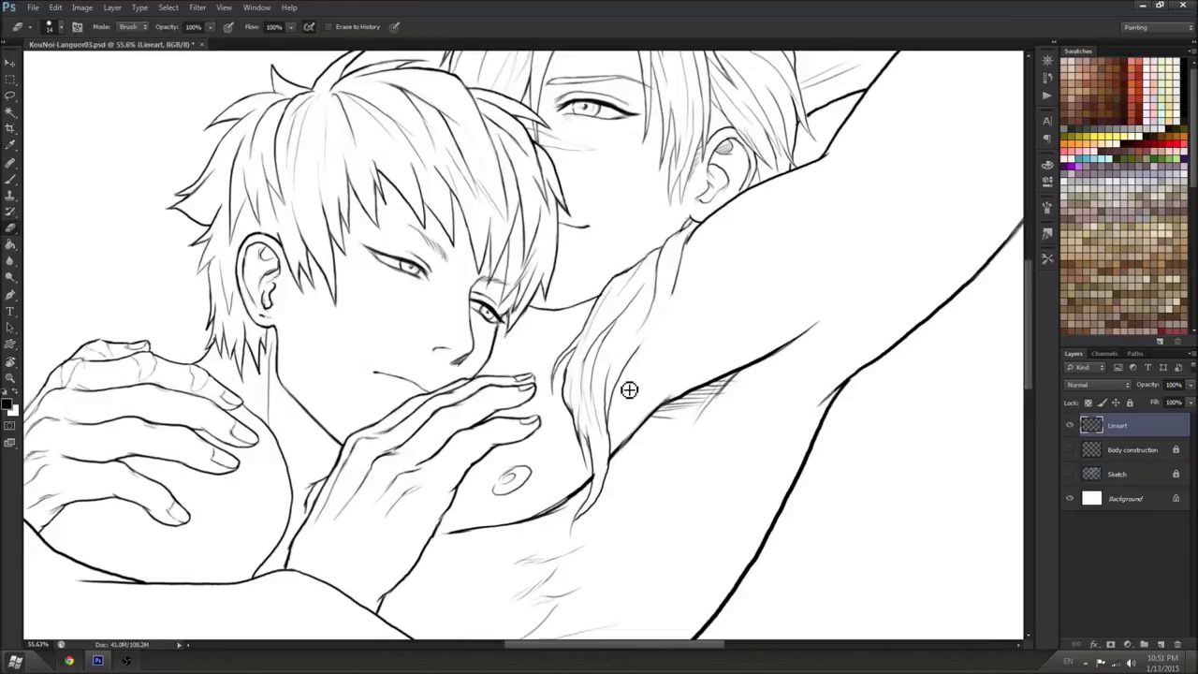
key(b)
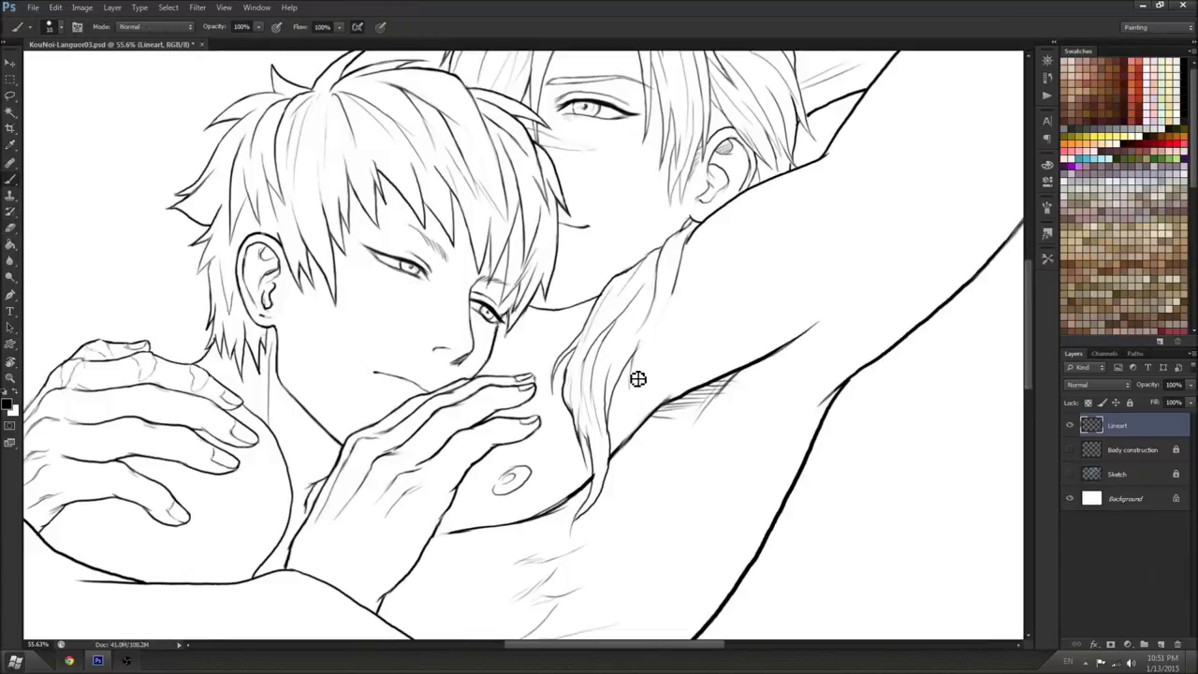
key(e)
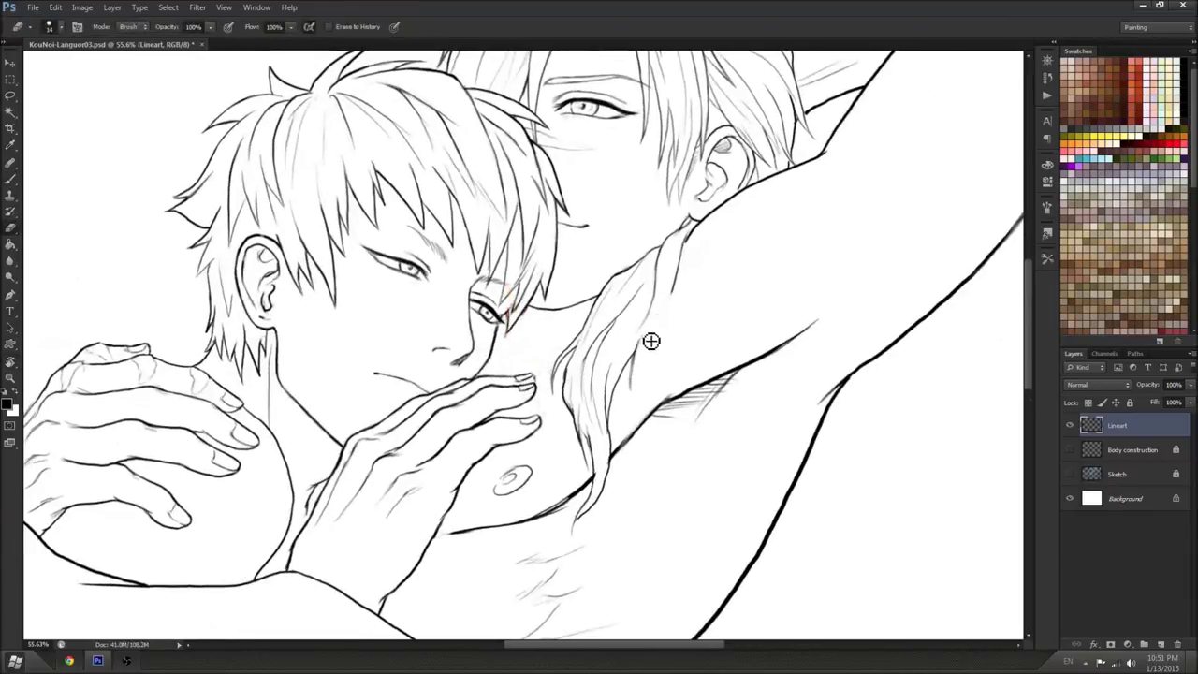
key(b)
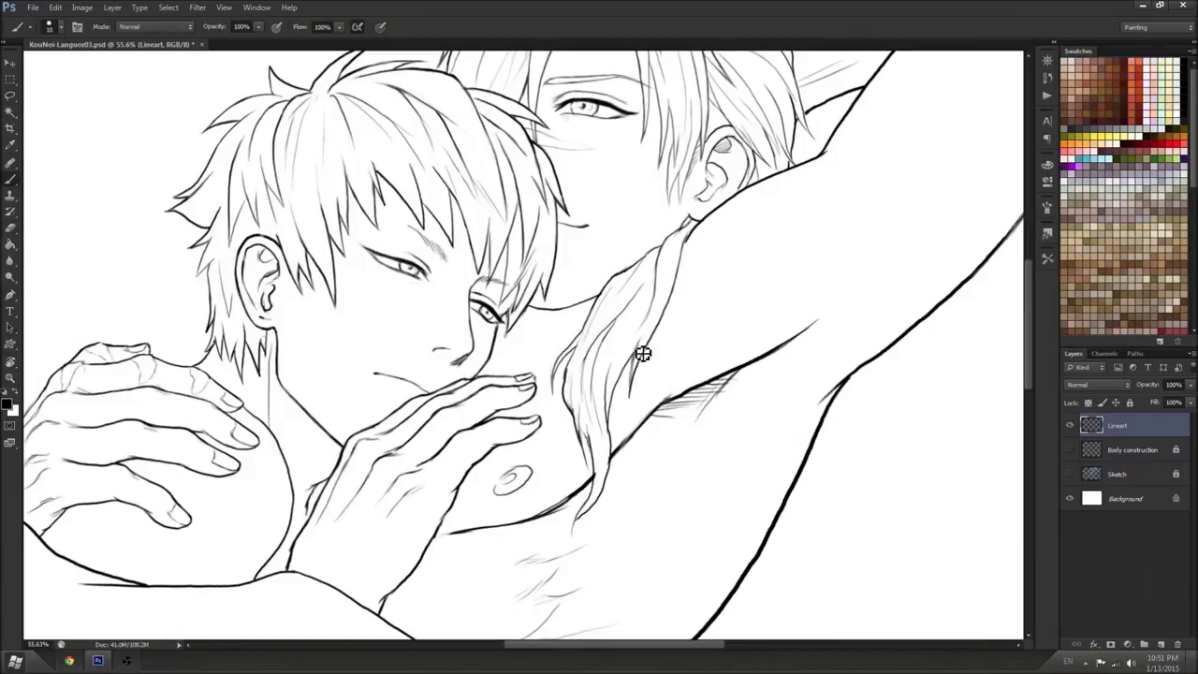
key(e)
key(b)
Examine the whole line art in mirrored and rotated views against the blue sketch
key(ctrl+shift+h)
mouse_move(747, 337)
mouse_down()
mouse_move(831, 309)
mouse_move(893, 343)
mouse_move(870, 327)
mouse_up()
key(r)
key(b)
key(r)
mouse_move(798, 440)
mouse_down()
mouse_move(851, 316)
mouse_move(858, 209)
mouse_move(832, 109)
mouse_move(784, 58)
mouse_up()
key(e)
mouse_move(586, 379)
mouse_down()
mouse_move(631, 319)
mouse_move(640, 275)
mouse_move(655, 543)
mouse_up()
key(r)
drag(703, 243, 748, 552)
drag(756, 548, 827, 404)
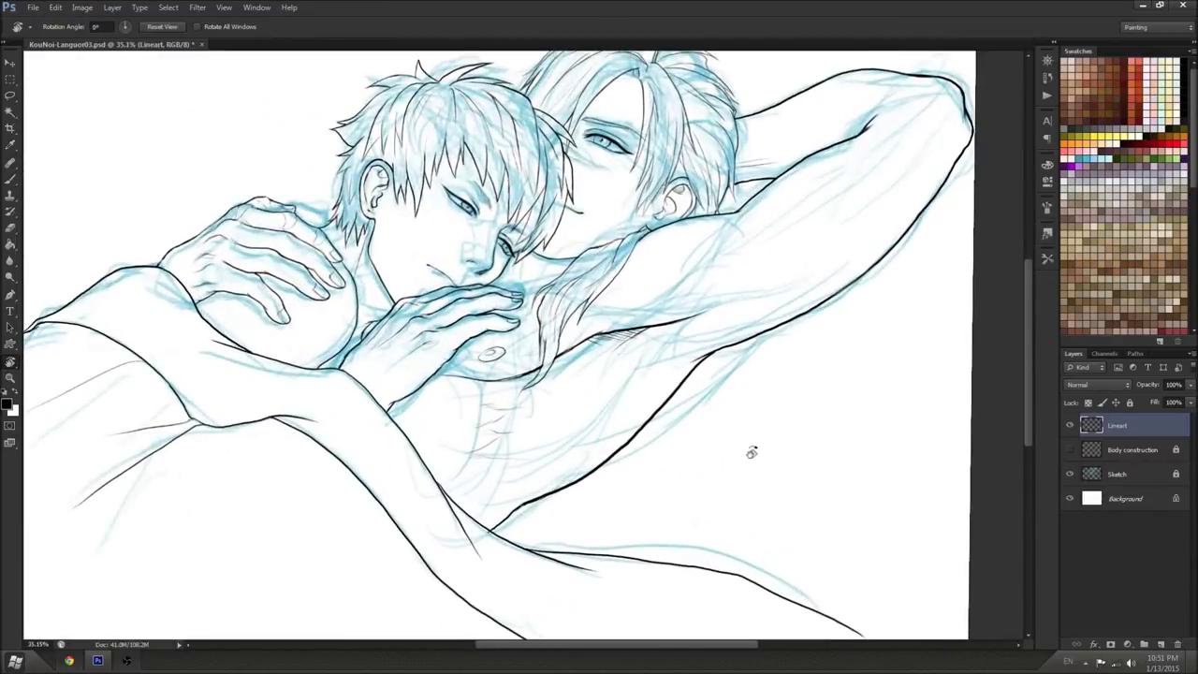
Hide the Sketch layer, then unlock and delete the Body construction layer
click(1071, 475)
click(1104, 473)
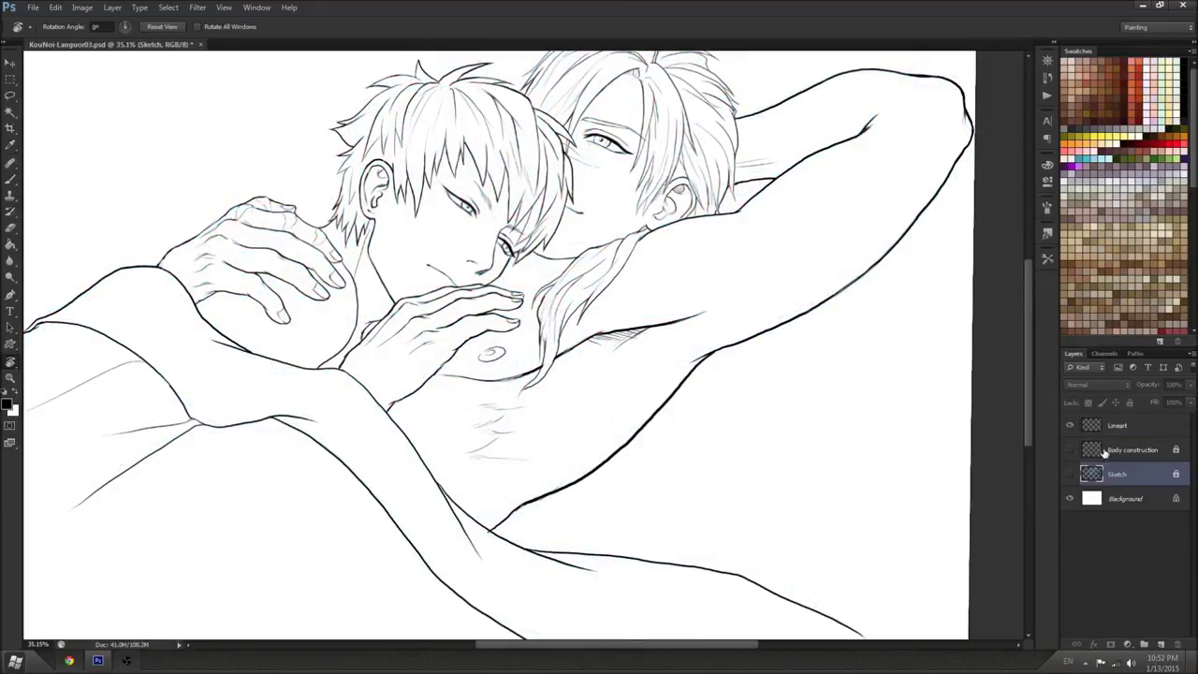
click(1114, 450)
click(1071, 450)
click(1129, 402)
click(1070, 450)
mouse_move(1093, 450)
mouse_down()
mouse_move(1159, 548)
mouse_move(1178, 643)
mouse_up()
Compare the drawing with and without the Sketch layer, then delete that layer
click(1071, 450)
click(1071, 450)
click(1070, 450)
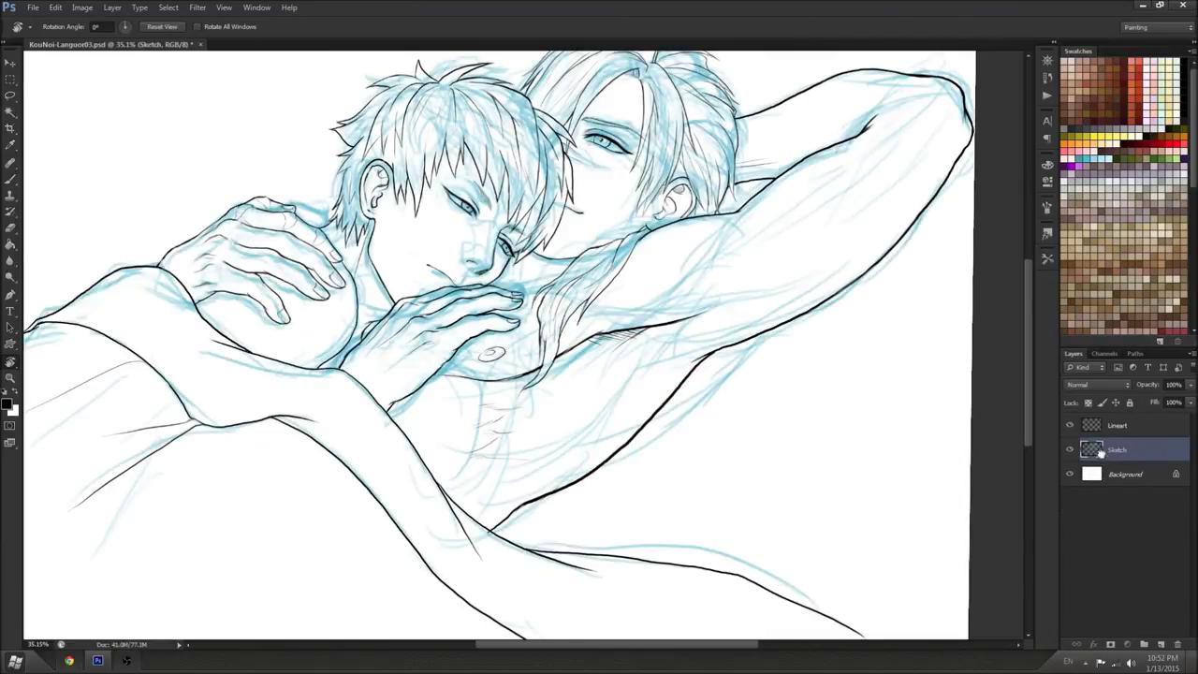
click(1175, 644)
Add a new layer above Lineart and draw two thin fabric fold lines off the raised arm's outer edge
key(b)
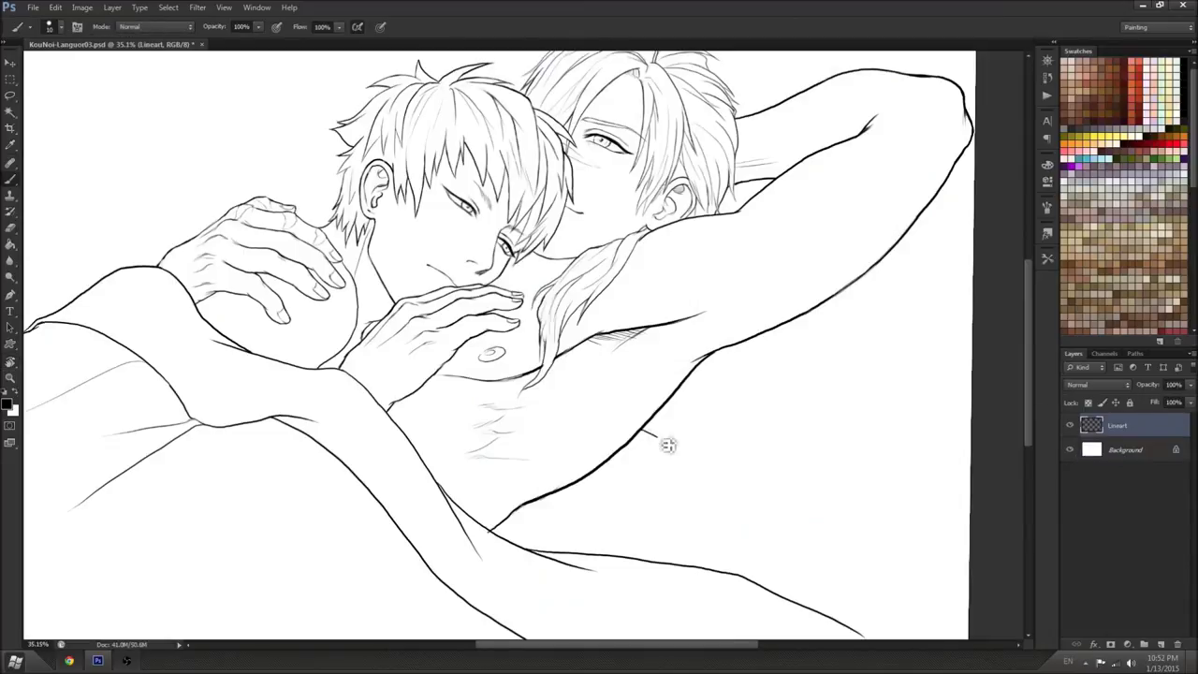
key(alt+bracketleft)
click(1107, 430)
key(ctrl+shift+n)
key(Return)
key(r)
drag(840, 482, 791, 197)
key(b)
drag(607, 261, 703, 189)
drag(614, 252, 689, 166)
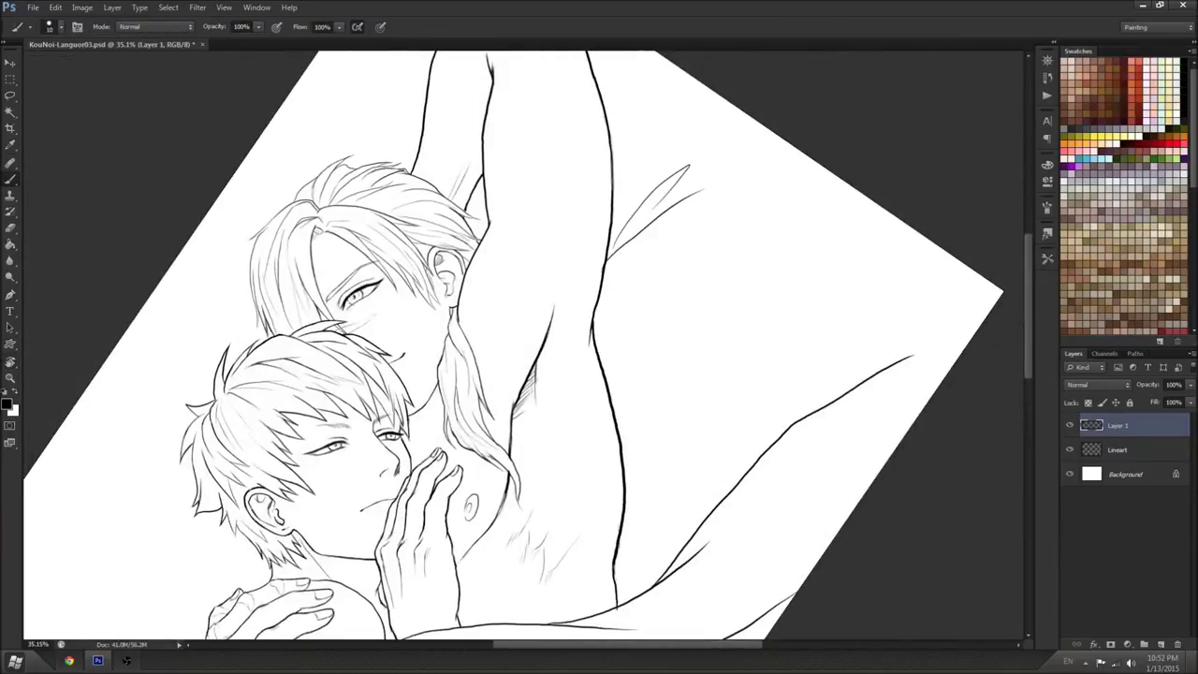
Draw a short fold and a long bedding contour running from the reclining figure's side to the canvas edge
drag(622, 429, 649, 399)
mouse_move(629, 460)
mouse_down()
mouse_move(710, 386)
mouse_move(831, 226)
mouse_up()
key(r)
drag(872, 153, 833, 420)
drag(722, 258, 815, 221)
key(space)
mouse_move(517, 348)
mouse_down()
mouse_move(749, 316)
mouse_move(795, 358)
mouse_up()
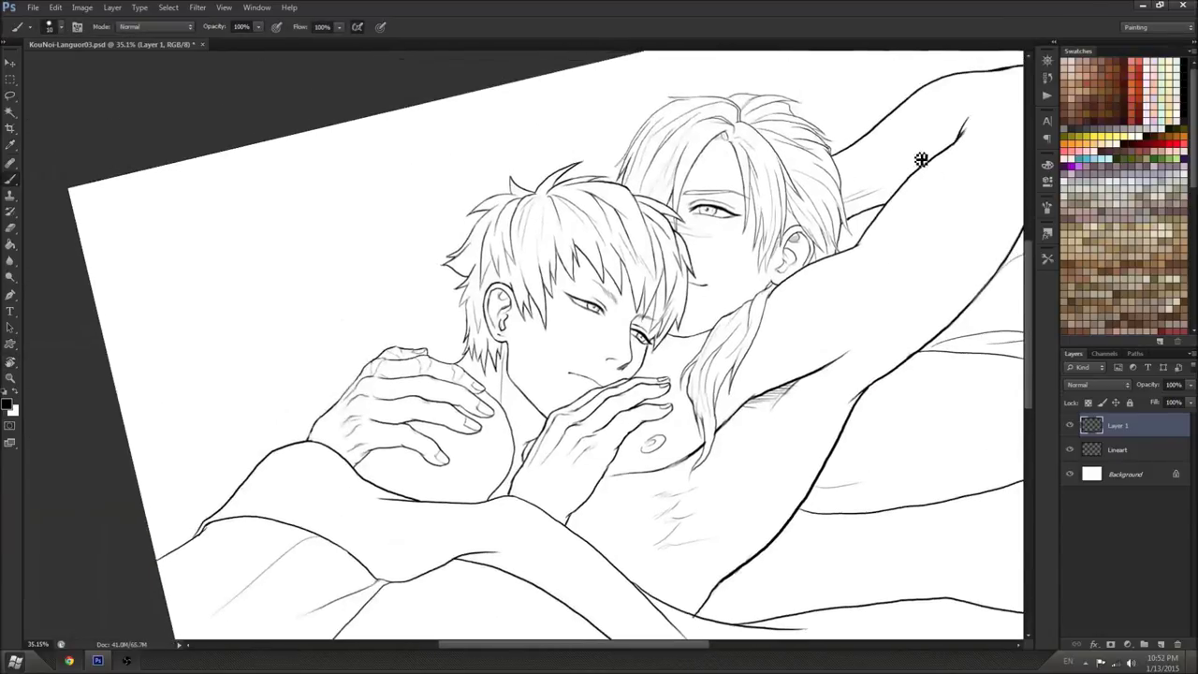
Draw the pillow's upper edge as one long curve from above the long-haired man's head to the canvas edge
key(space)
drag(898, 160, 683, 312)
drag(521, 234, 645, 185)
key(ctrl+z)
mouse_move(507, 238)
mouse_down()
mouse_move(654, 201)
mouse_move(789, 193)
mouse_up()
key(ctrl+z)
drag(505, 240, 641, 219)
key(ctrl+z)
drag(508, 237, 658, 193)
key(ctrl+z)
mouse_move(513, 243)
mouse_down()
mouse_move(681, 190)
mouse_move(857, 164)
mouse_up()
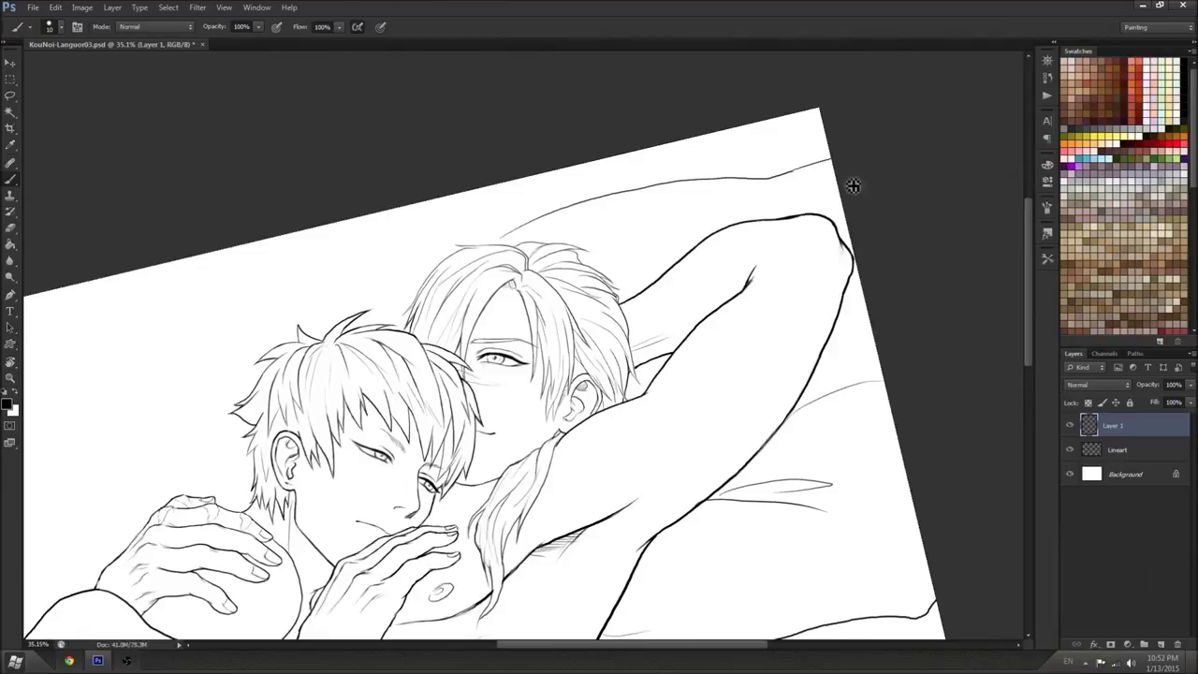
drag(789, 182, 855, 167)
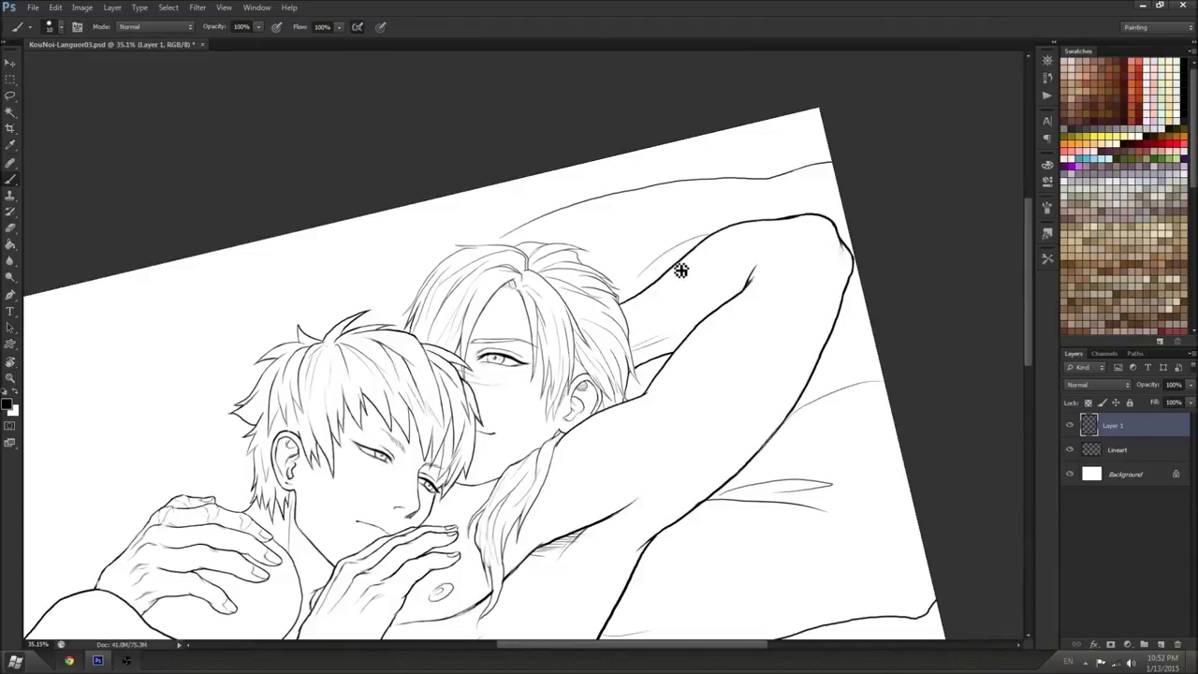
Add a fold line beside the raised forearm and extend the pillow outline behind both heads to the front man's hair
drag(642, 293, 706, 227)
mouse_move(679, 319)
mouse_down()
mouse_move(792, 181)
mouse_move(854, 273)
mouse_up()
drag(696, 186, 555, 218)
key(ctrl+z)
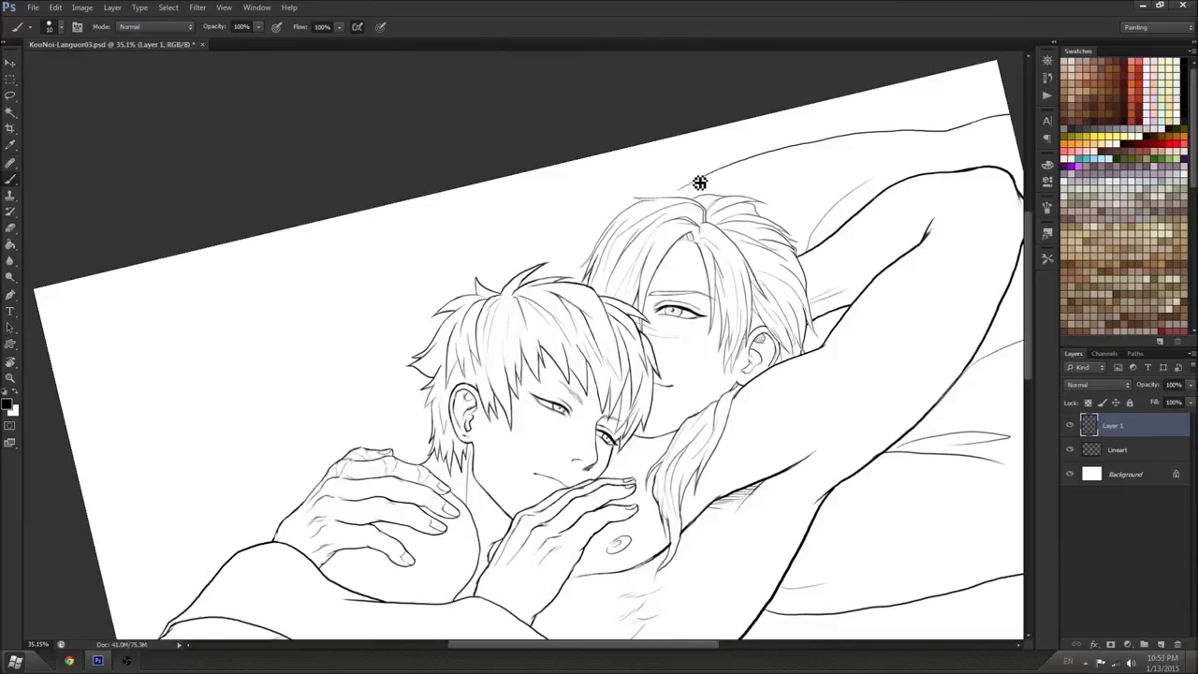
drag(715, 181, 601, 197)
key(ctrl+z)
mouse_move(698, 182)
mouse_down()
mouse_move(563, 201)
mouse_move(526, 221)
mouse_move(499, 245)
mouse_up()
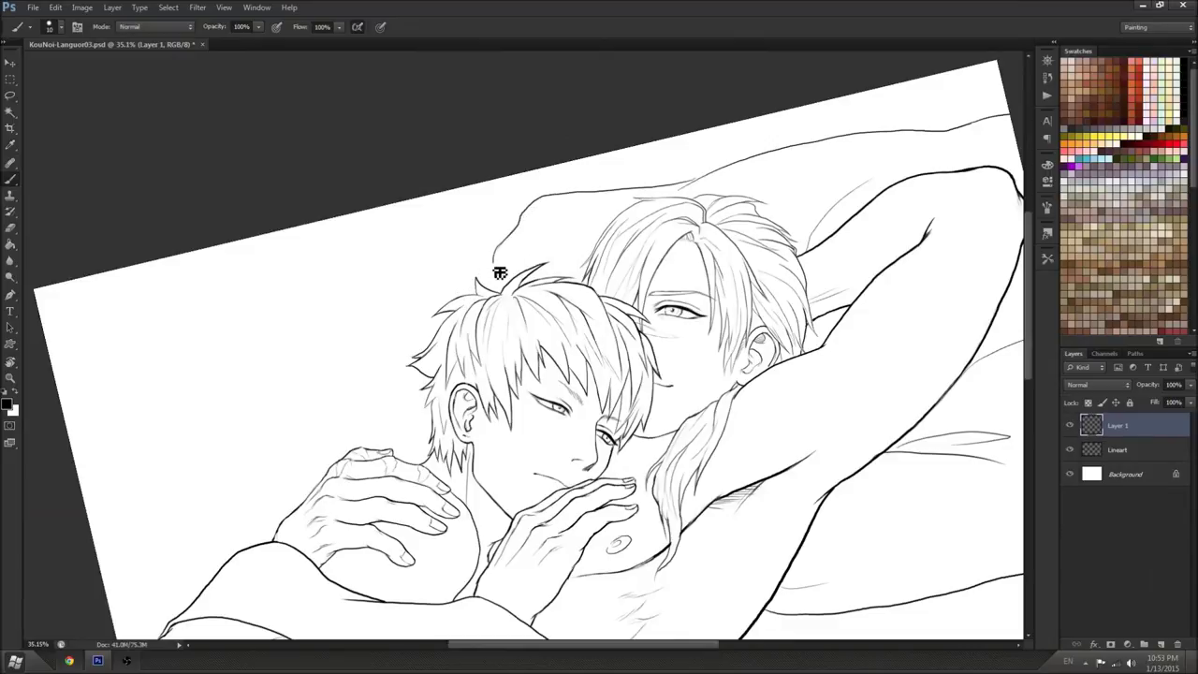
Erase the rough pillow corner behind the heads and redraw its outline
key(e)
right_click(545, 197)
click(602, 231)
drag(531, 200, 506, 250)
key(b)
mouse_move(643, 225)
mouse_down()
mouse_move(506, 271)
mouse_move(495, 262)
mouse_up()
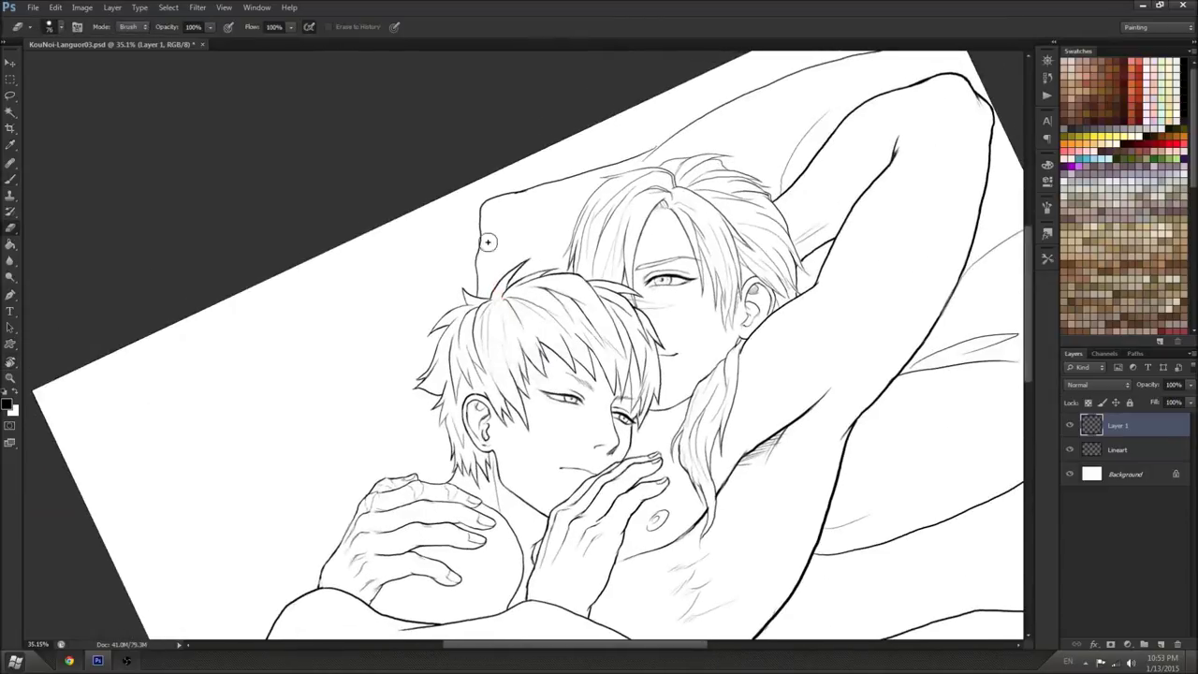
Draw thin fold lines across the bedding beside the reclining figure's waist
key(r)
mouse_move(734, 351)
mouse_down()
mouse_move(695, 482)
mouse_move(720, 326)
mouse_up()
mouse_move(823, 330)
mouse_down()
mouse_move(834, 267)
mouse_move(803, 224)
mouse_up()
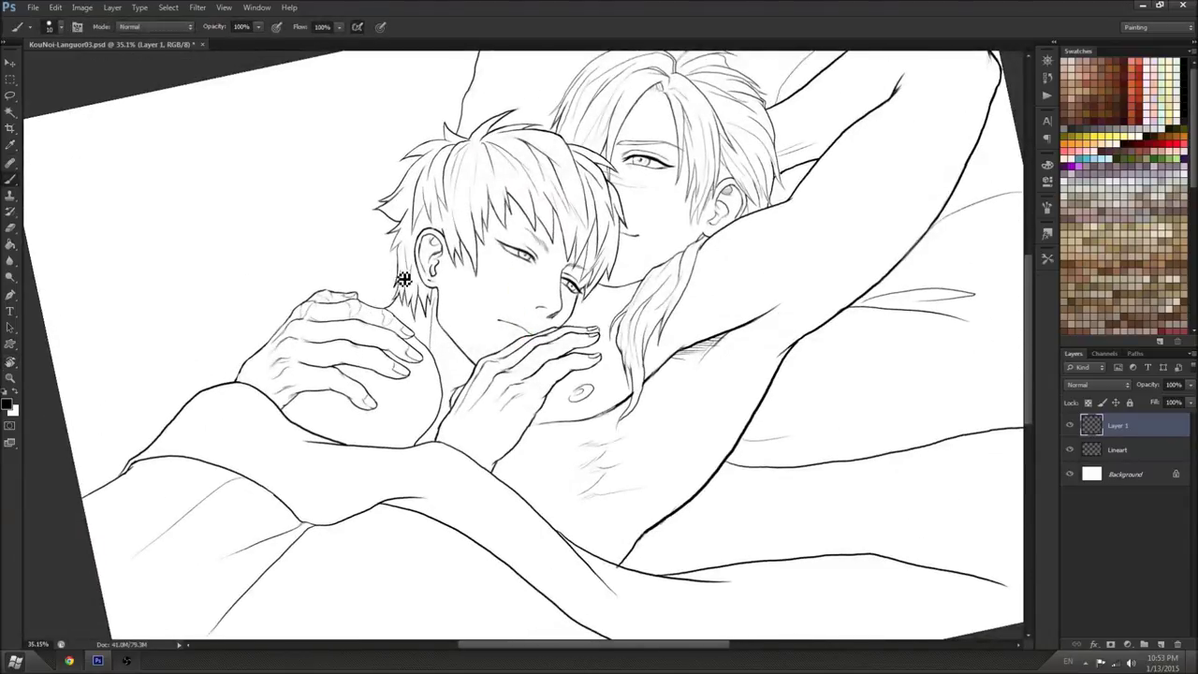
mouse_move(907, 500)
mouse_down()
mouse_move(714, 428)
mouse_move(576, 415)
mouse_move(725, 271)
mouse_up()
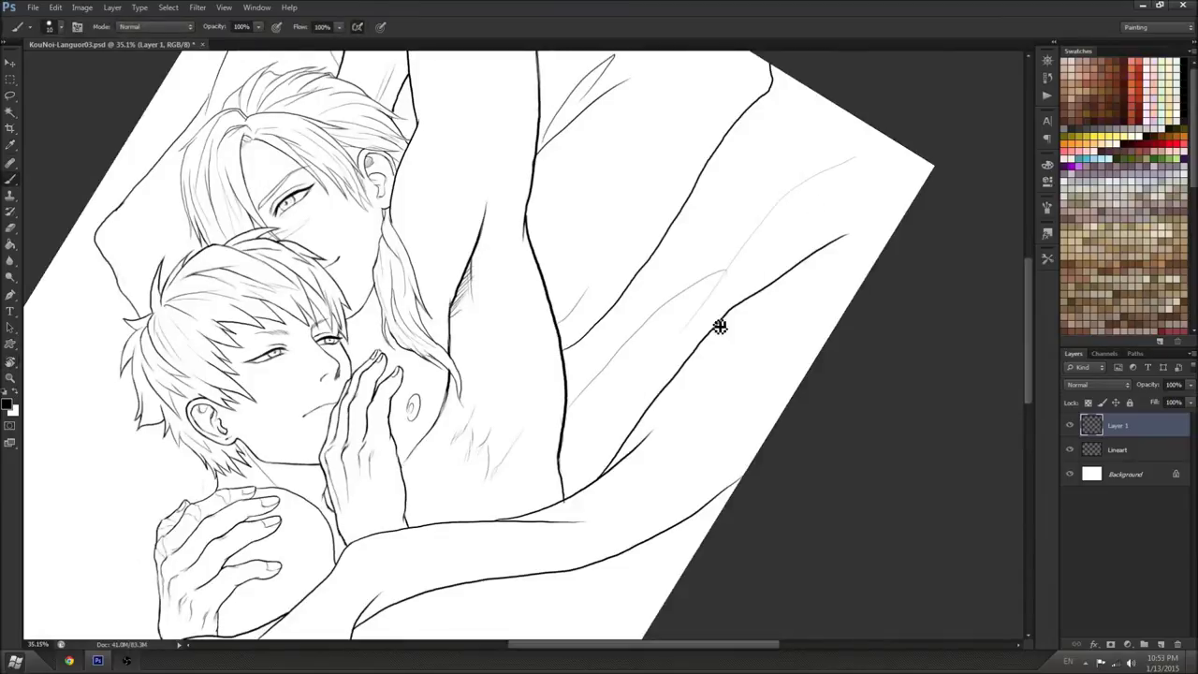
key(r)
drag(717, 270, 716, 423)
Clean up the fold line ends at the waist with a small eraser and merge the bedding layer into Lineart
key(e)
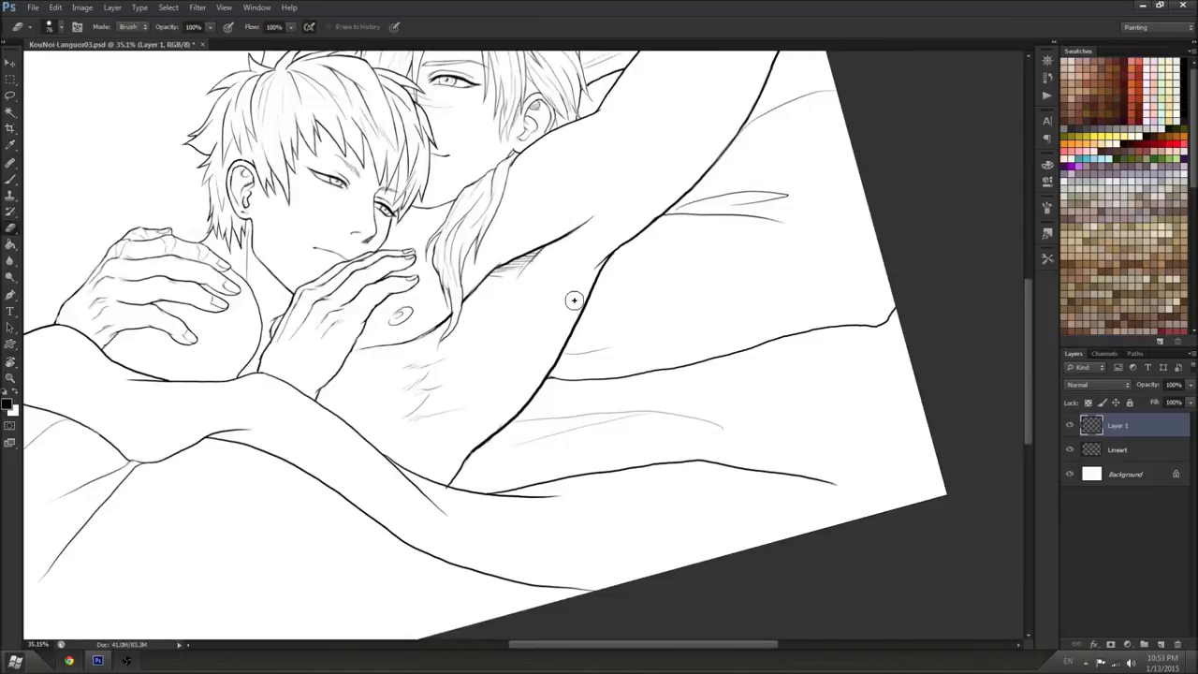
right_click(525, 379)
click(580, 351)
click(521, 397)
click(1070, 427)
click(1070, 426)
click(1070, 426)
click(1071, 426)
key(ctrl+e)
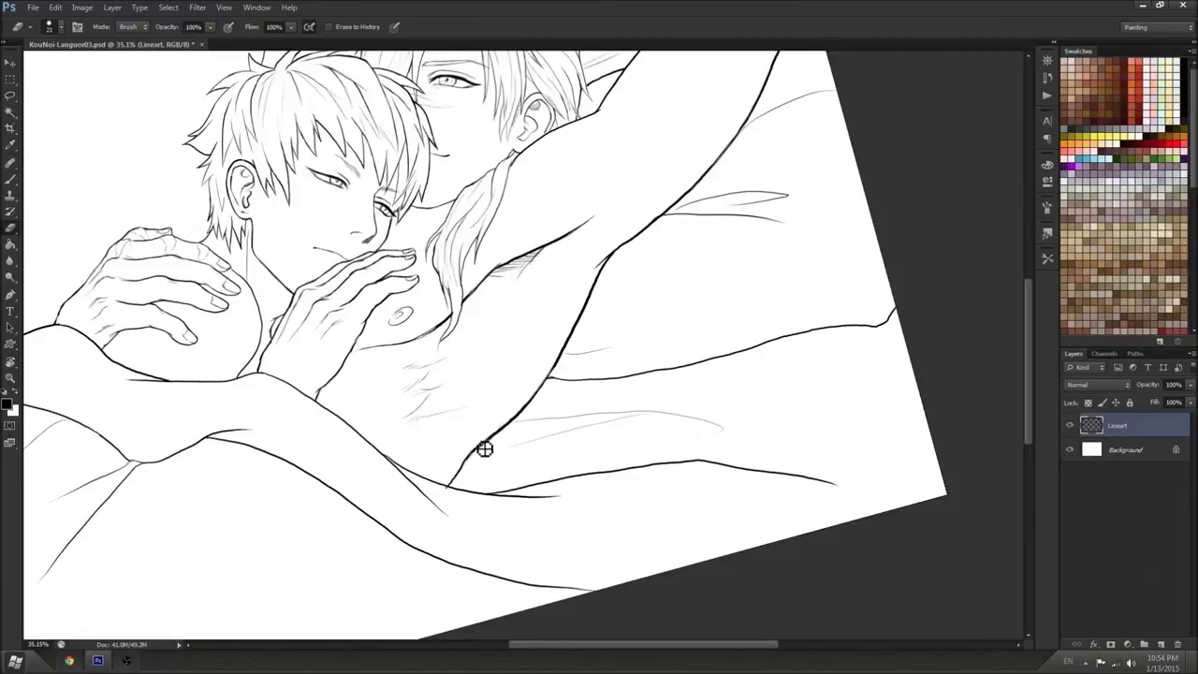
Re-ink the reclining figure's side contour where it meets the other man's arm at the waist
key(r)
mouse_move(535, 458)
mouse_down()
mouse_move(623, 293)
mouse_move(641, 352)
mouse_up()
key(space)
mouse_move(661, 472)
mouse_down()
mouse_move(620, 377)
mouse_move(580, 396)
mouse_up()
key(r)
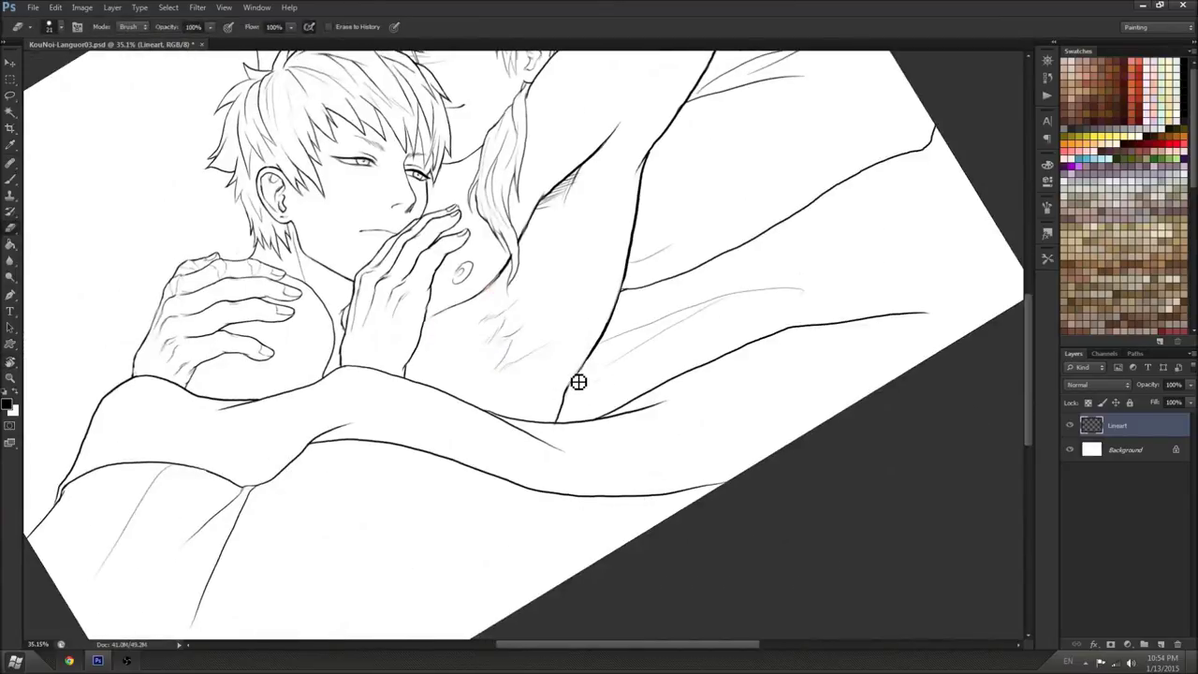
key(b)
mouse_move(599, 350)
mouse_down()
mouse_move(573, 382)
mouse_move(580, 396)
mouse_move(563, 425)
mouse_up()
key(e)
key(b)
Erase the rough lock ends of the long-haired man's side hair above the front man's head with a smaller eraser
key(space)
mouse_move(640, 337)
mouse_down()
mouse_move(615, 398)
mouse_move(649, 462)
mouse_move(674, 464)
mouse_up()
key(r)
mouse_move(746, 385)
mouse_down()
mouse_move(746, 452)
mouse_move(734, 393)
mouse_up()
key(space)
drag(635, 312, 673, 324)
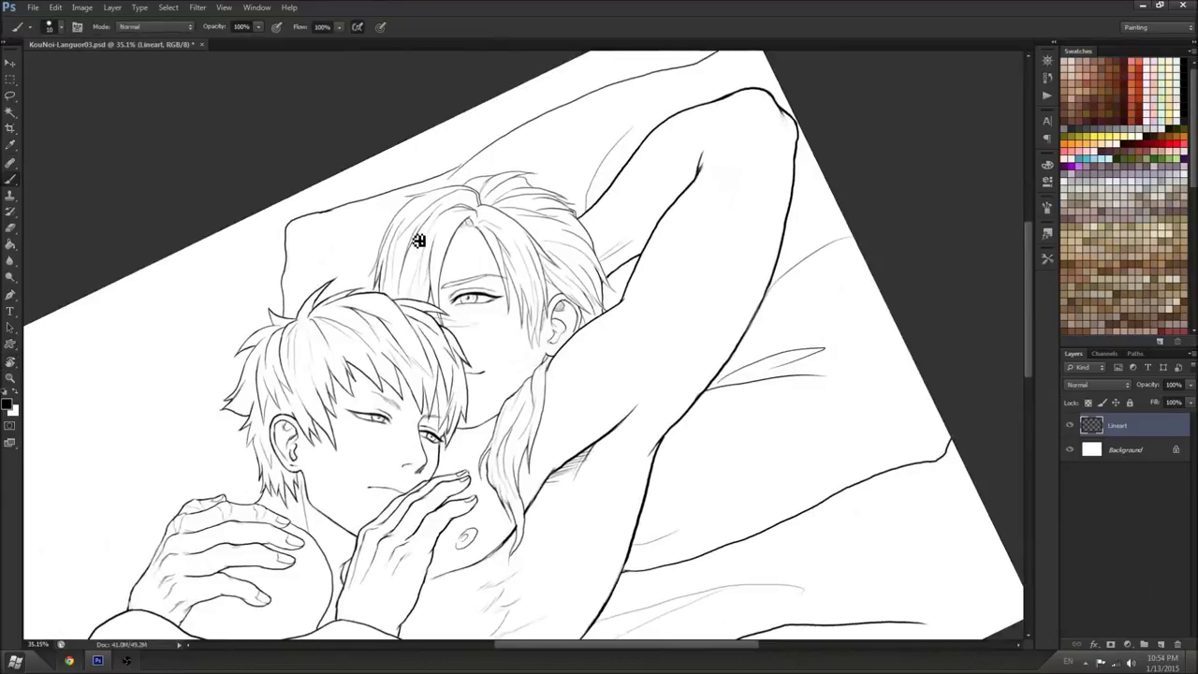
drag(420, 240, 416, 217)
scroll(417, 217, up, 3)
key(r)
drag(791, 307, 756, 186)
key(b)
key(e)
key(space)
mouse_move(346, 403)
mouse_down()
mouse_move(425, 297)
mouse_move(449, 359)
mouse_move(402, 309)
mouse_move(436, 316)
mouse_up()
right_click(433, 297)
click(431, 301)
key(b)
key(r)
key(e)
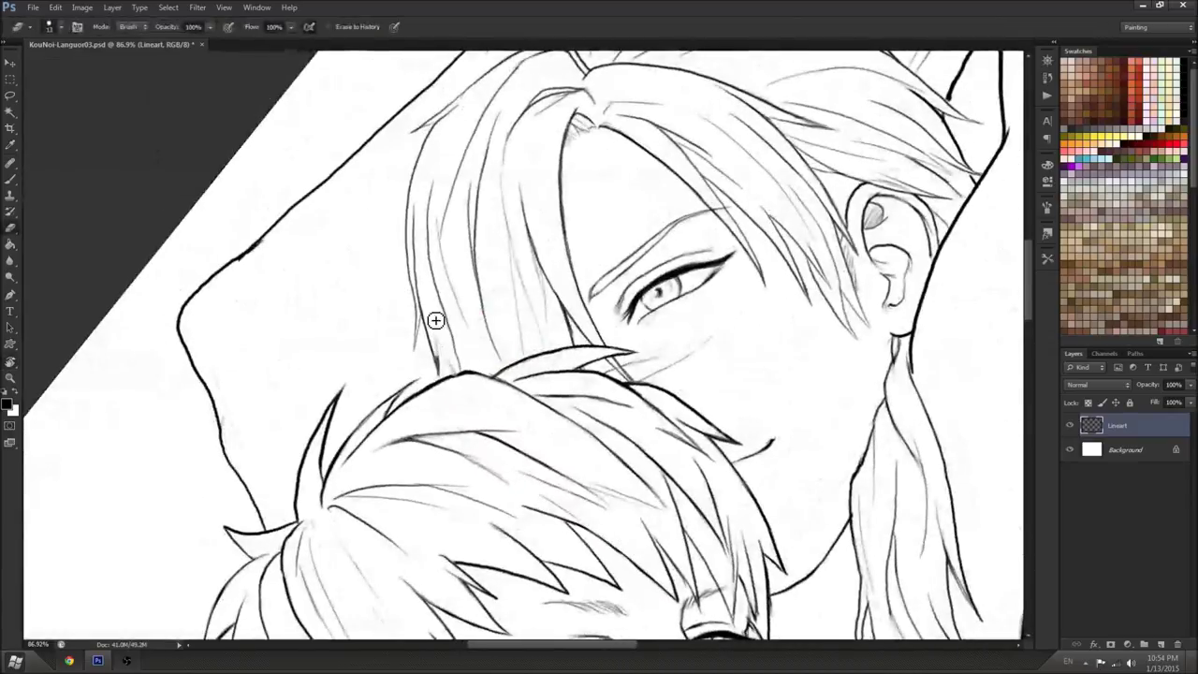
Re-ink the outer edge of the long-haired man's side hair with small pointed lock ends
key(b)
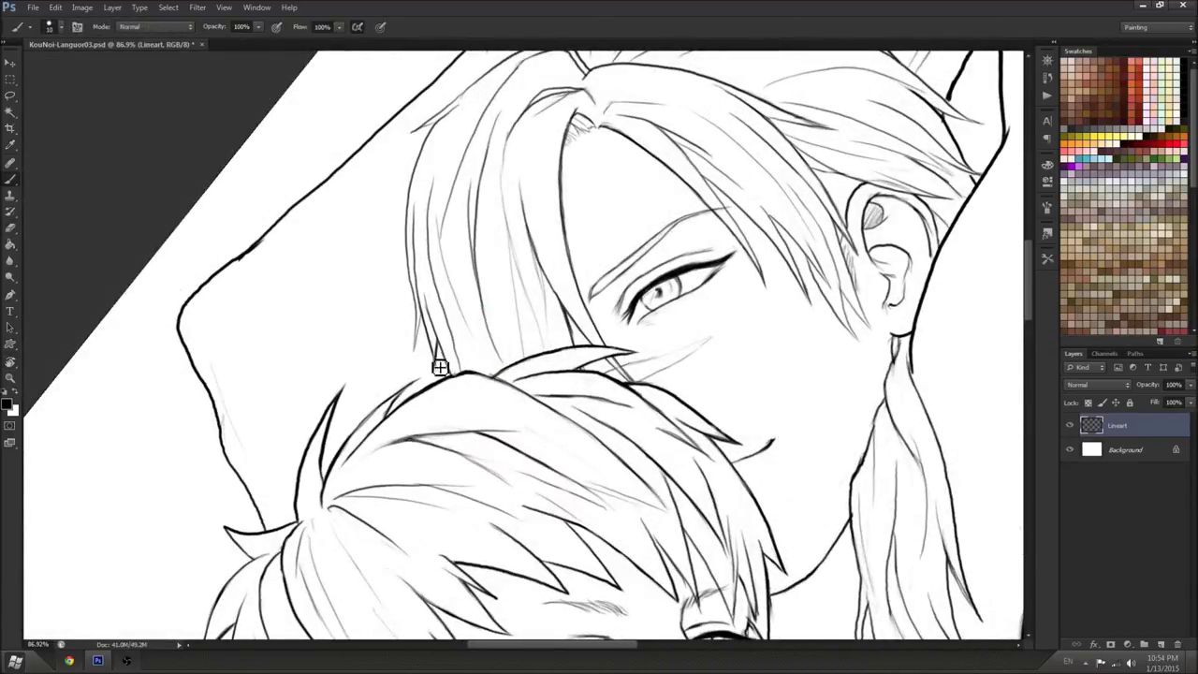
drag(434, 368, 436, 347)
mouse_move(423, 304)
mouse_down()
mouse_move(413, 360)
mouse_move(424, 338)
mouse_move(416, 357)
mouse_move(411, 235)
mouse_move(434, 141)
mouse_move(414, 242)
mouse_up()
key(e)
key(b)
key(e)
key(b)
drag(426, 157, 415, 212)
drag(426, 157, 411, 216)
Thicken the long-haired man's fringe contour from the small pointed lock up to the parting
key(r)
drag(432, 257, 398, 323)
drag(350, 257, 447, 374)
key(e)
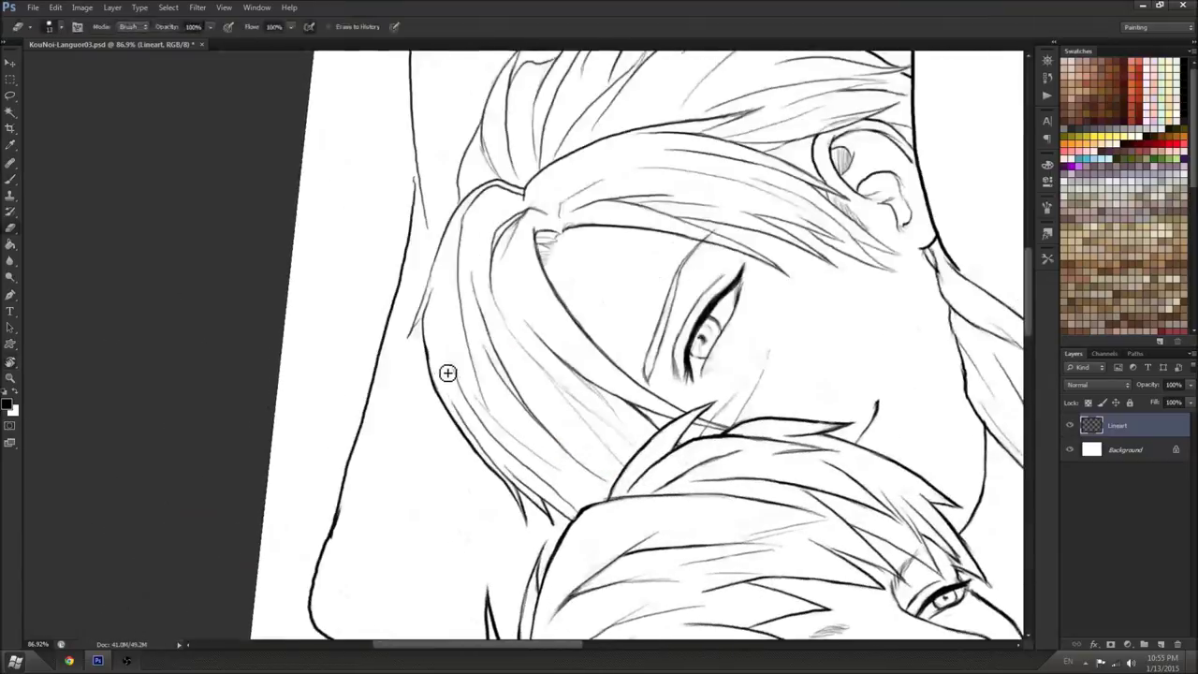
key(b)
mouse_move(436, 380)
mouse_down()
mouse_move(542, 158)
mouse_move(595, 143)
mouse_move(661, 373)
mouse_move(543, 317)
mouse_move(518, 402)
mouse_move(538, 368)
mouse_move(519, 394)
mouse_move(536, 394)
mouse_move(547, 326)
mouse_move(526, 390)
mouse_move(547, 295)
mouse_up()
key(e)
key(b)
key(ctrl+z)
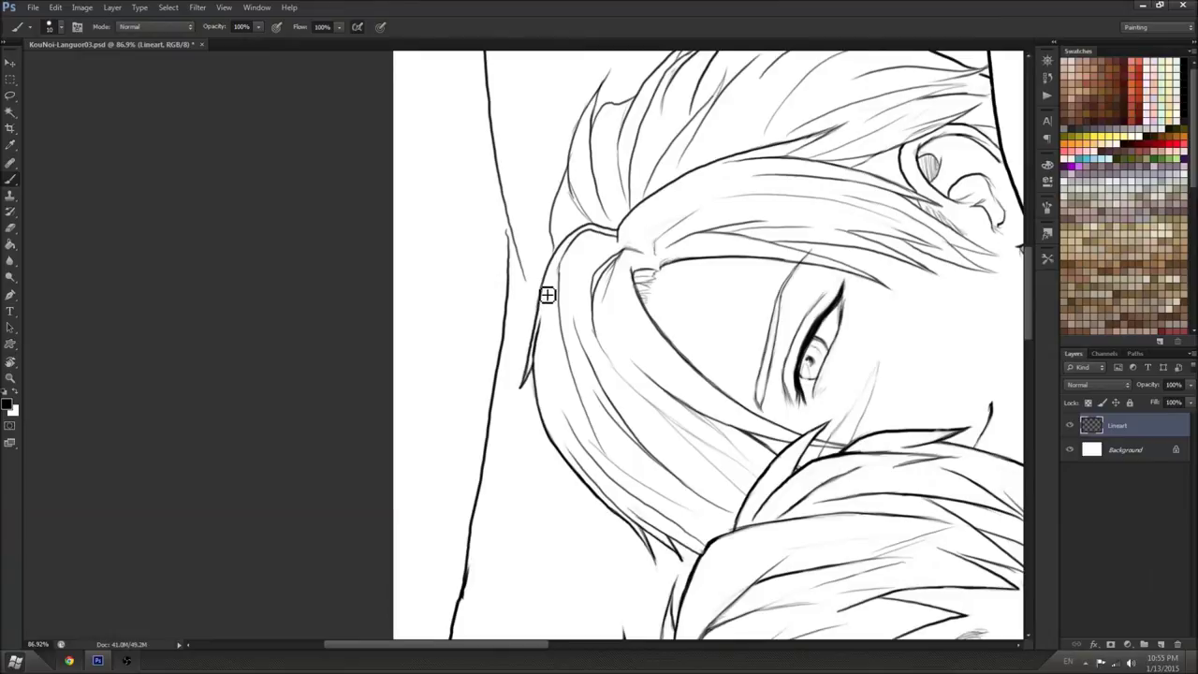
key(r)
mouse_move(561, 245)
mouse_down()
mouse_move(614, 234)
mouse_move(711, 347)
mouse_move(875, 202)
mouse_up()
key(e)
key(b)
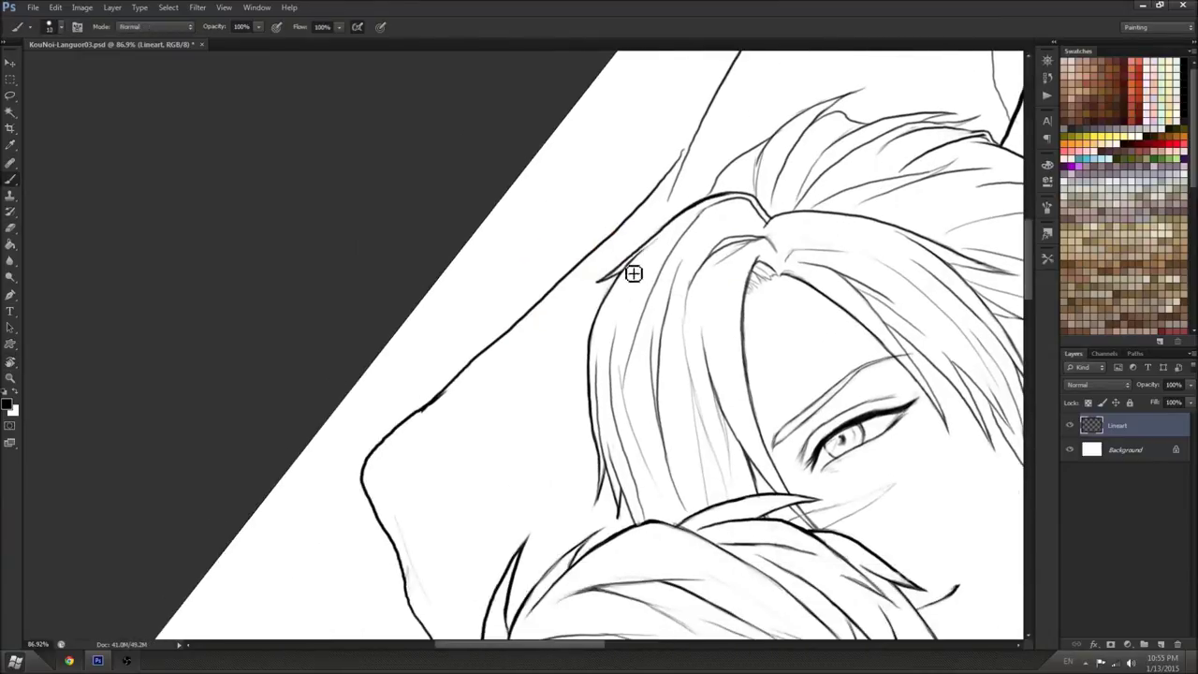
key(r)
drag(650, 257, 564, 271)
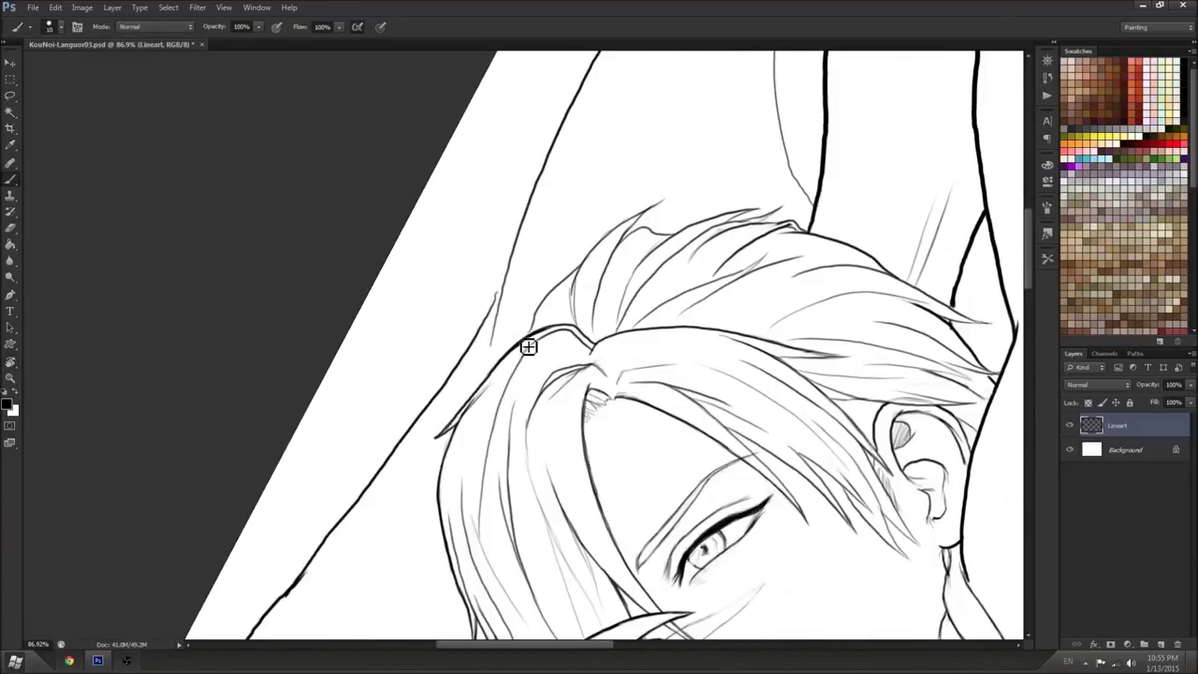
Re-ink the crown's outer contour with pointed tufts and clean up the overlapping strands
mouse_move(534, 339)
mouse_down()
mouse_move(587, 262)
mouse_move(665, 205)
mouse_up()
key(ctrl+z)
drag(583, 269, 660, 206)
key(ctrl+z)
key(e)
key(b)
drag(623, 247, 666, 202)
key(e)
key(b)
mouse_move(607, 249)
mouse_down()
mouse_move(658, 203)
mouse_move(609, 173)
mouse_move(663, 117)
mouse_up()
key(r)
key(b)
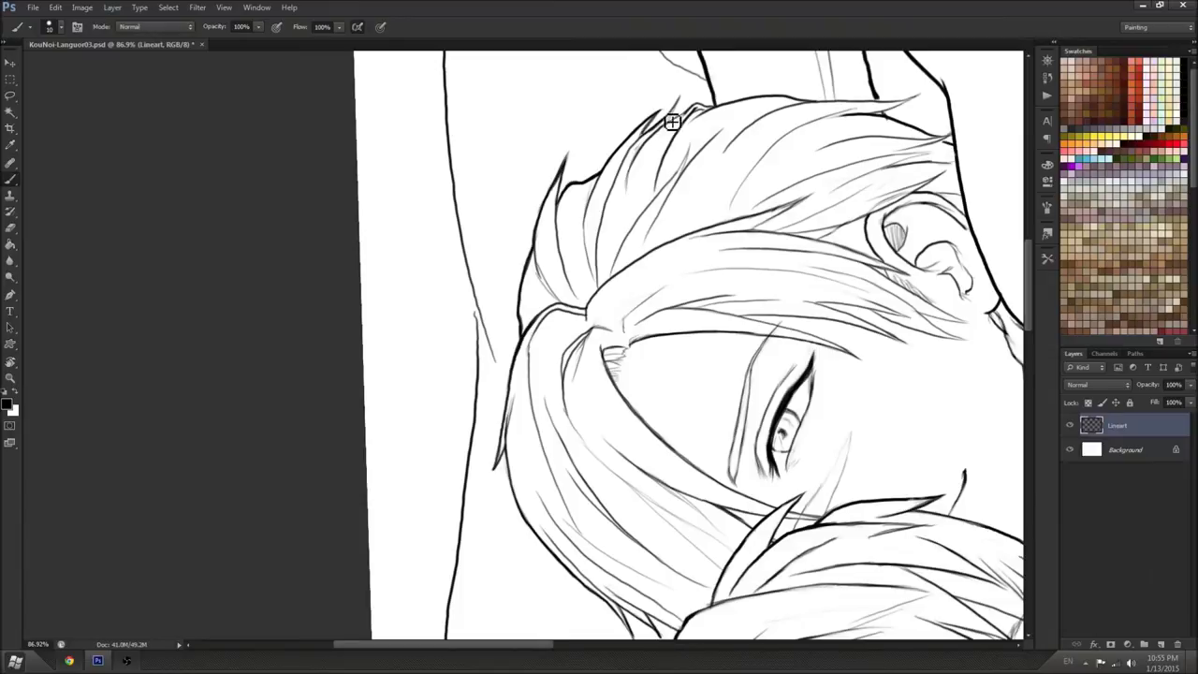
key(e)
drag(668, 133, 627, 204)
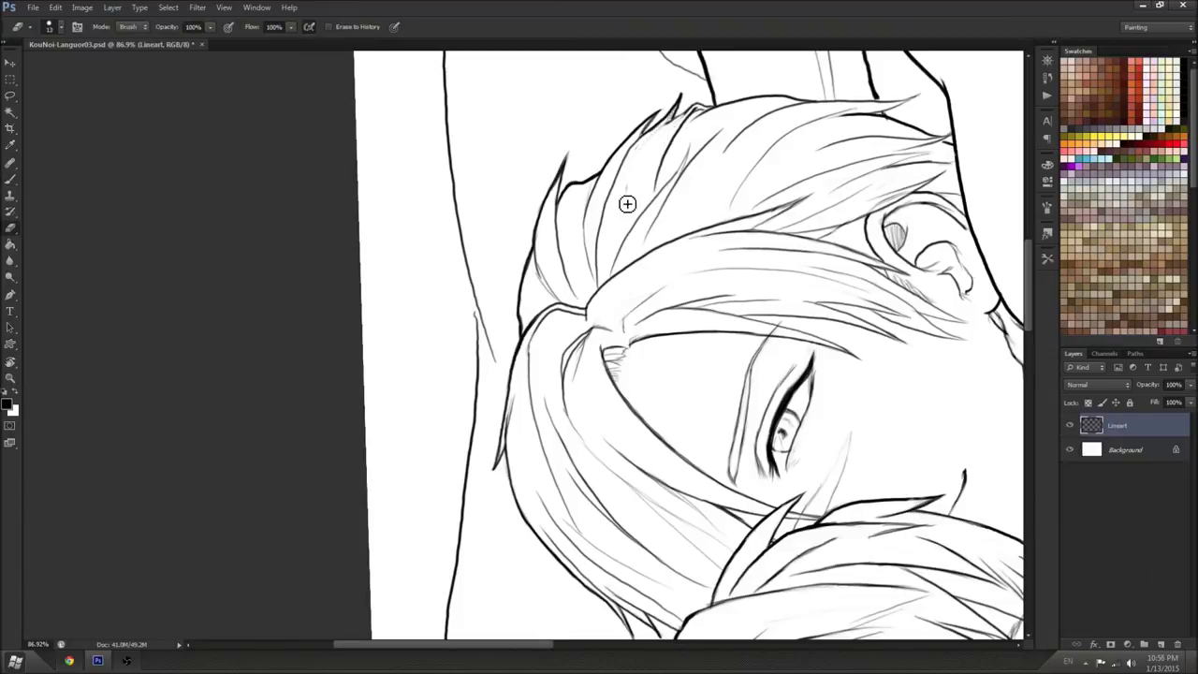
key(b)
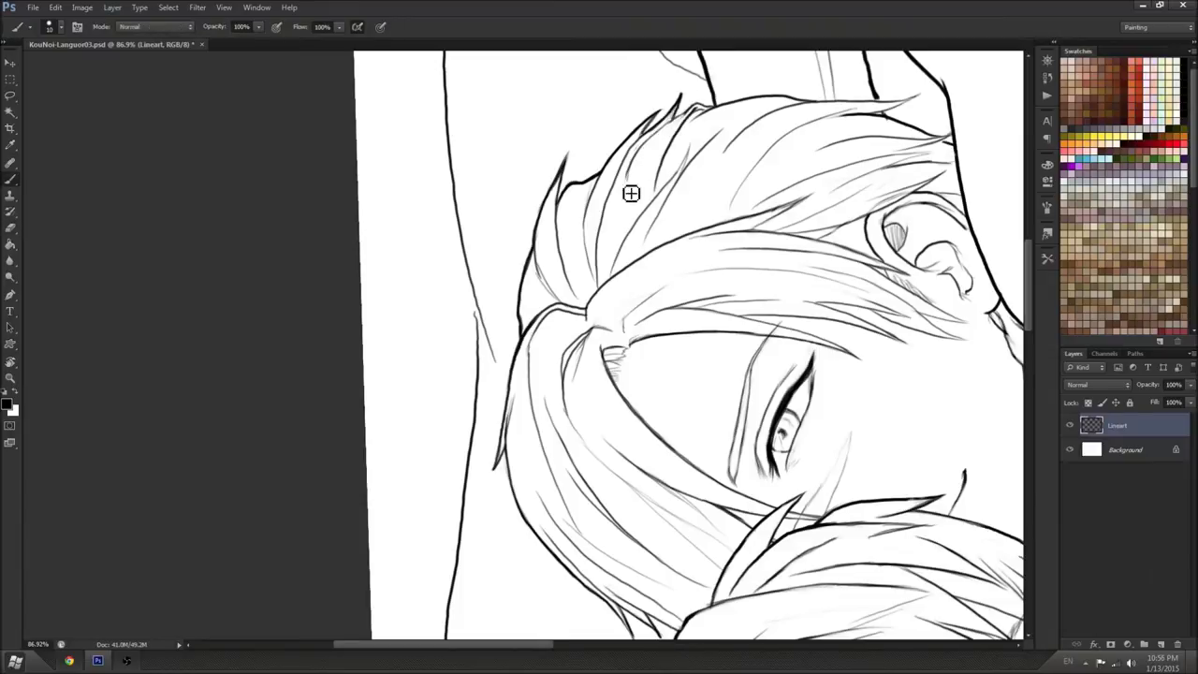
Re-ink the back-of-head hair contour down to its pointed lock at the raised arm and tidy the lock ends
key(r)
mouse_move(668, 201)
mouse_down()
mouse_move(687, 365)
mouse_move(491, 238)
mouse_up()
drag(786, 241, 719, 231)
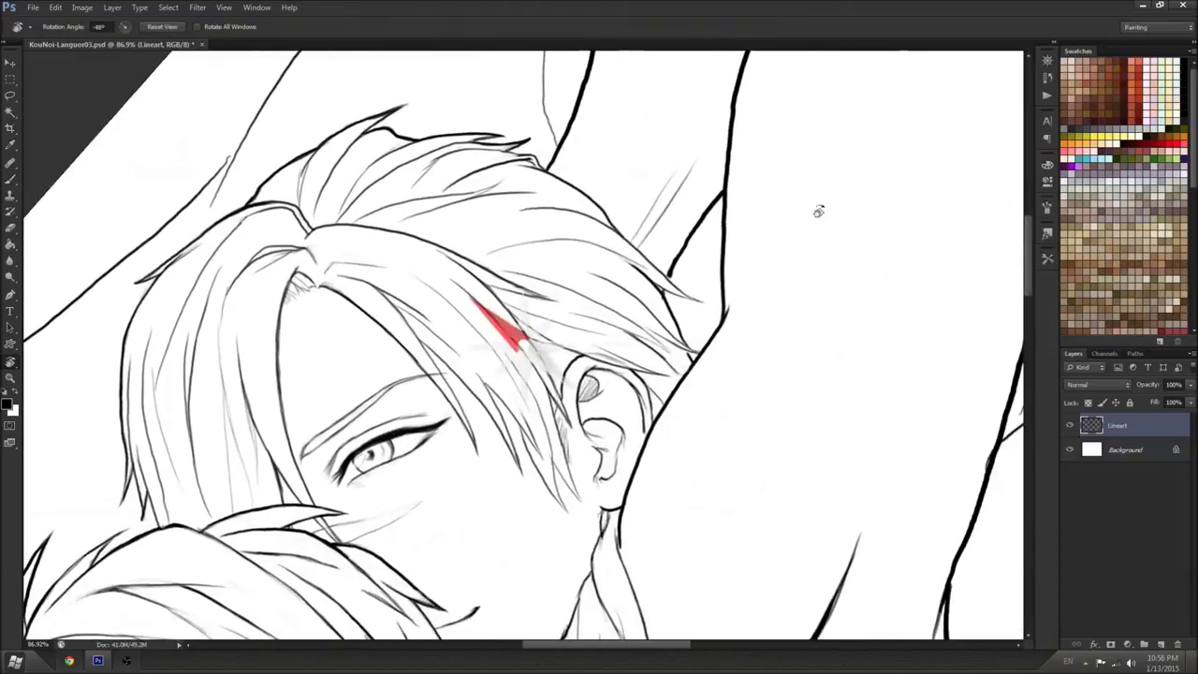
drag(818, 212, 823, 403)
drag(681, 347, 616, 260)
key(b)
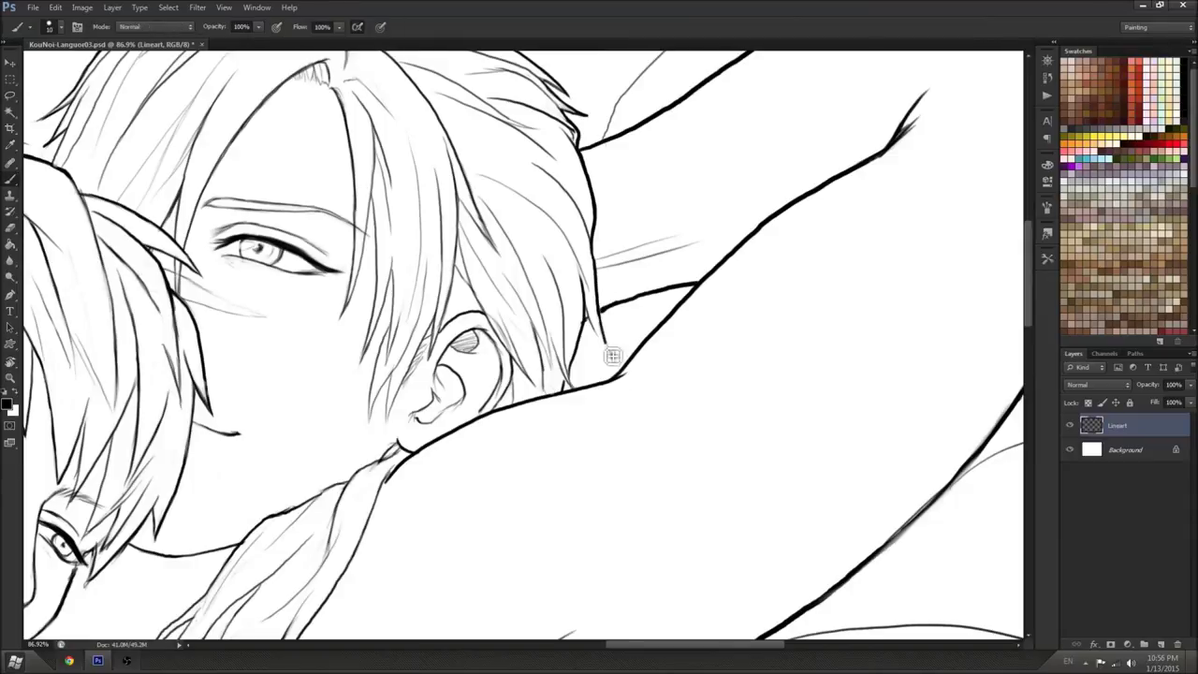
key(e)
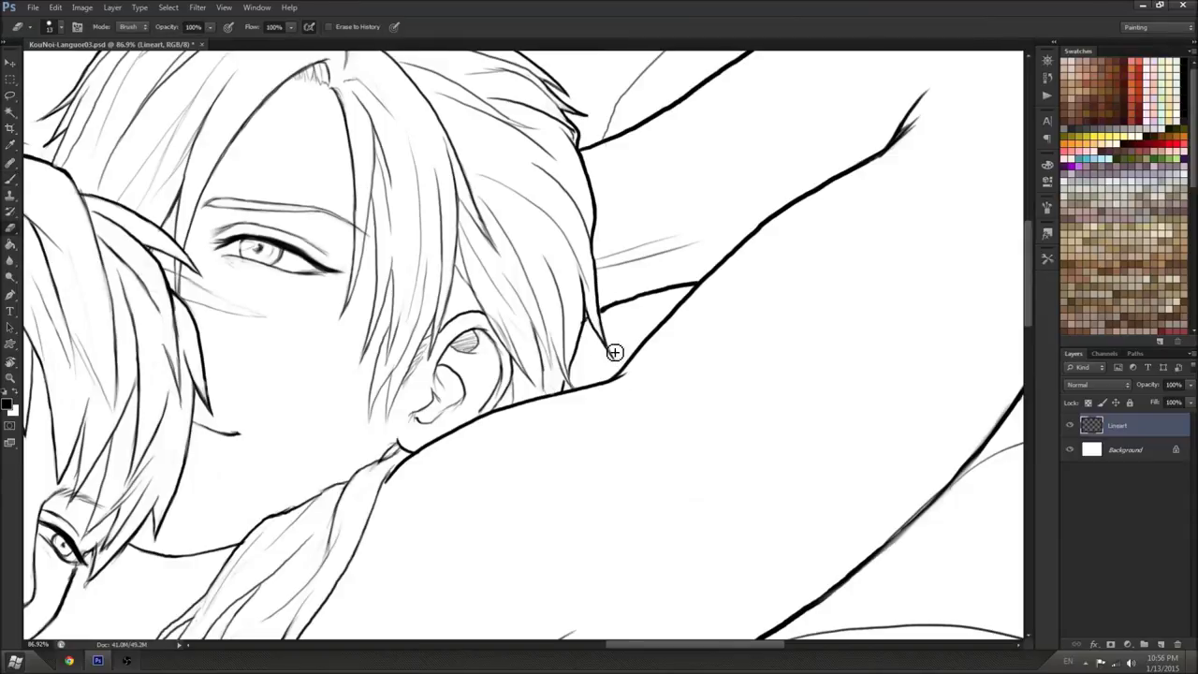
key(b)
key(e)
drag(577, 376, 572, 382)
key(b)
Clean up and re-ink the start of the long hair strand below the ear
key(r)
mouse_move(520, 466)
mouse_down()
mouse_move(594, 444)
mouse_move(735, 223)
mouse_up()
key(b)
key(e)
key(b)
mouse_move(630, 294)
mouse_down()
mouse_move(611, 325)
mouse_move(612, 358)
mouse_up()
key(e)
key(b)
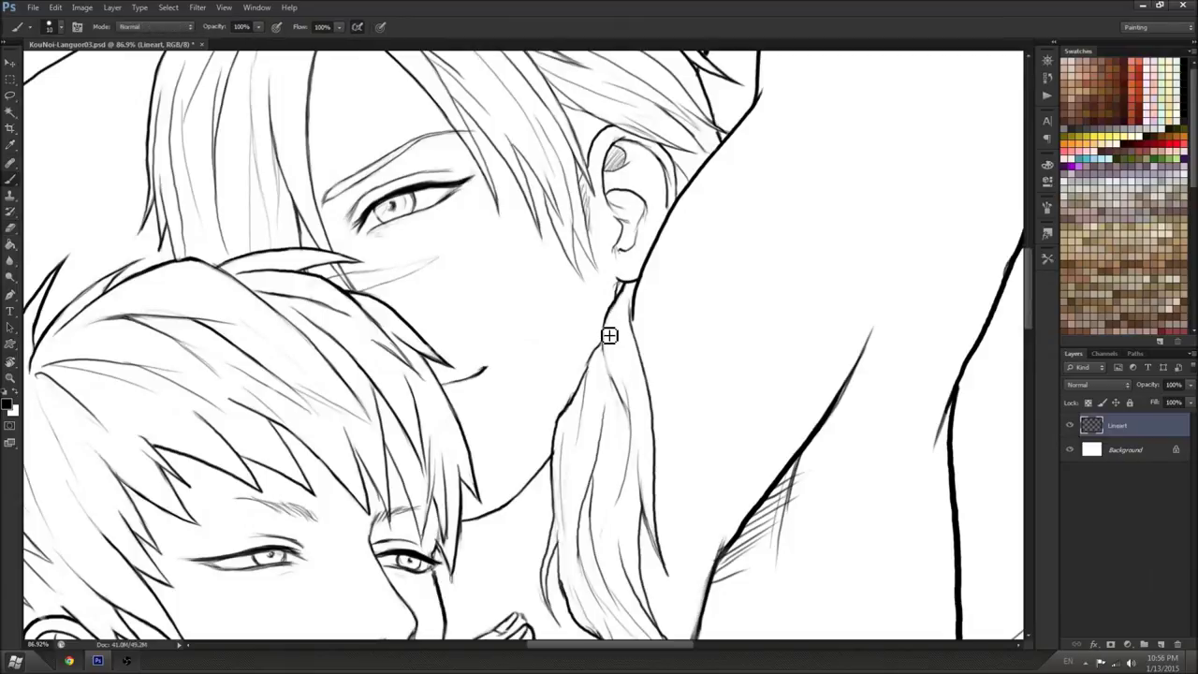
Ink the fringe locks hanging in front of the long-haired man's ear
key(r)
drag(672, 223, 736, 291)
key(b)
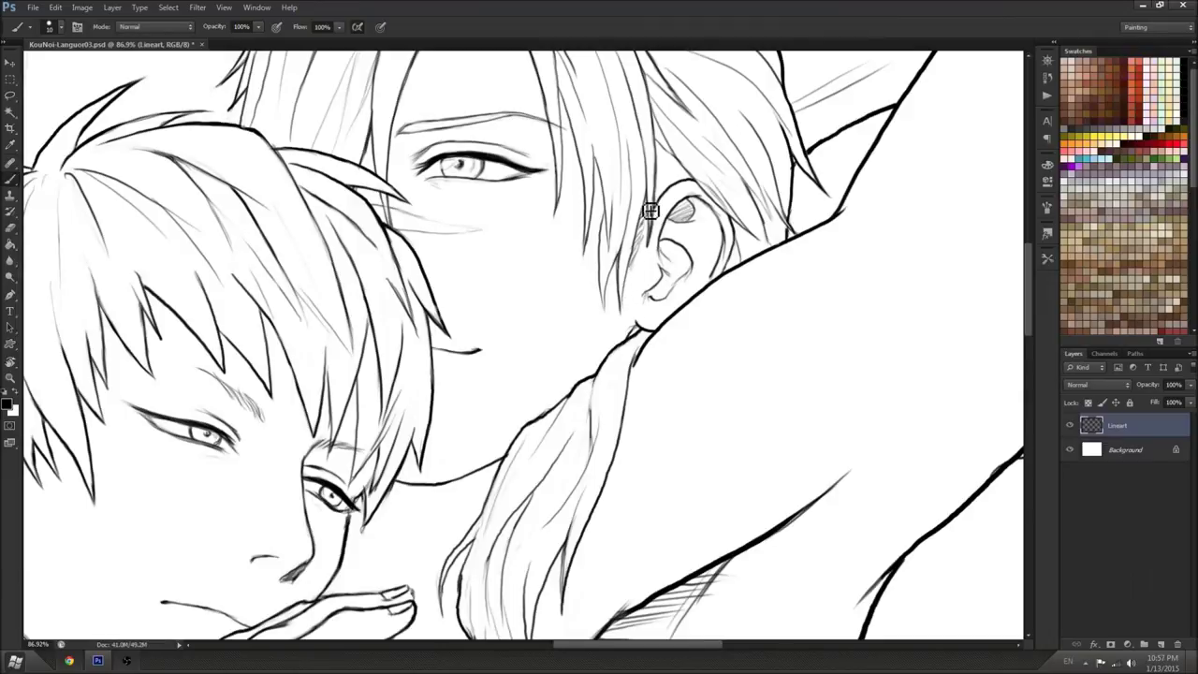
drag(647, 217, 626, 324)
mouse_move(625, 260)
mouse_down()
mouse_move(609, 304)
mouse_move(617, 318)
mouse_up()
Re-ink the long-haired man's pointed fringe locks beside the eye and the hair edge running up the forehead
scroll(686, 309, down, 6)
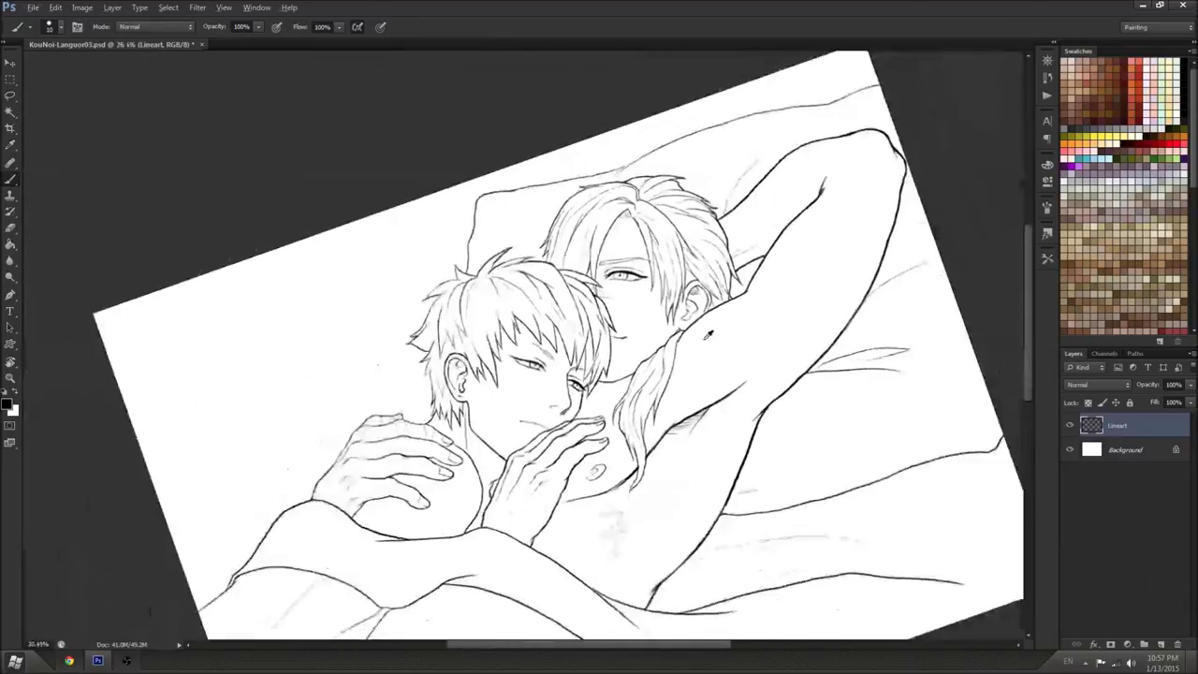
scroll(649, 302, up, 6)
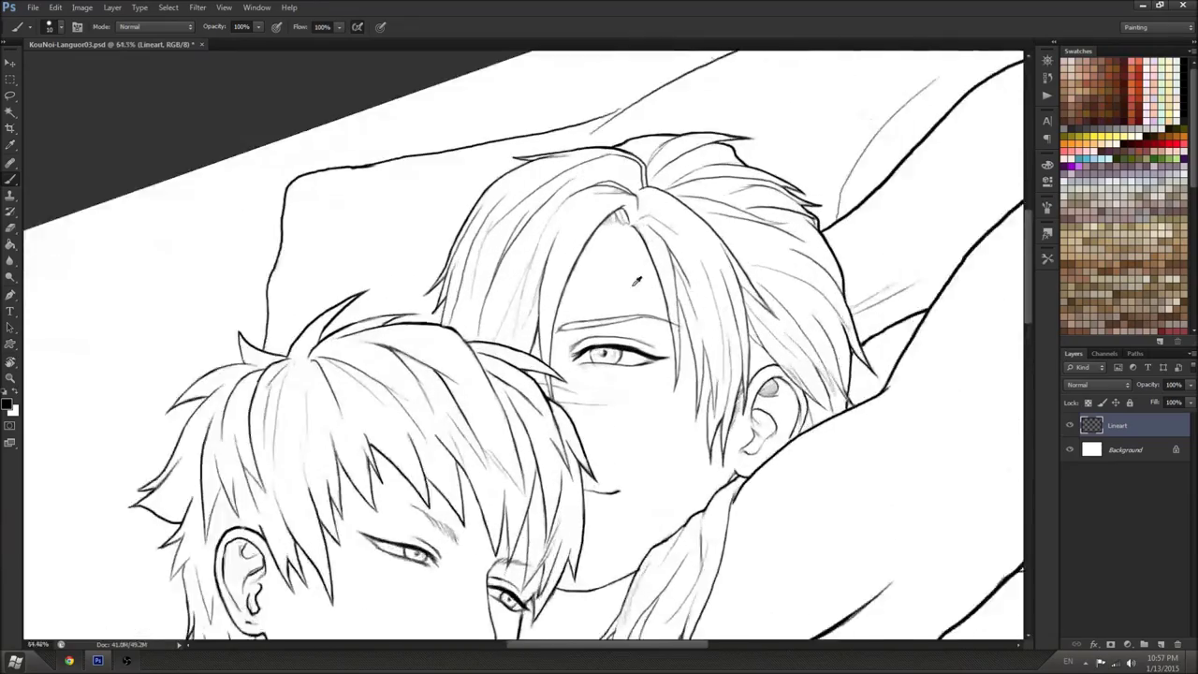
key(r)
mouse_move(822, 309)
mouse_down()
mouse_move(717, 117)
mouse_move(317, 230)
mouse_move(543, 245)
mouse_move(576, 177)
mouse_move(530, 257)
mouse_up()
key(b)
key(ctrl+z)
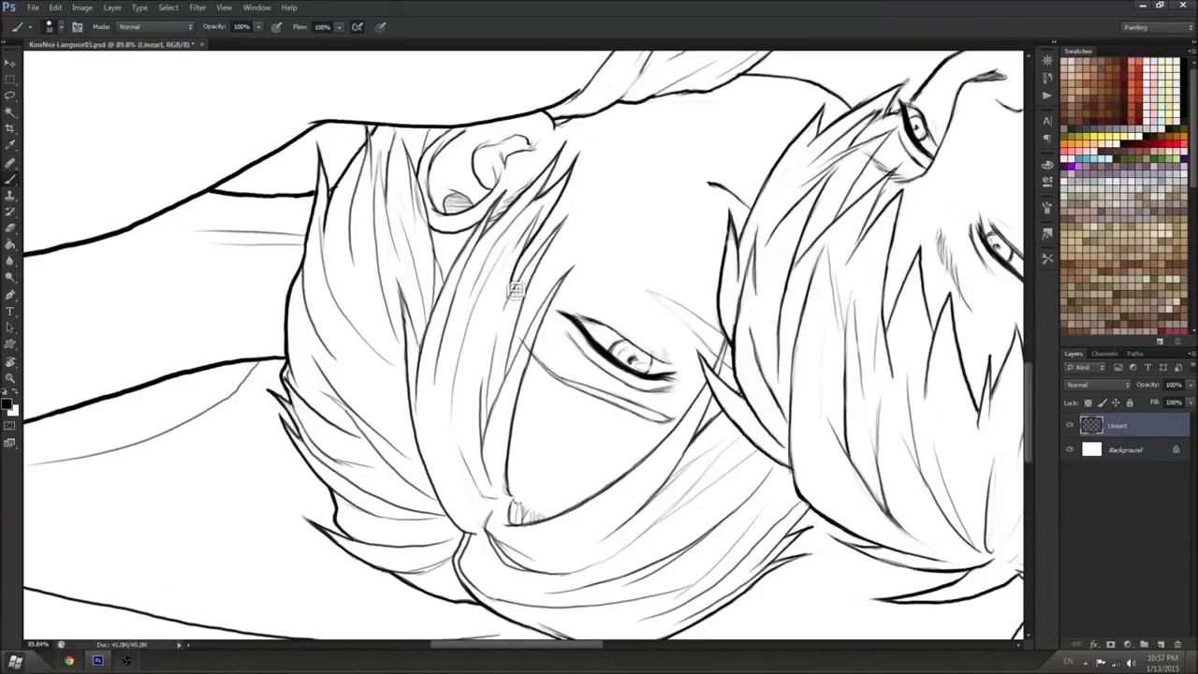
mouse_move(514, 299)
mouse_down()
mouse_move(572, 218)
mouse_move(508, 372)
mouse_move(568, 284)
mouse_move(545, 321)
mouse_up()
key(e)
key(b)
key(ctrl+z)
mouse_move(574, 265)
mouse_down()
mouse_move(536, 363)
mouse_move(514, 479)
mouse_up()
key(e)
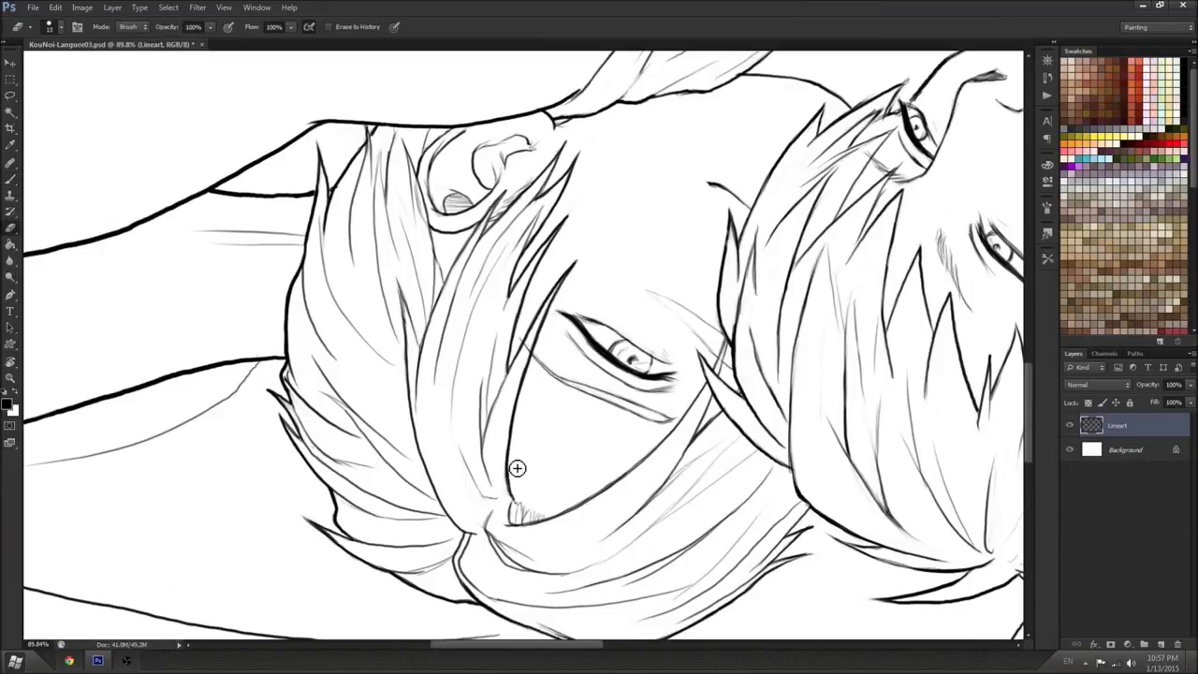
key(b)
Erase the rough fringe lock tip beside the short-haired man's far eye
key(r)
drag(669, 351, 326, 551)
drag(446, 481, 592, 119)
drag(634, 412, 684, 216)
key(e)
key(b)
key(e)
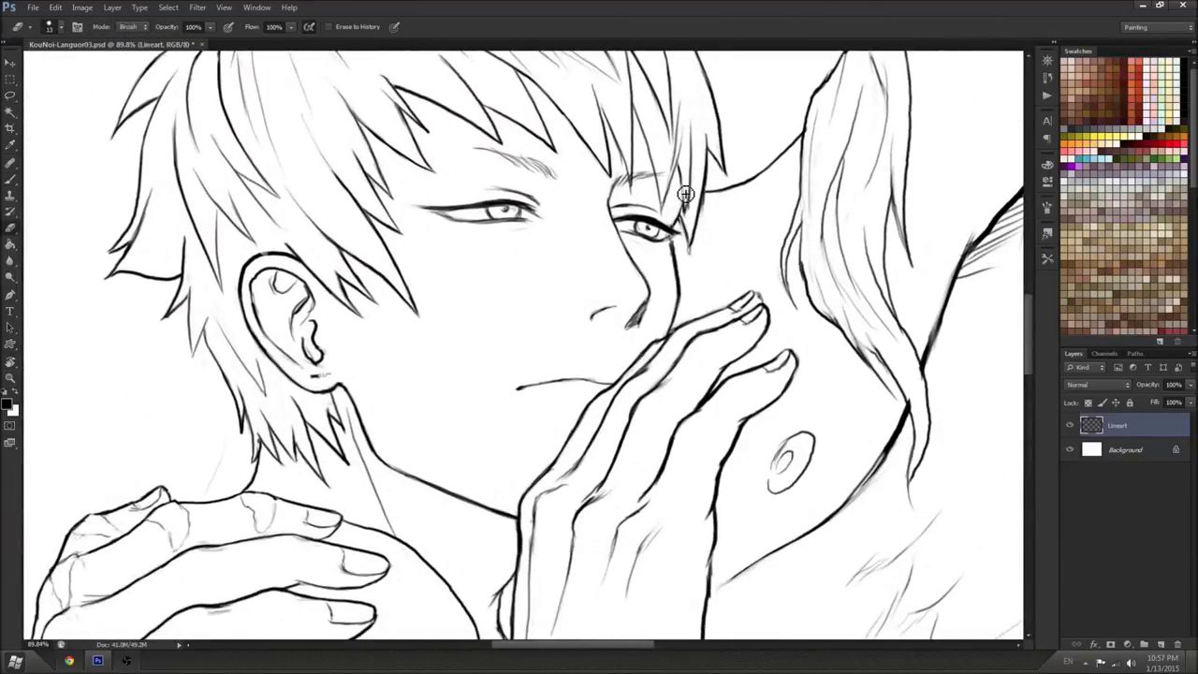
key(b)
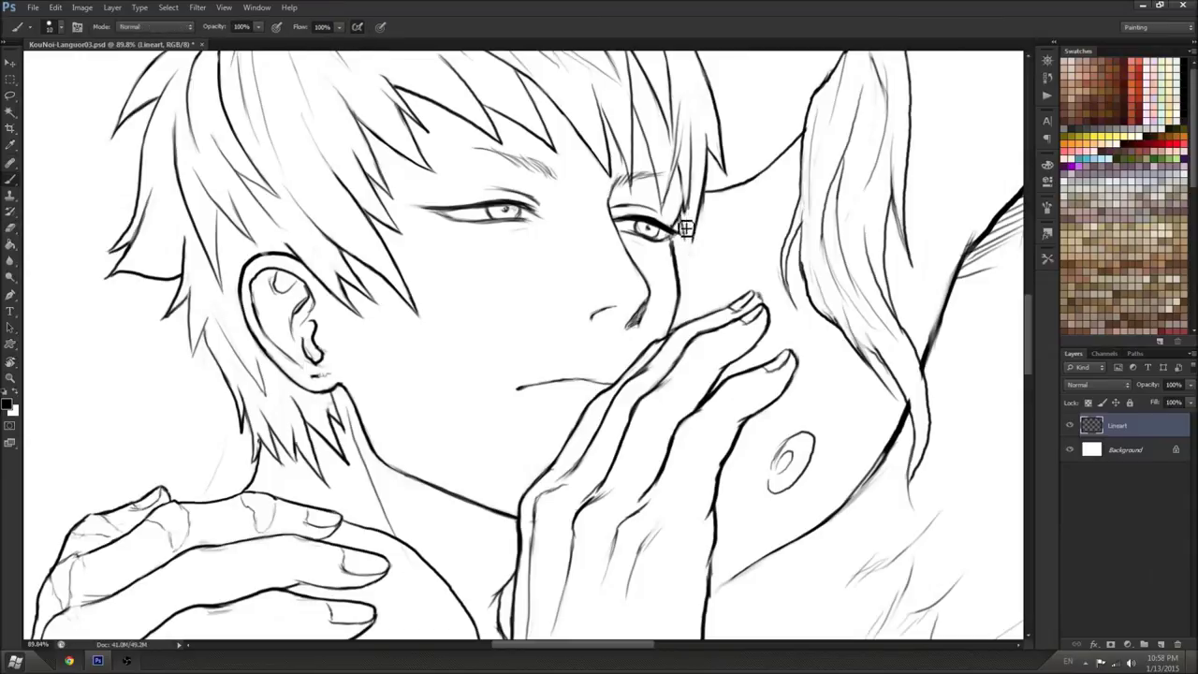
key(e)
Re-ink the pointed fringe locks over the short-haired man's far eye and tidy their tips
key(b)
mouse_move(681, 213)
mouse_down()
mouse_move(687, 243)
mouse_move(696, 150)
mouse_move(786, 257)
mouse_move(704, 331)
mouse_up()
key(e)
key(b)
key(ctrl+z)
key(r)
key(e)
drag(628, 319, 676, 252)
key(b)
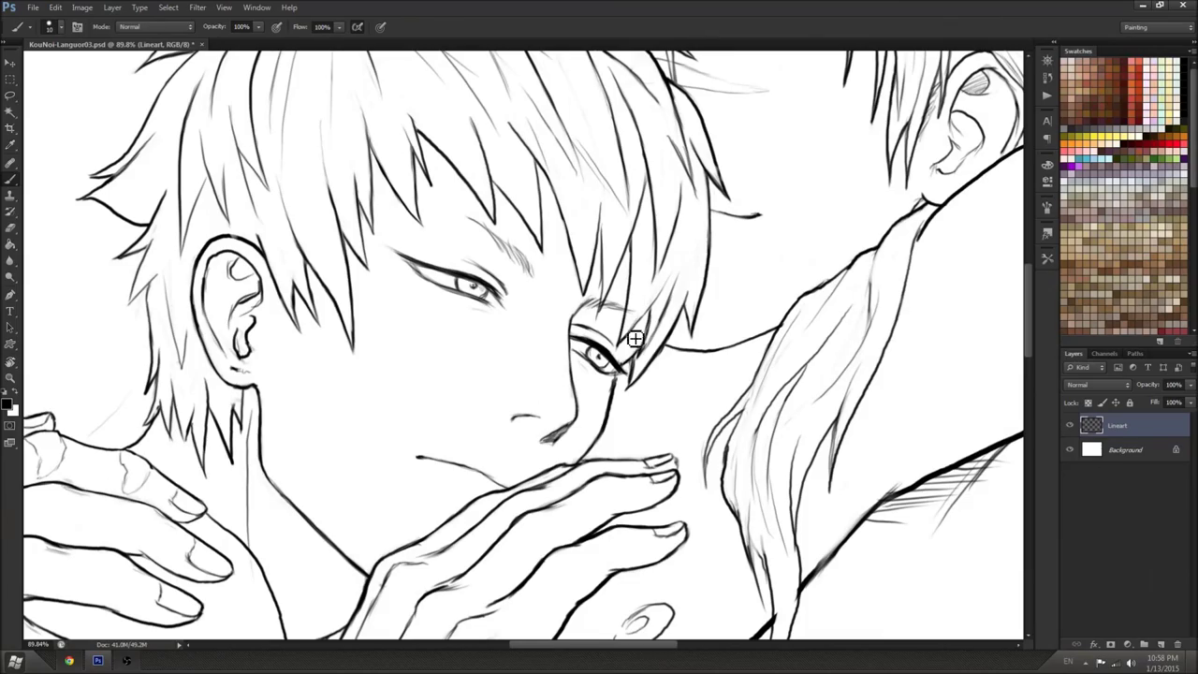
key(e)
Strengthen the short-haired man's outer fringe contour and tufts where they overlap the other man's face
key(r)
mouse_move(665, 312)
mouse_down()
mouse_move(713, 195)
mouse_move(639, 198)
mouse_move(725, 276)
mouse_up()
drag(726, 276, 692, 380)
key(b)
drag(521, 302, 524, 368)
key(r)
drag(606, 440, 568, 346)
key(e)
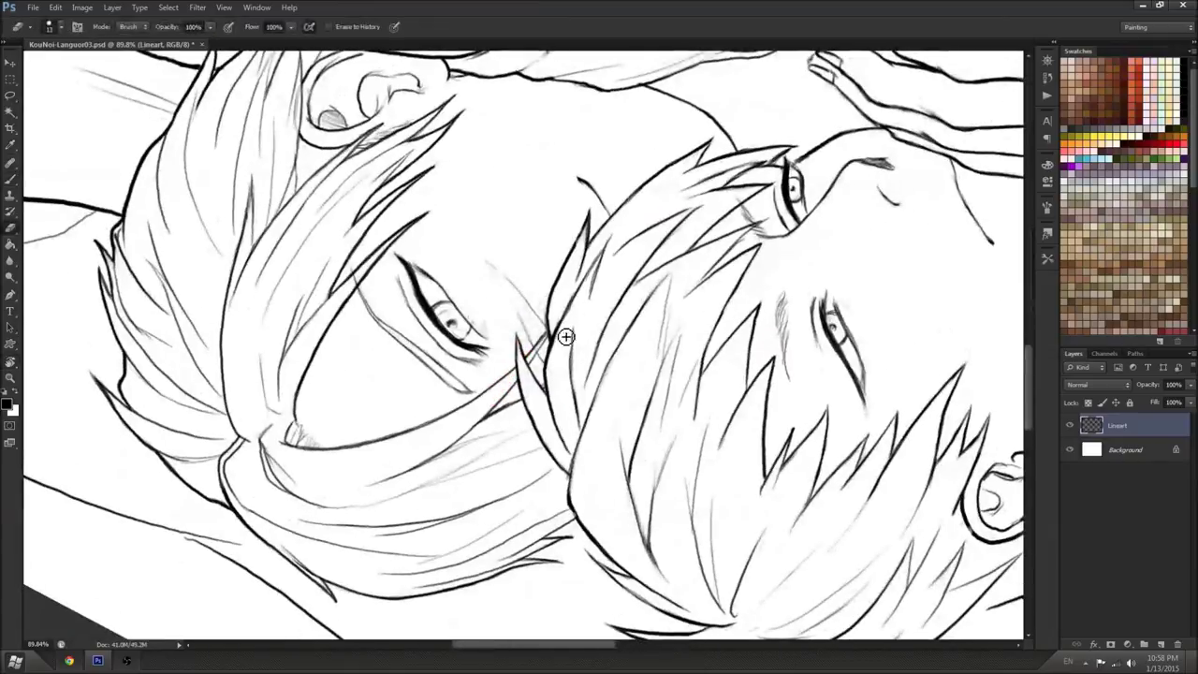
key(r)
drag(558, 350, 531, 321)
key(b)
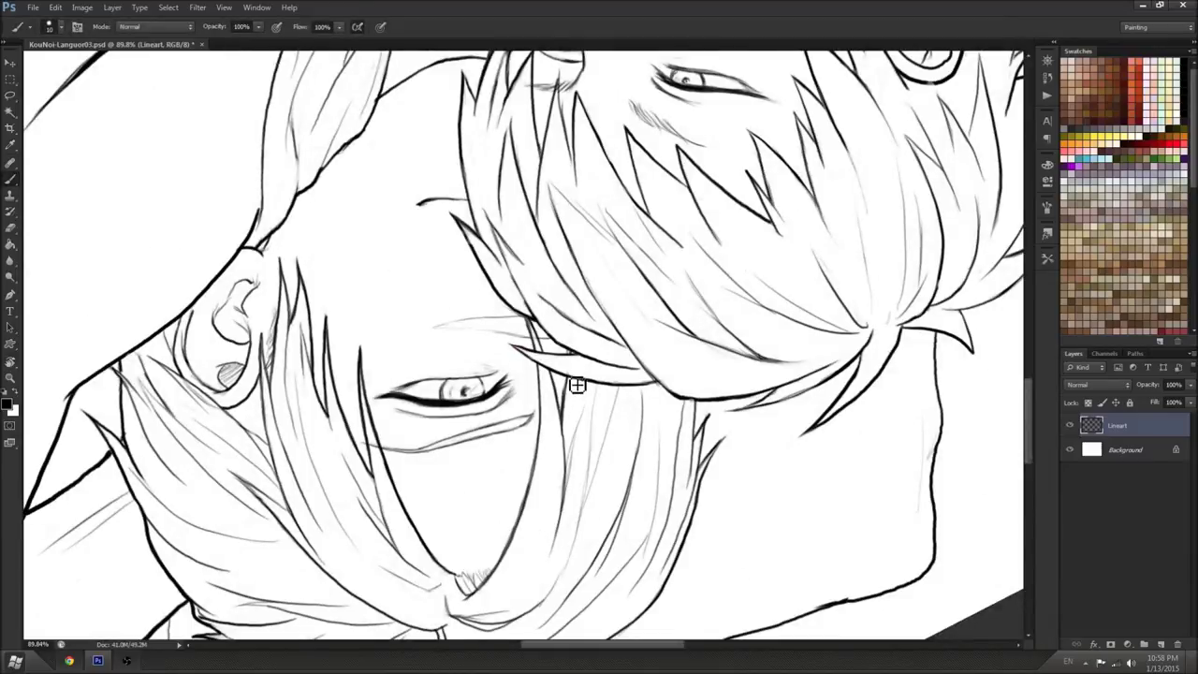
Darken the long-haired man's fringe strands and hairline on the far side of the forehead, behind the short-haired man's tuft
key(r)
mouse_move(569, 397)
mouse_down()
mouse_move(505, 382)
mouse_move(519, 336)
mouse_up()
key(e)
key(r)
key(b)
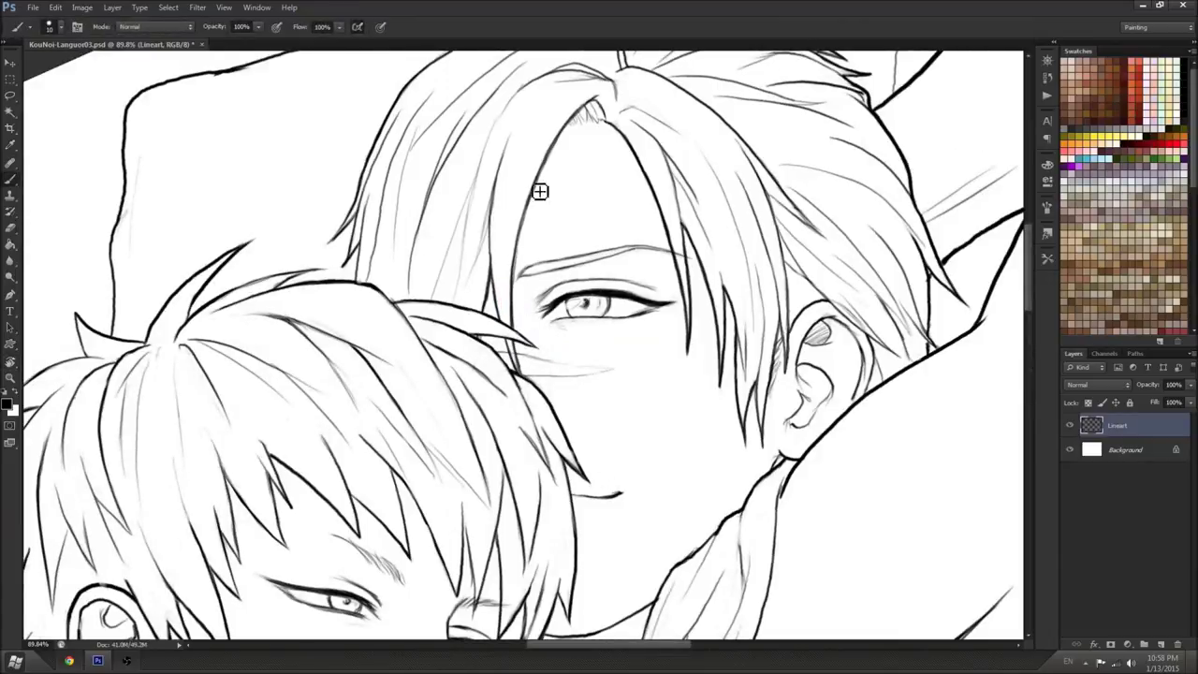
key(e)
key(b)
drag(588, 304, 478, 238)
key(r)
drag(696, 491, 553, 203)
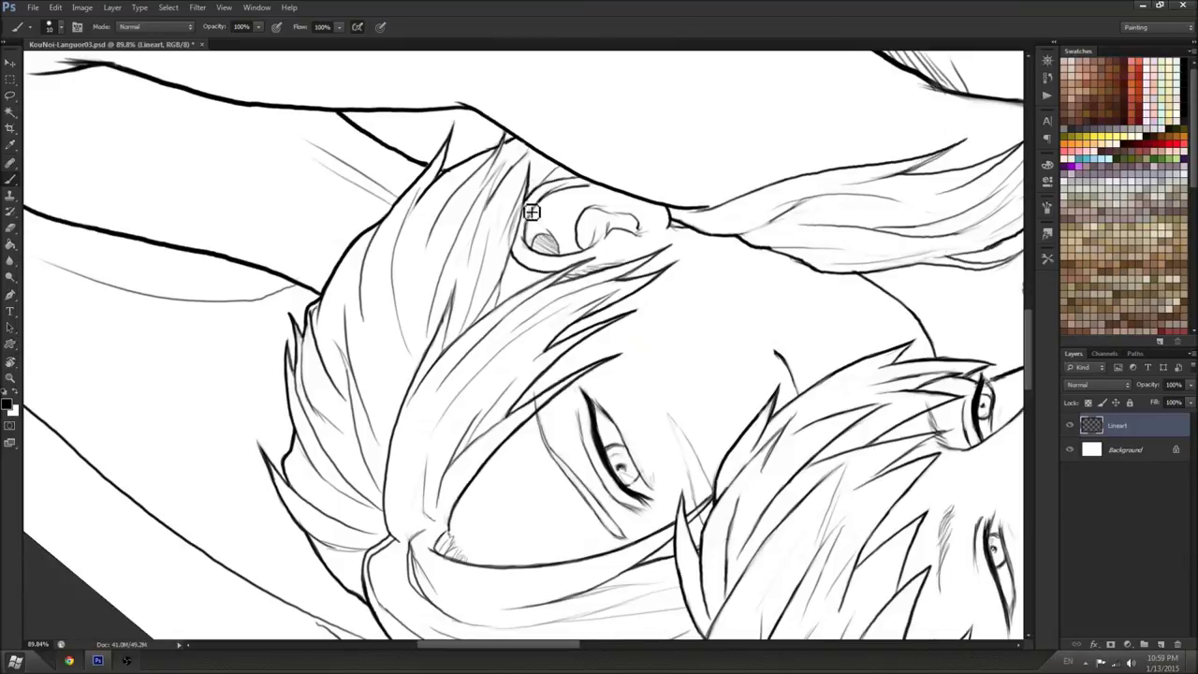
Clean up and re-ink the long-haired man's side fringe contour from the ear toward the parting, including the lock behind it
key(e)
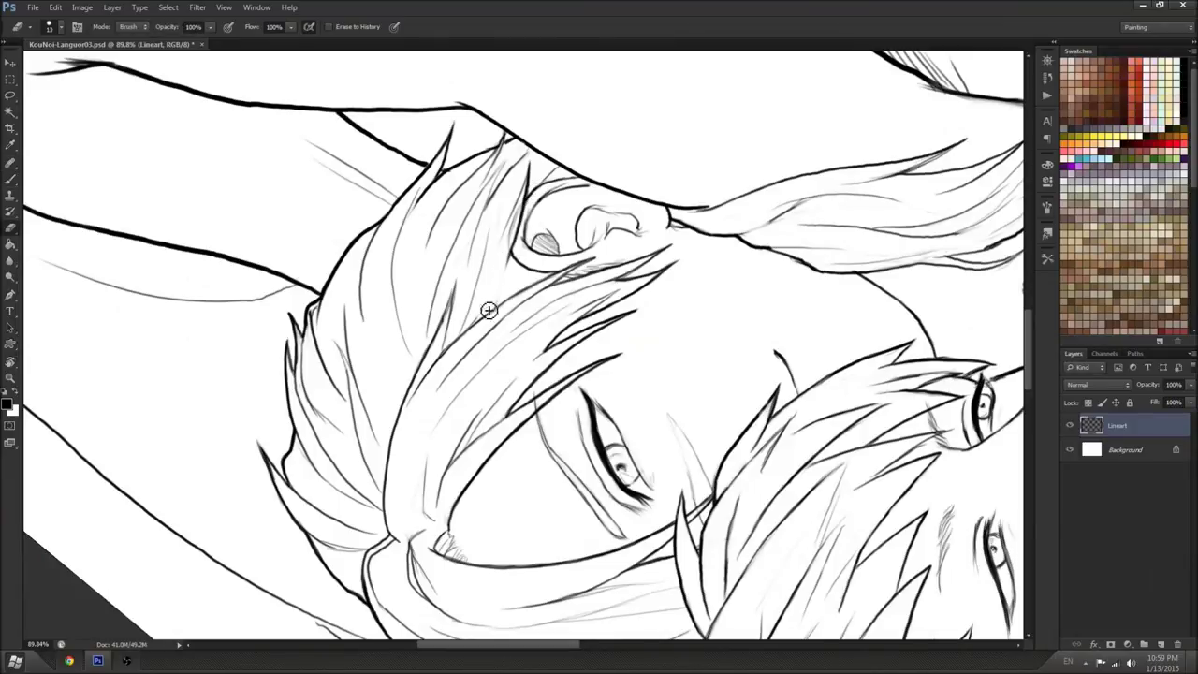
key(r)
drag(503, 303, 485, 329)
key(b)
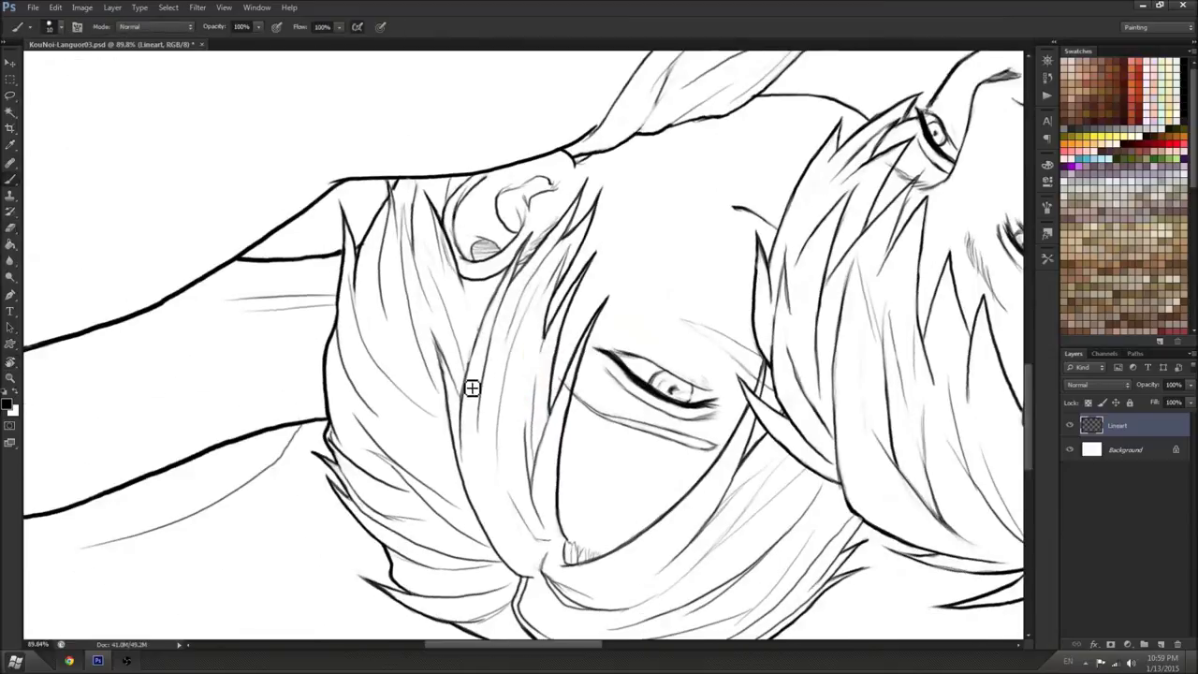
mouse_move(468, 395)
mouse_down()
mouse_move(519, 265)
mouse_move(538, 281)
mouse_move(524, 299)
mouse_move(510, 271)
mouse_move(506, 323)
mouse_move(441, 366)
mouse_up()
key(r)
key(b)
key(r)
key(e)
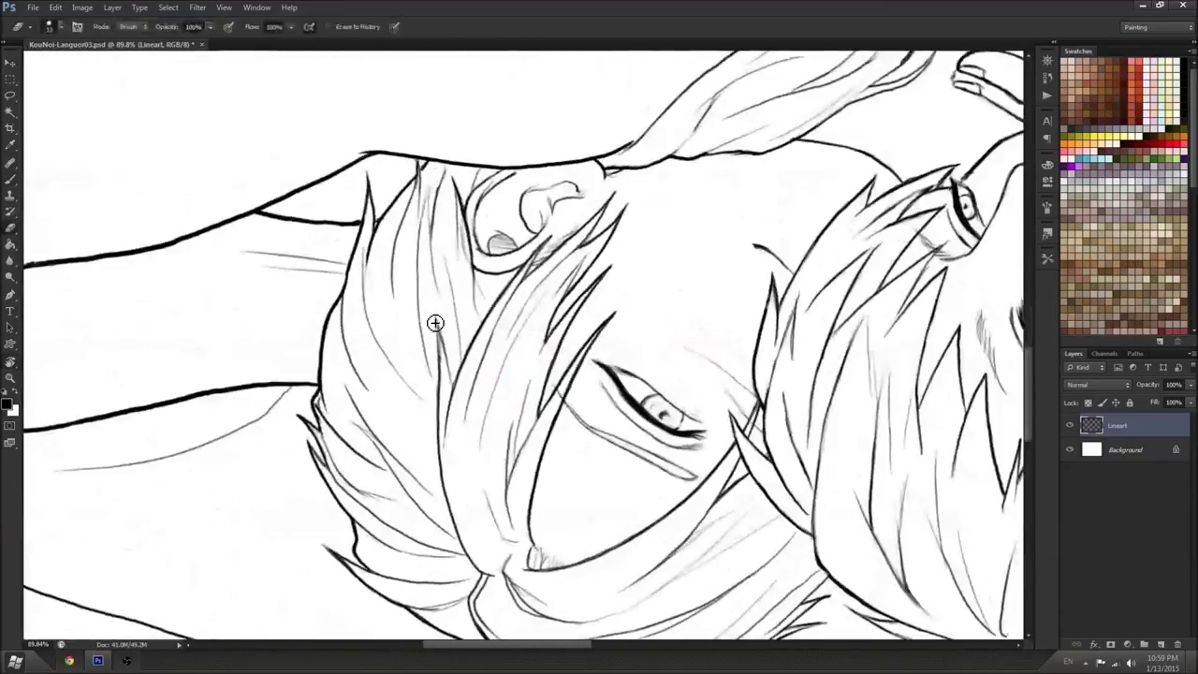
key(b)
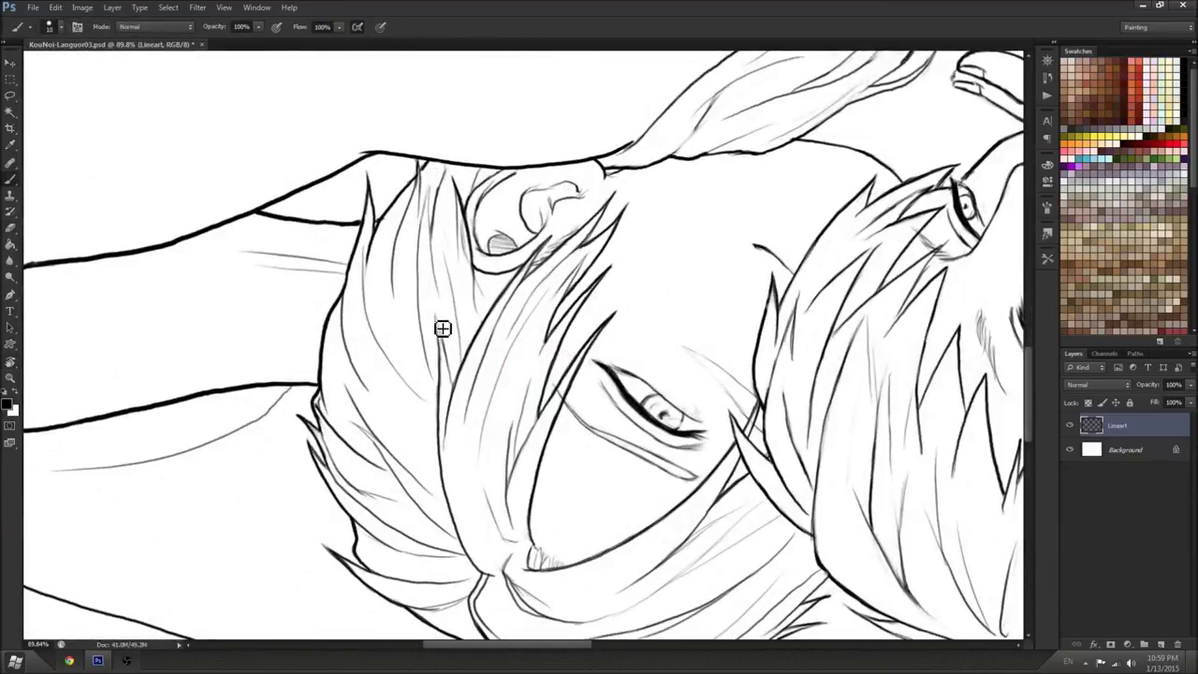
Thicken the short-haired man's crown contour where it overlaps the long-haired man's hair
key(r)
mouse_move(441, 374)
mouse_down()
mouse_move(516, 417)
mouse_move(749, 267)
mouse_up()
drag(465, 185, 500, 299)
key(e)
key(b)
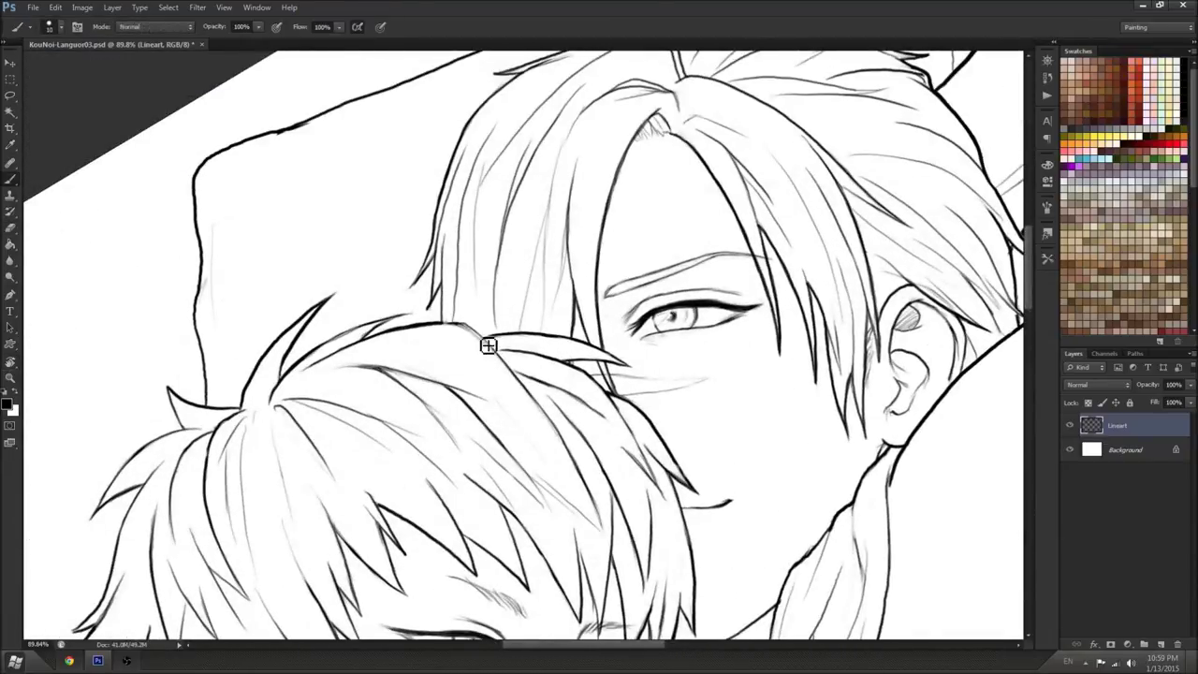
key(r)
mouse_move(519, 376)
mouse_down()
mouse_move(508, 347)
mouse_move(561, 233)
mouse_up()
key(b)
key(e)
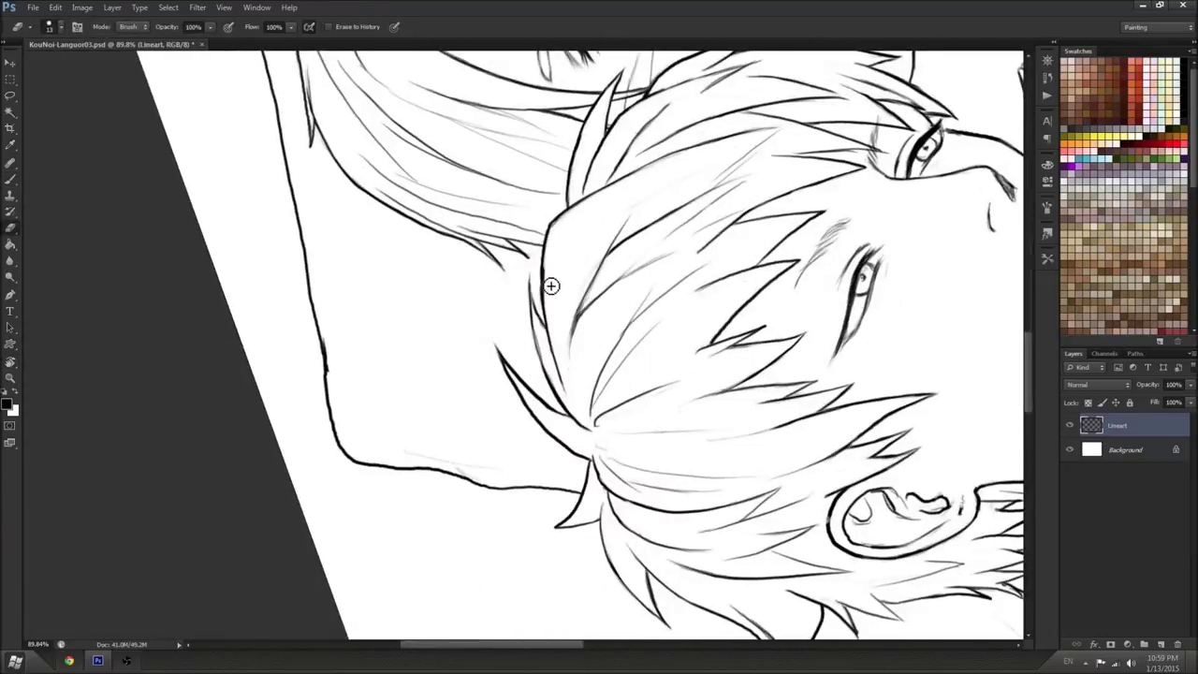
key(b)
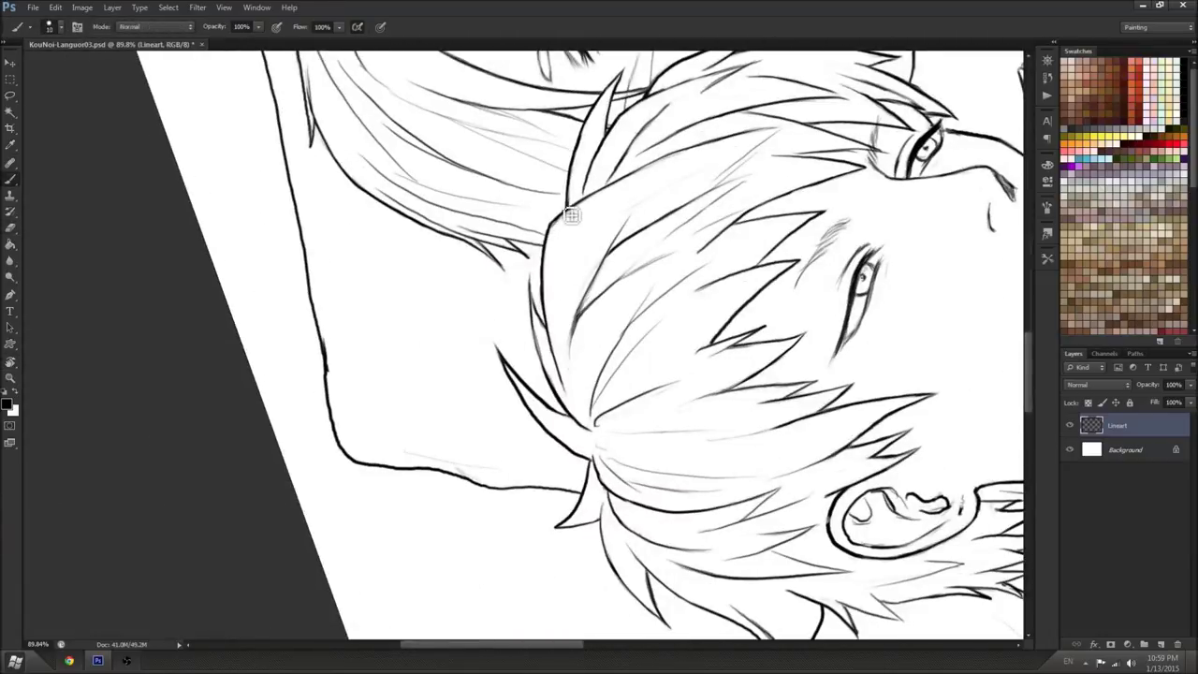
Ink the long-haired man's outer hair ends down to the short-haired man's crown and clean up where they meet
key(r)
drag(547, 251, 508, 321)
key(e)
key(b)
key(space)
mouse_move(721, 297)
mouse_down()
mouse_move(634, 171)
mouse_move(687, 219)
mouse_up()
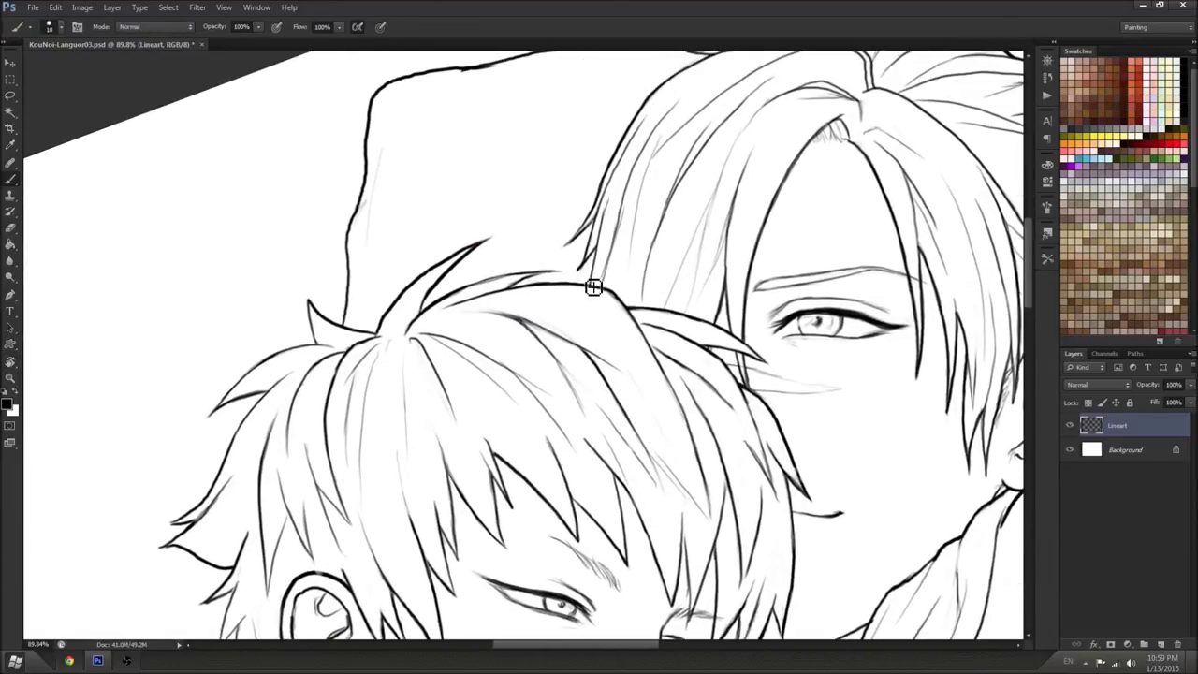
drag(596, 251, 589, 284)
key(e)
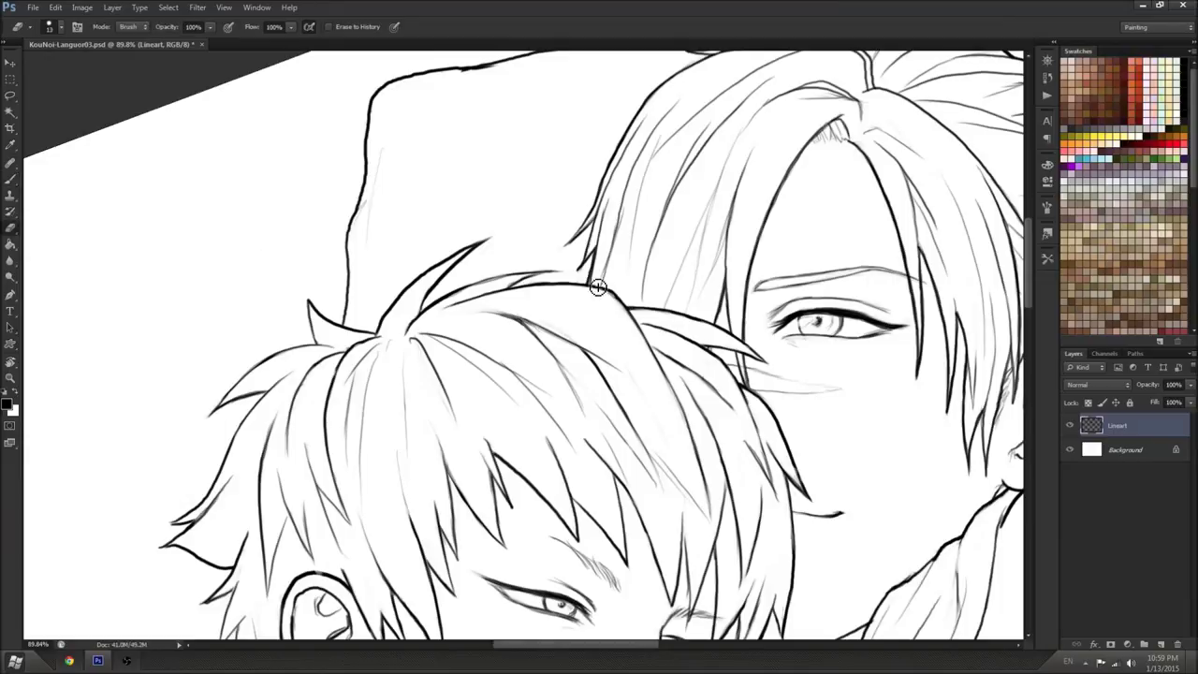
key(b)
key(e)
key(b)
drag(594, 223, 576, 241)
drag(604, 314, 778, 240)
Re-ink the thin overlapping strand along the top of the short-haired man's crown and tidy its edge
key(r)
drag(783, 247, 575, 229)
key(b)
mouse_move(519, 285)
mouse_down()
mouse_move(587, 176)
mouse_move(556, 230)
mouse_up()
key(e)
key(b)
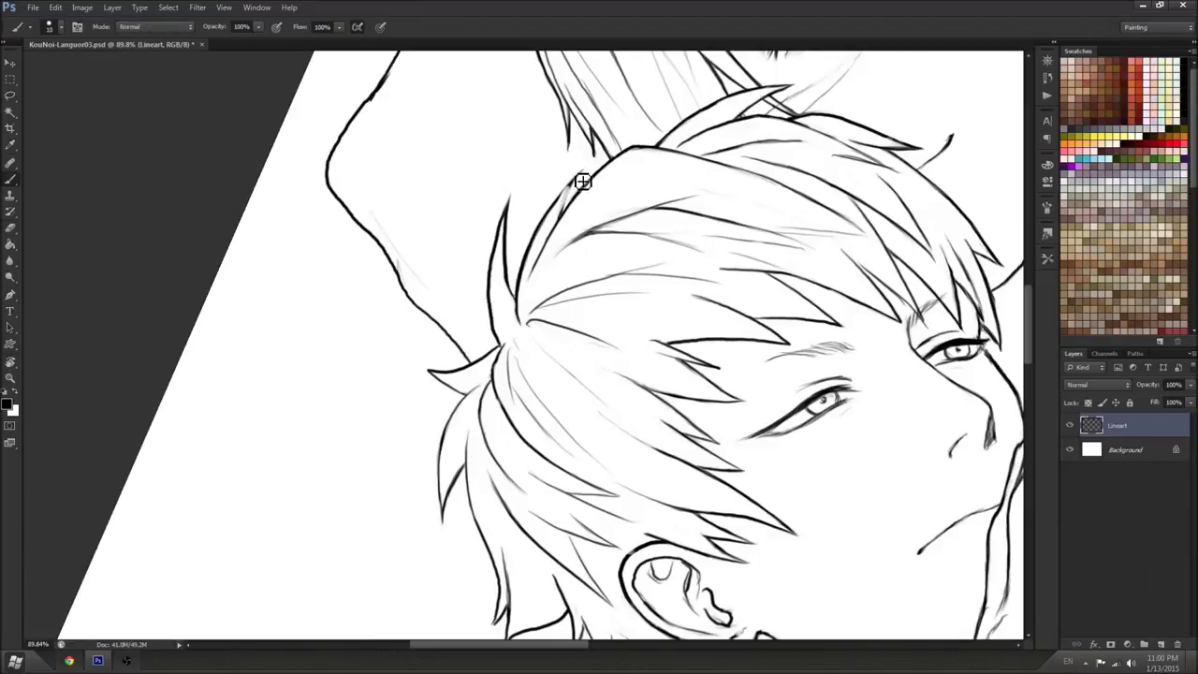
key(e)
key(b)
Ink the small pointed hair tufts behind the short-haired man's ear, below the back-of-head lock
key(r)
mouse_move(575, 193)
mouse_down()
mouse_move(599, 167)
mouse_move(703, 302)
mouse_move(780, 100)
mouse_move(794, 220)
mouse_up()
mouse_move(697, 522)
mouse_down()
mouse_move(935, 347)
mouse_move(781, 79)
mouse_up()
key(e)
mouse_move(524, 280)
mouse_down()
mouse_move(516, 243)
mouse_move(517, 293)
mouse_up()
key(r)
drag(512, 241, 626, 282)
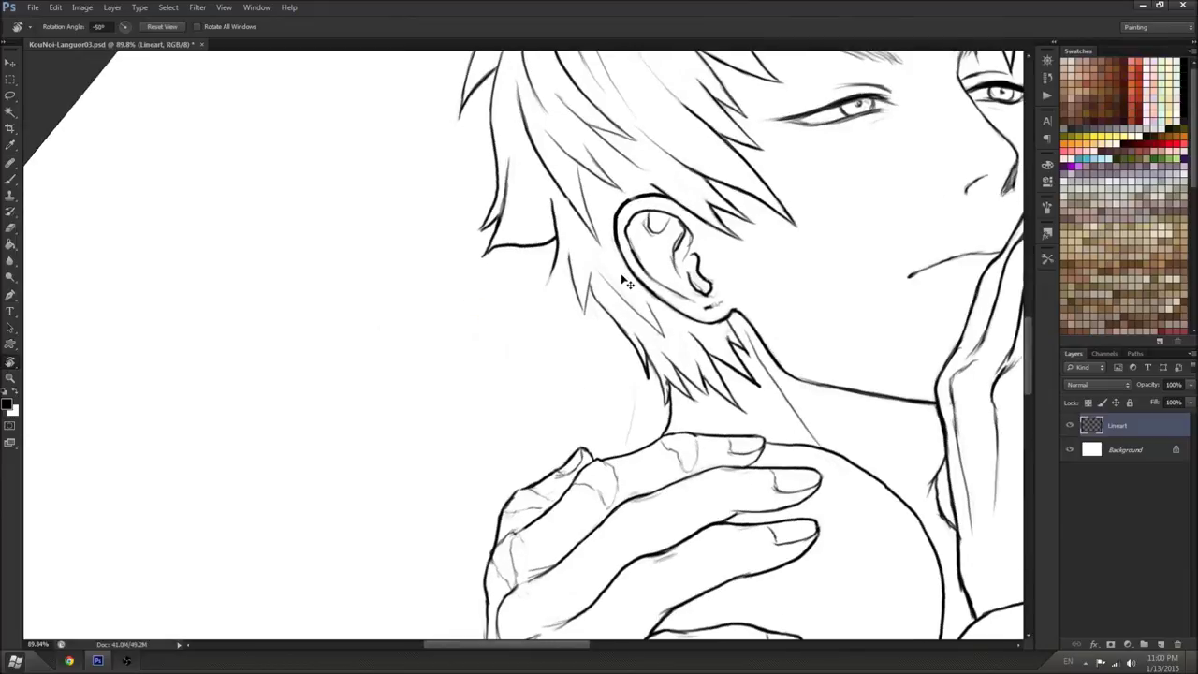
key(e)
key(b)
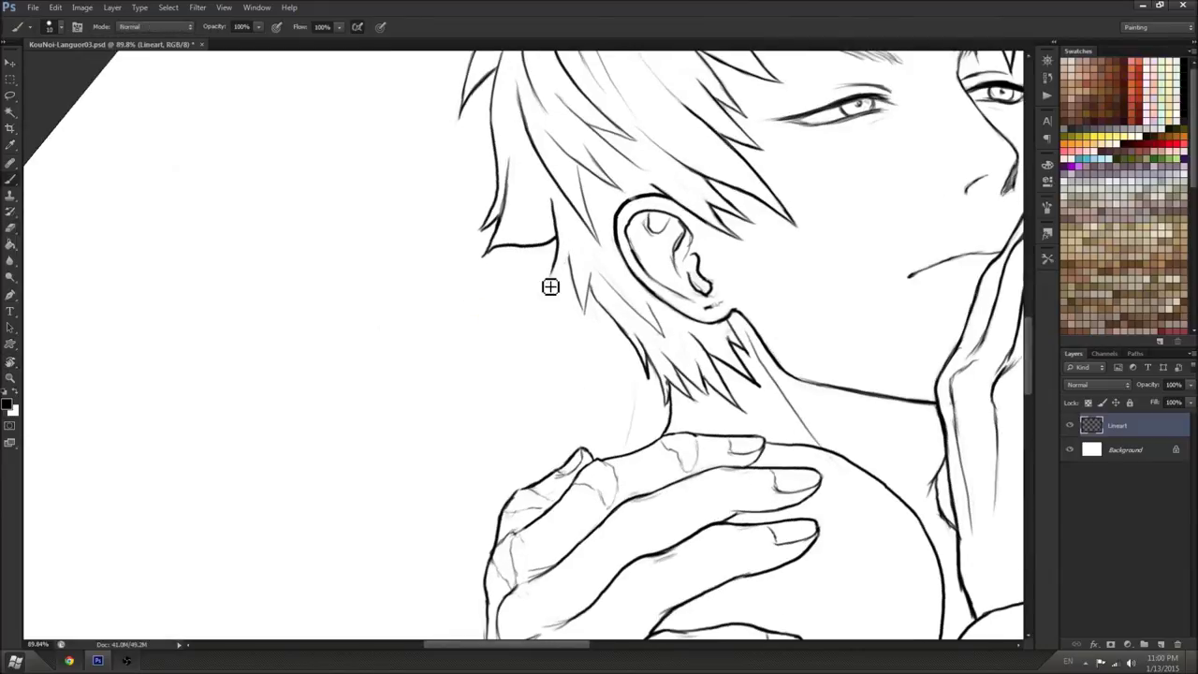
mouse_move(543, 287)
mouse_down()
mouse_move(603, 251)
mouse_move(574, 254)
mouse_move(590, 324)
mouse_move(589, 291)
mouse_up()
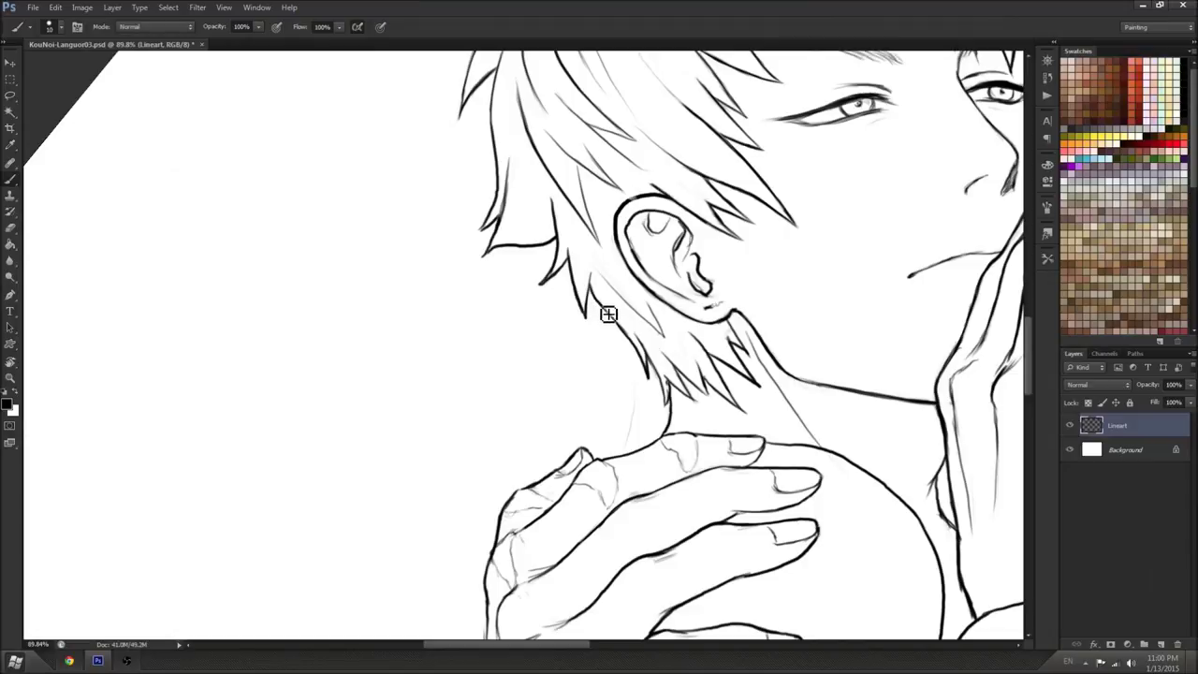
Re-ink the short-haired man's nape hair contour below the ear tufts and erase stray marks along it
key(e)
key(b)
drag(583, 281, 639, 361)
key(e)
key(r)
drag(727, 281, 543, 136)
drag(578, 395, 781, 358)
key(e)
mouse_move(682, 259)
mouse_down()
mouse_move(684, 282)
mouse_move(618, 272)
mouse_move(575, 283)
mouse_up()
key(r)
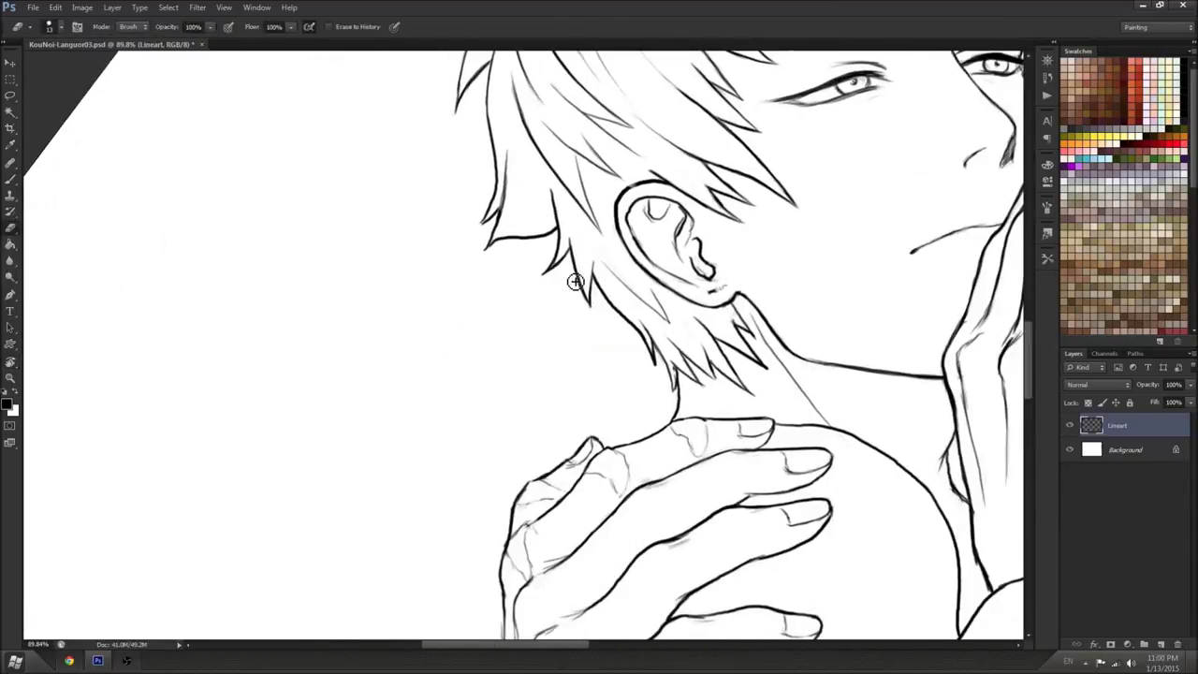
Adjust the eraser tip and refine the short pointed hair ends at the short-haired man's nape
drag(668, 381, 617, 311)
right_click(594, 279)
click(620, 311)
key(Return)
key(b)
key(r)
drag(625, 306, 663, 372)
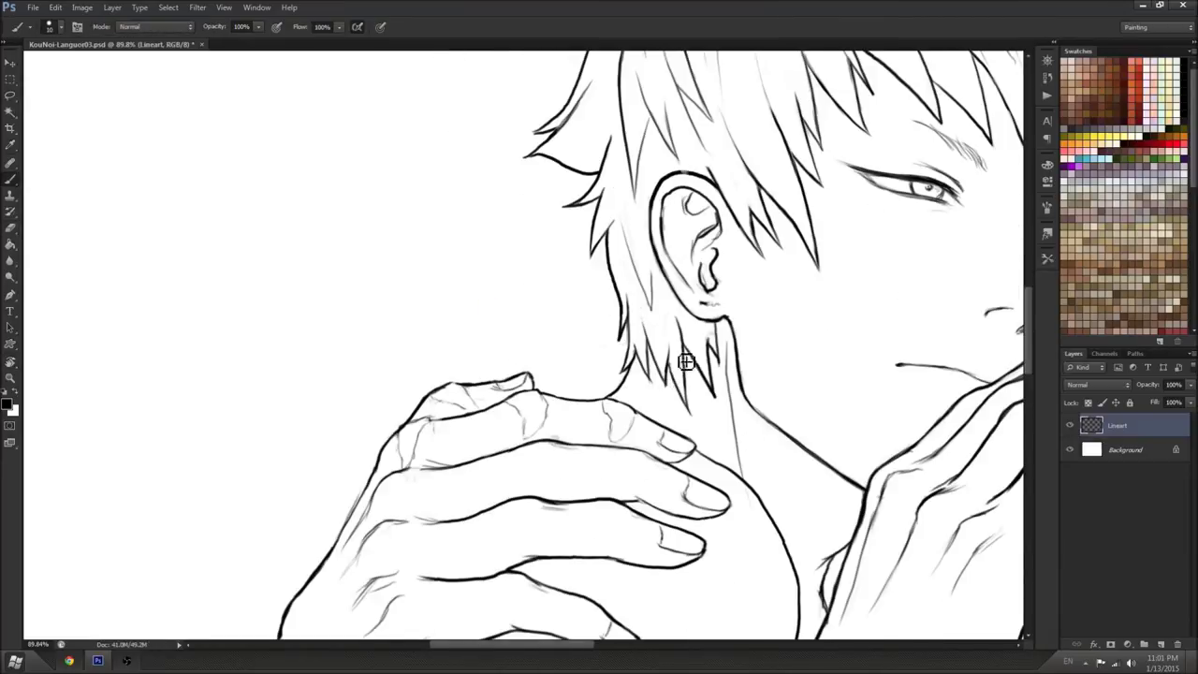
drag(733, 286, 666, 433)
key(e)
drag(588, 393, 598, 423)
Clean up and re-ink the large pointed lock at the back of the short-haired man's head
key(r)
mouse_move(736, 422)
mouse_down()
mouse_move(599, 233)
mouse_move(501, 265)
mouse_move(548, 339)
mouse_move(559, 277)
mouse_move(562, 324)
mouse_up()
key(b)
key(e)
key(r)
mouse_move(561, 271)
mouse_down()
mouse_move(496, 313)
mouse_move(506, 338)
mouse_up()
key(e)
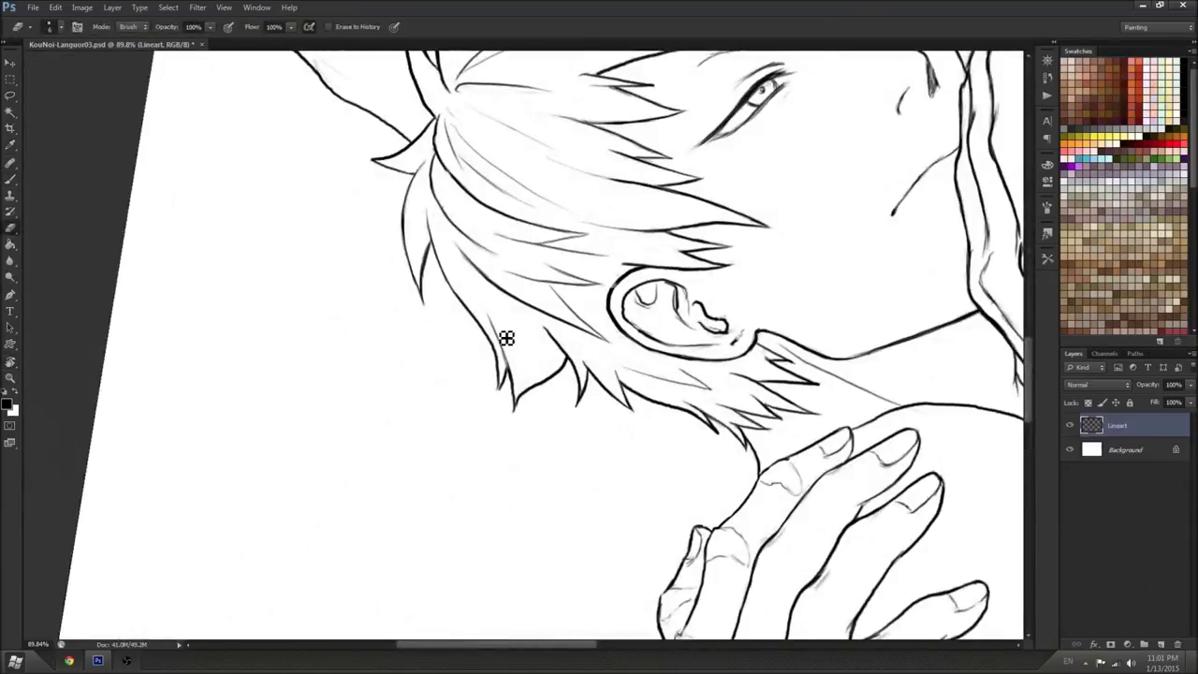
key(b)
key(r)
drag(521, 412, 581, 355)
Sharpen the tips of the short-haired man's back-of-head lock by erasing the excess line
key(e)
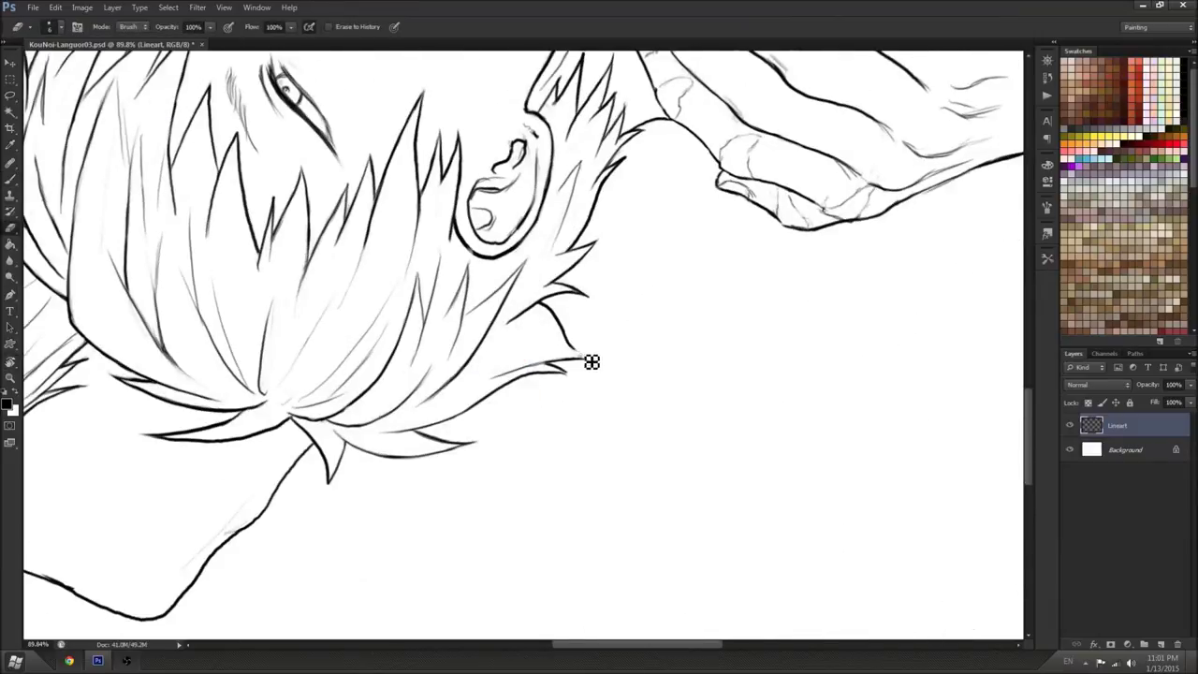
key(r)
mouse_move(599, 368)
mouse_down()
mouse_move(623, 549)
mouse_move(615, 339)
mouse_up()
key(b)
key(e)
drag(618, 376, 614, 363)
key(b)
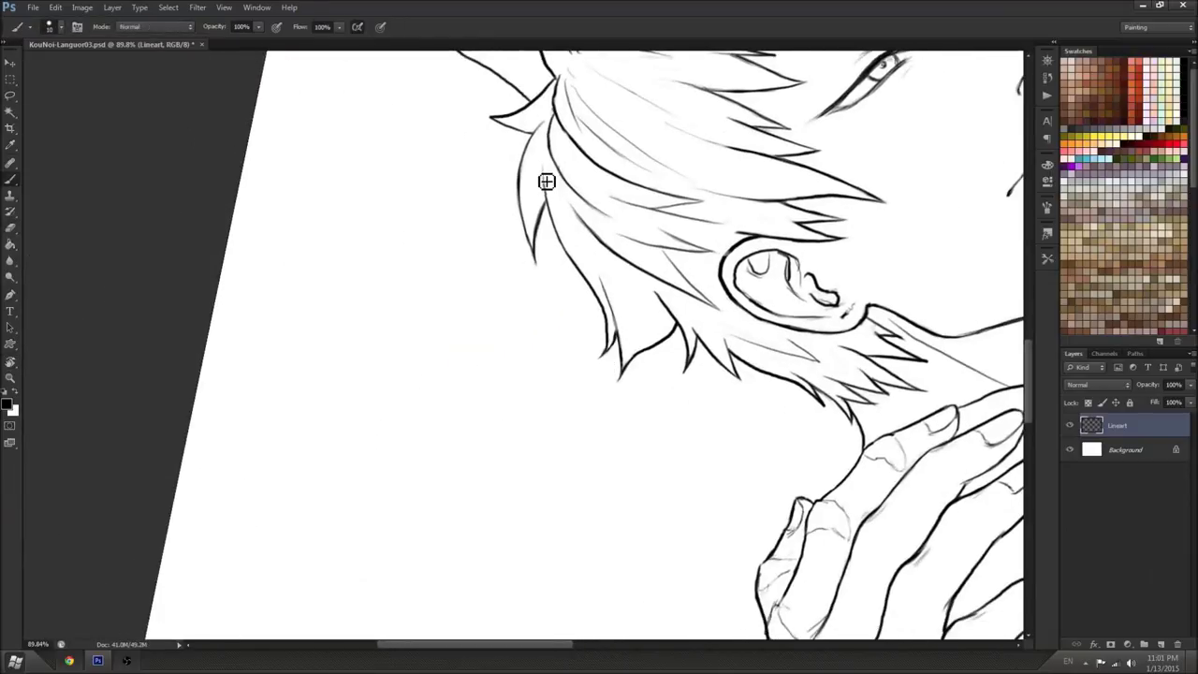
Touch up the ink line at the outer wrist of the hand resting on the short-haired man's shoulder
key(e)
key(b)
key(r)
mouse_move(548, 174)
mouse_down()
mouse_move(583, 152)
mouse_move(557, 136)
mouse_move(767, 72)
mouse_up()
mouse_move(828, 323)
mouse_down()
mouse_move(759, 134)
mouse_move(682, 75)
mouse_up()
key(b)
drag(412, 378, 409, 396)
key(r)
mouse_move(697, 234)
mouse_down()
mouse_move(679, 483)
mouse_move(951, 415)
mouse_up()
Adjust the eraser tip and erase the excess line along the outer edge of the hand on the shoulder
key(e)
right_click(462, 271)
click(479, 311)
click(453, 266)
drag(453, 272, 481, 250)
Re-ink the outer hand contour from the wrist at the blanket up to the knuckles, replacing the first stroke
key(r)
drag(642, 257, 560, 203)
key(b)
drag(410, 353, 418, 308)
key(ctrl+z)
drag(411, 354, 504, 159)
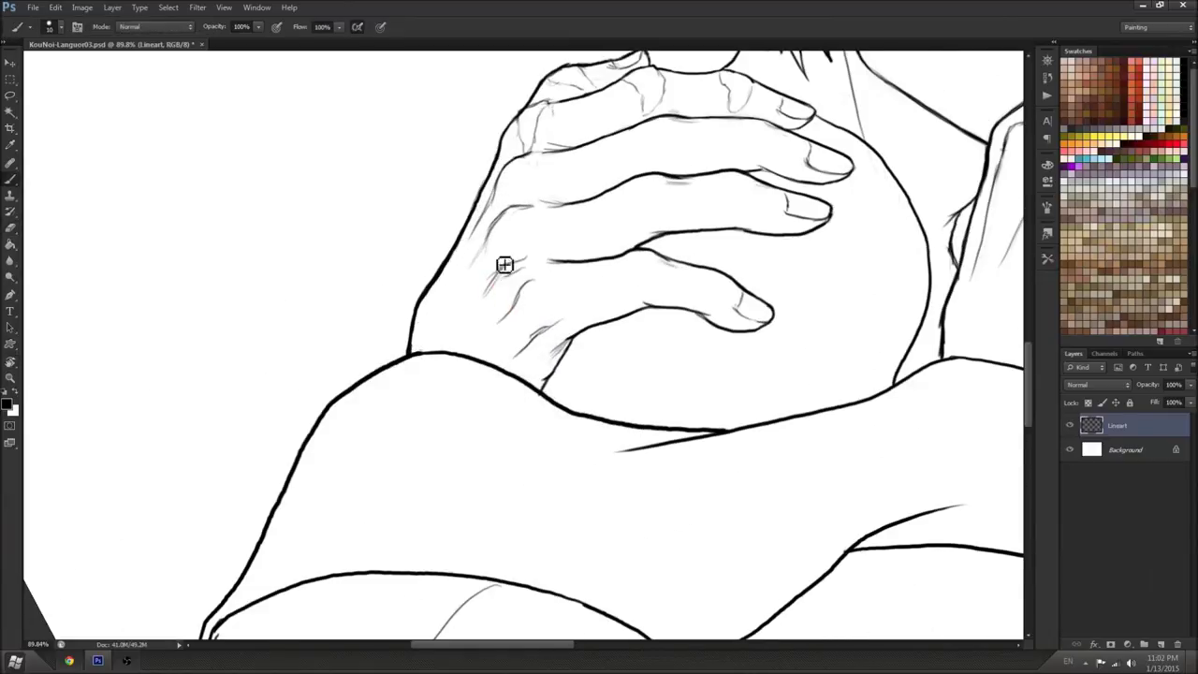
Re-ink the long-haired man's armpit crease and thin its outer end with the eraser
scroll(650, 478, down, 12)
mouse_move(679, 536)
mouse_down()
mouse_move(558, 430)
mouse_move(513, 418)
mouse_up()
key(r)
mouse_move(856, 300)
mouse_down()
mouse_move(876, 393)
mouse_move(847, 454)
mouse_up()
key(b)
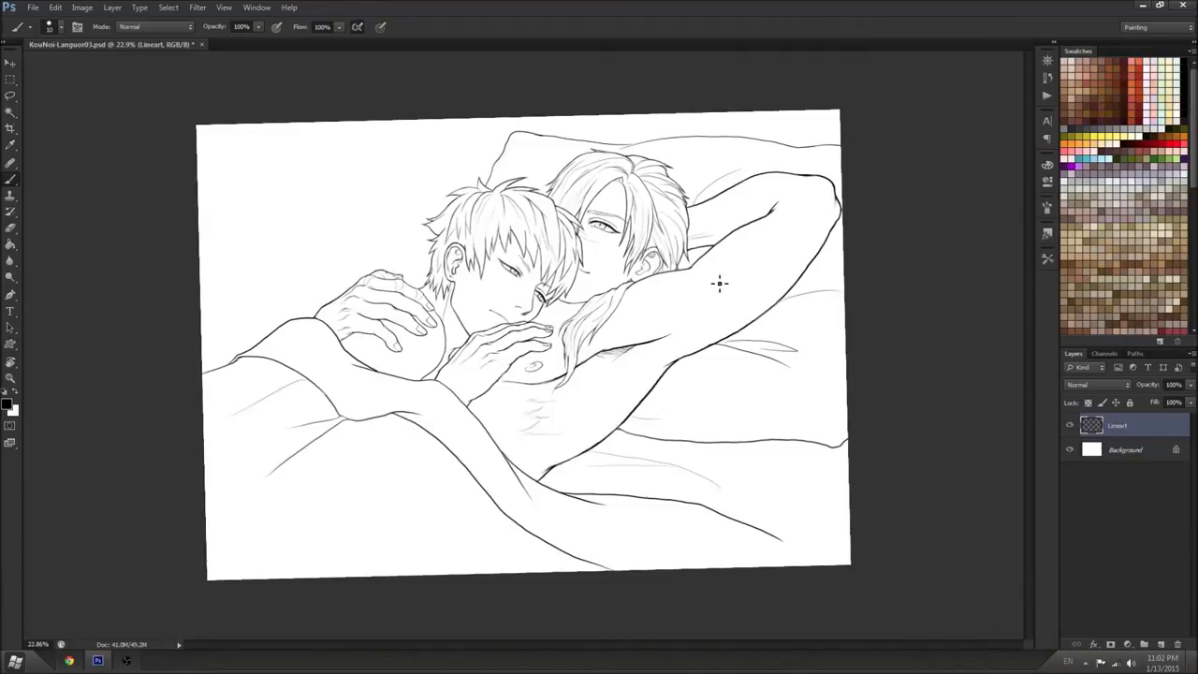
scroll(709, 286, up, 3)
key(e)
key(r)
drag(687, 305, 767, 166)
right_click(696, 174)
key(Escape)
key(b)
key(e)
key(b)
key(e)
key(b)
key(e)
key(b)
key(e)
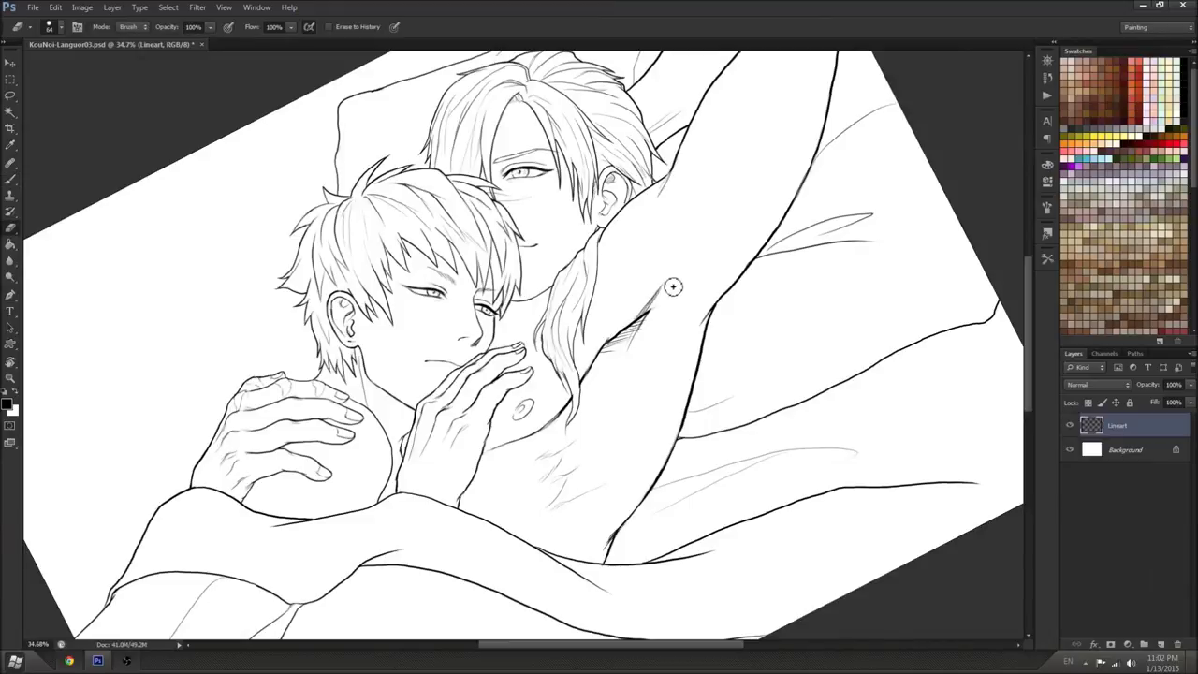
drag(665, 295, 641, 332)
key(b)
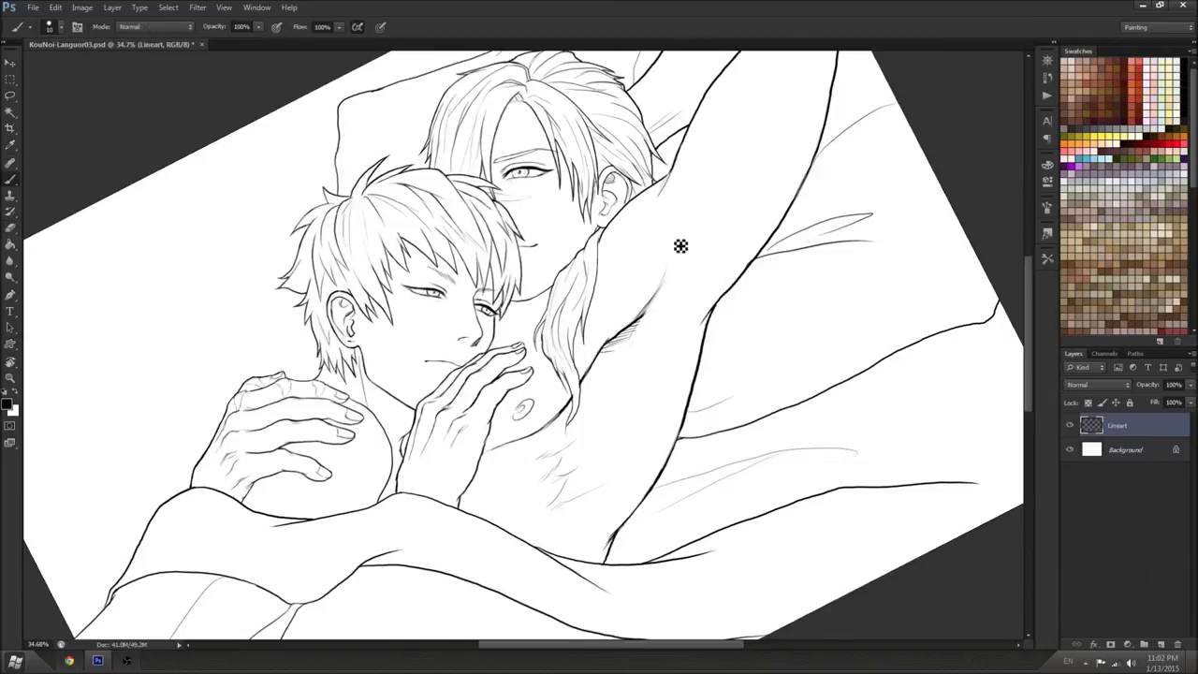
Mirror the canvas view and soften the armpit crease by erasing excess strokes around it
key(ctrl+shift+h)
key(r)
mouse_move(874, 241)
mouse_down()
mouse_move(836, 465)
mouse_move(833, 415)
mouse_move(833, 426)
mouse_up()
key(e)
mouse_move(270, 328)
mouse_down()
mouse_move(328, 380)
mouse_move(286, 347)
mouse_move(317, 361)
mouse_up()
key(b)
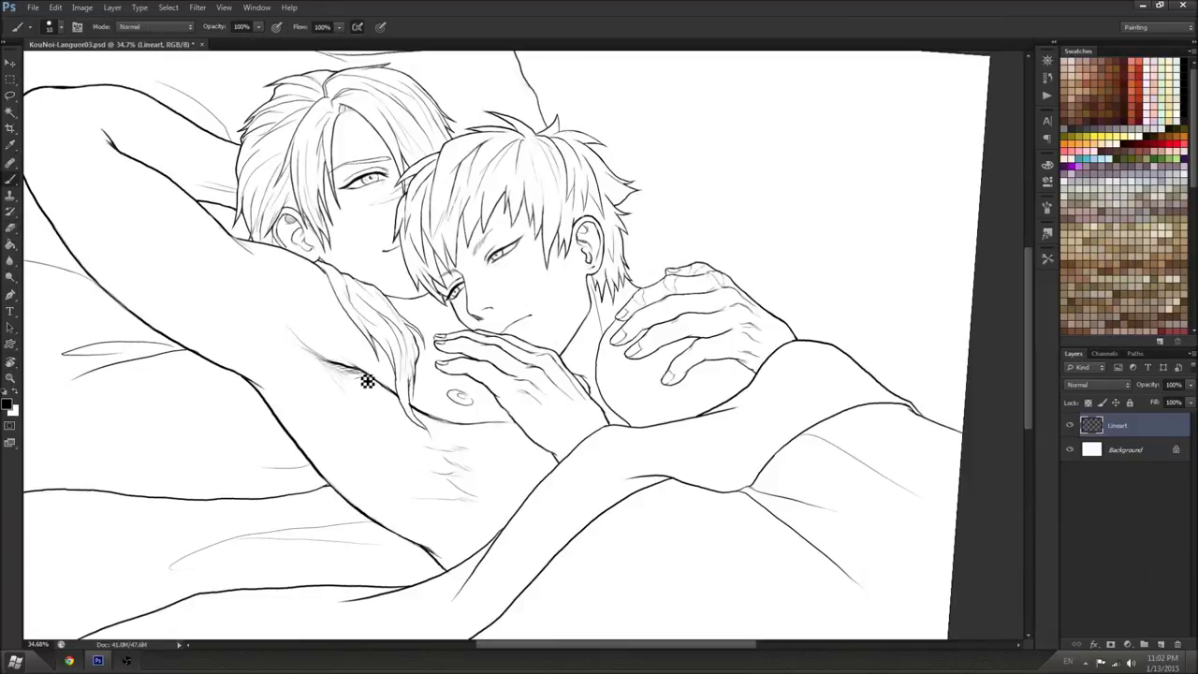
Restore the unmirrored view and clean up the fine hatching beside the armpit crease with eraser and brush
key(ctrl+shift+h)
key(r)
mouse_move(829, 416)
mouse_down()
mouse_move(848, 316)
mouse_move(676, 259)
mouse_up()
key(e)
drag(608, 343, 620, 312)
key(b)
key(r)
mouse_move(700, 339)
mouse_down()
mouse_move(671, 190)
mouse_move(616, 197)
mouse_up()
key(e)
drag(559, 249, 561, 276)
key(b)
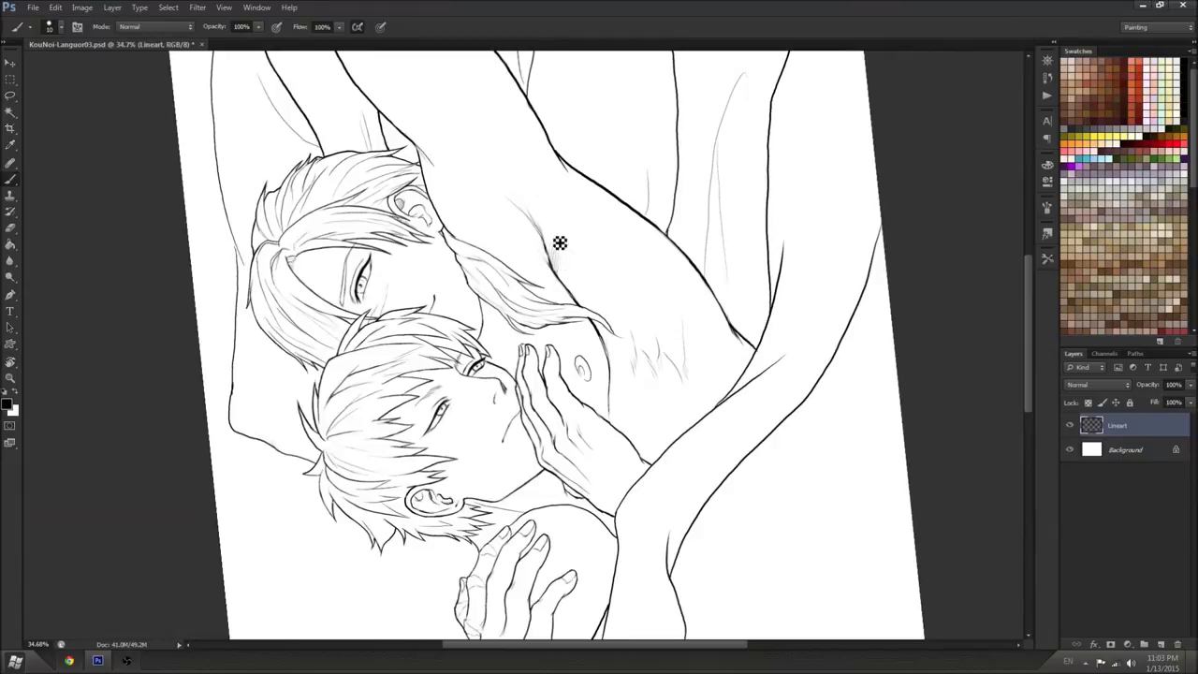
Add more fine hair strokes along the long-haired man's armpit crease
key(r)
mouse_move(659, 260)
mouse_down()
mouse_move(679, 300)
mouse_move(660, 262)
mouse_move(677, 376)
mouse_up()
key(b)
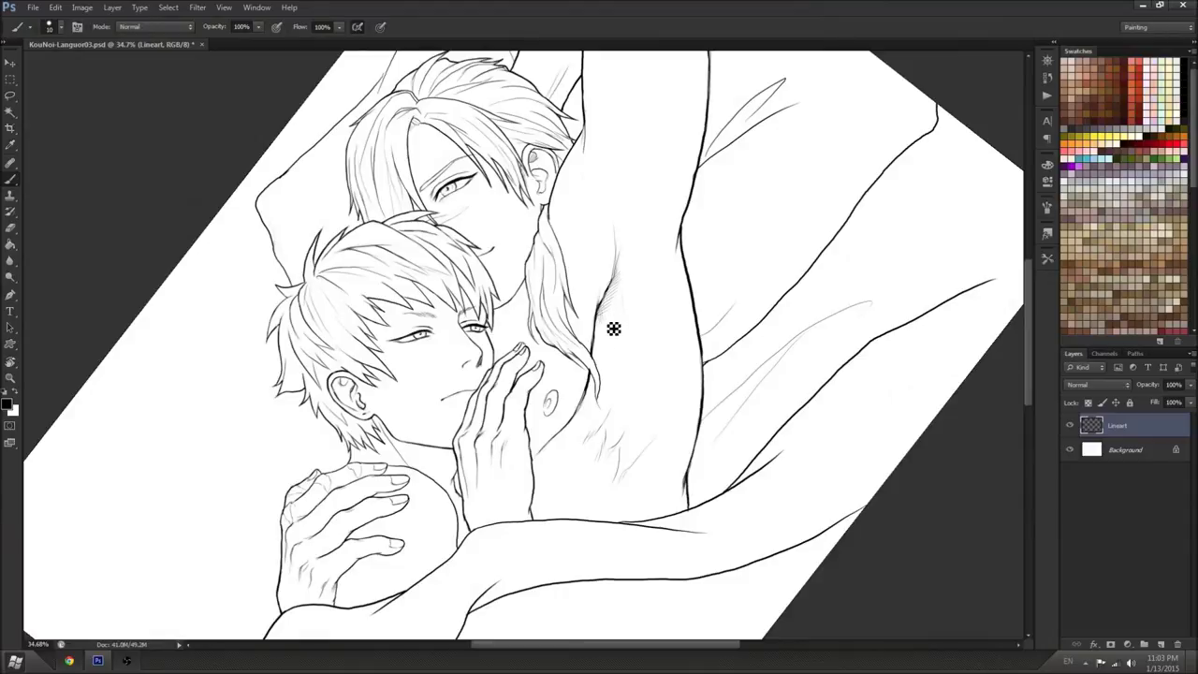
key(r)
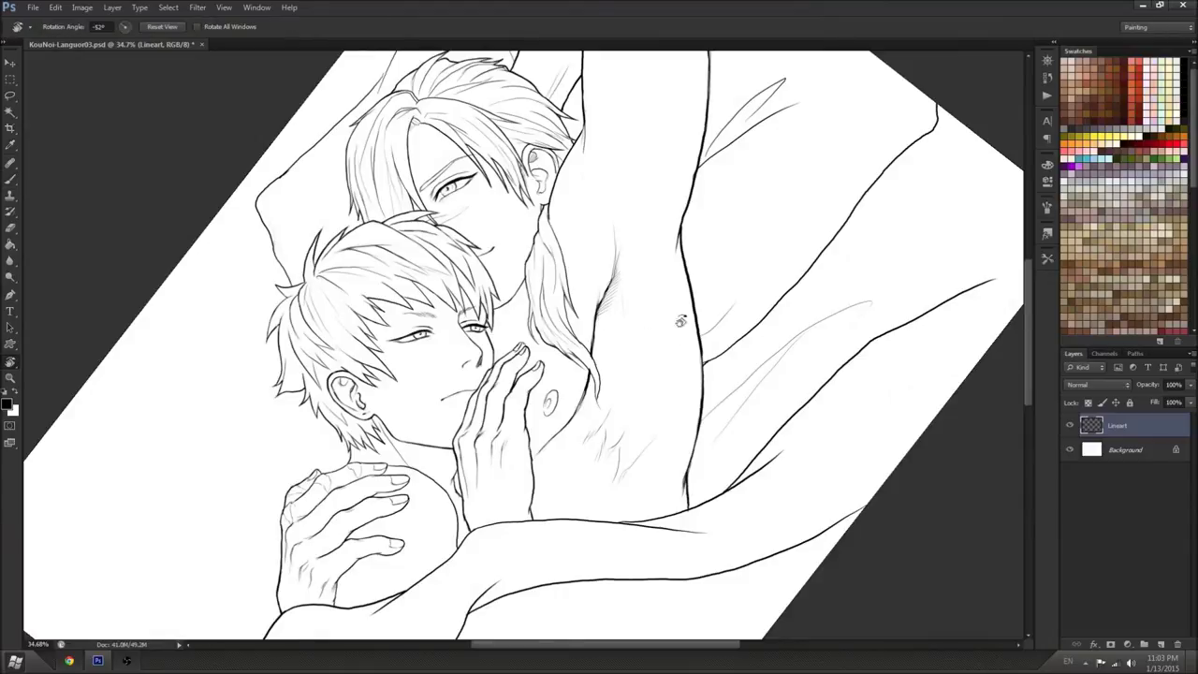
drag(623, 342, 568, 292)
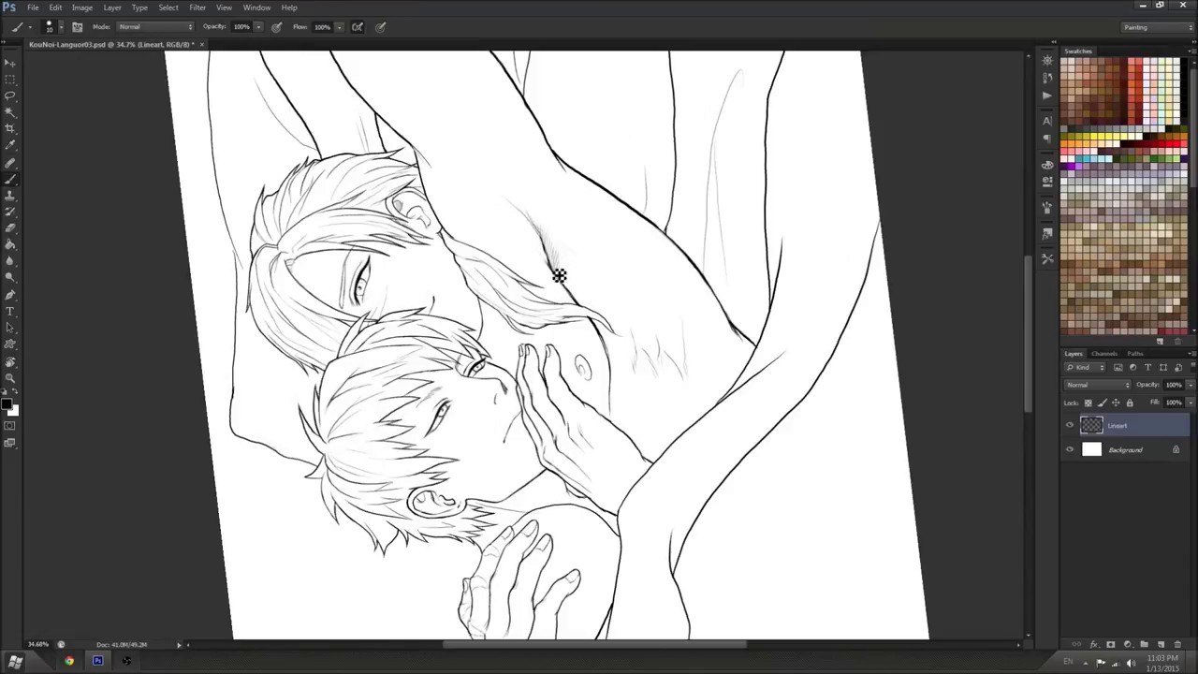
Sketch faint muscle lines along the long-haired man's side below the armpit, checking them in mirrored and normal view
key(r)
mouse_move(558, 238)
mouse_down()
mouse_move(730, 309)
mouse_move(824, 384)
mouse_up()
drag(852, 328, 857, 438)
key(b)
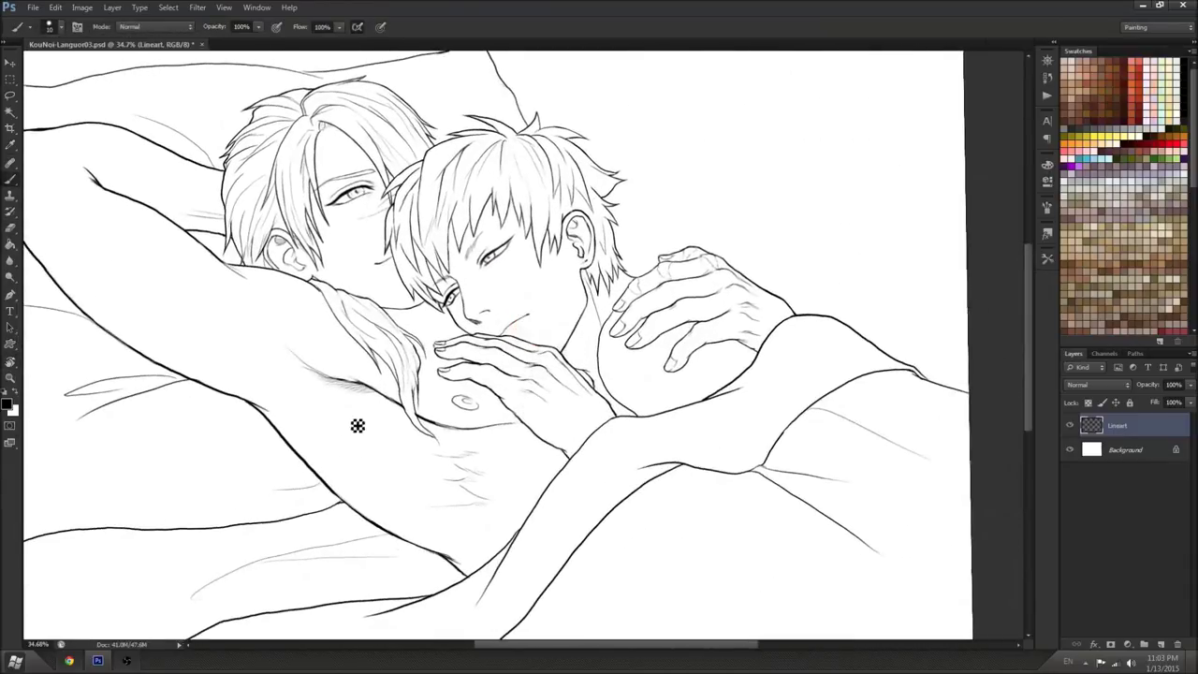
key(e)
key(b)
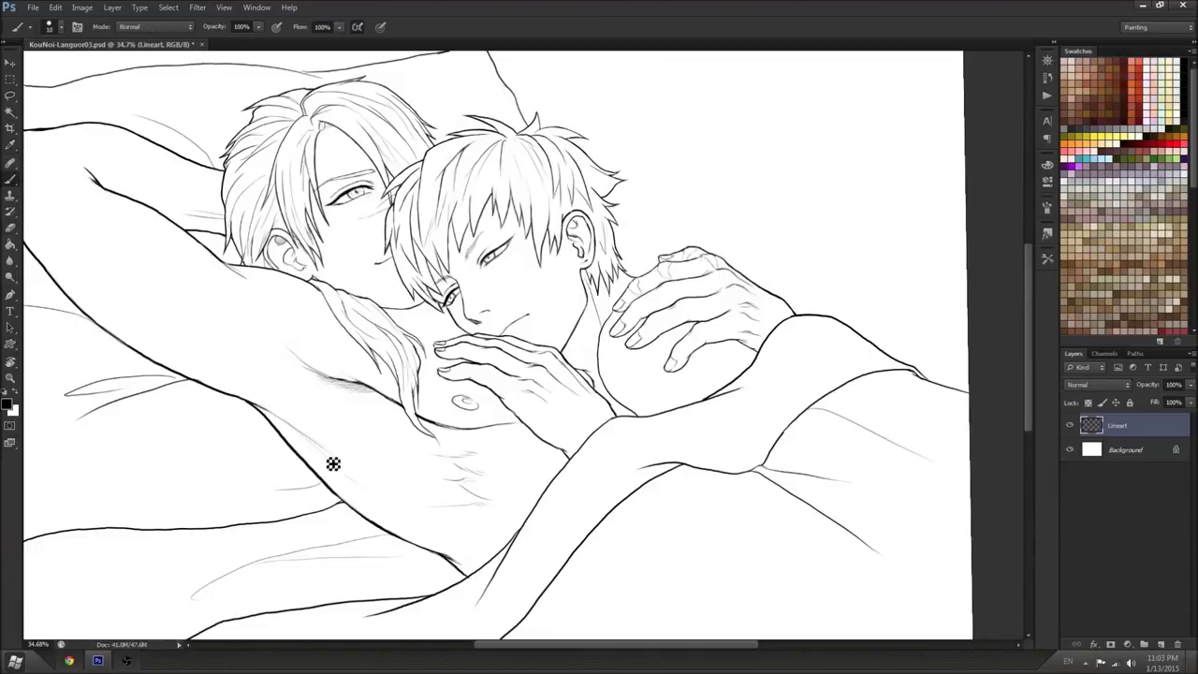
key(ctrl+shift+h)
key(r)
mouse_move(838, 498)
mouse_down()
mouse_move(832, 406)
mouse_move(827, 447)
mouse_move(833, 421)
mouse_up()
key(b)
key(r)
key(b)
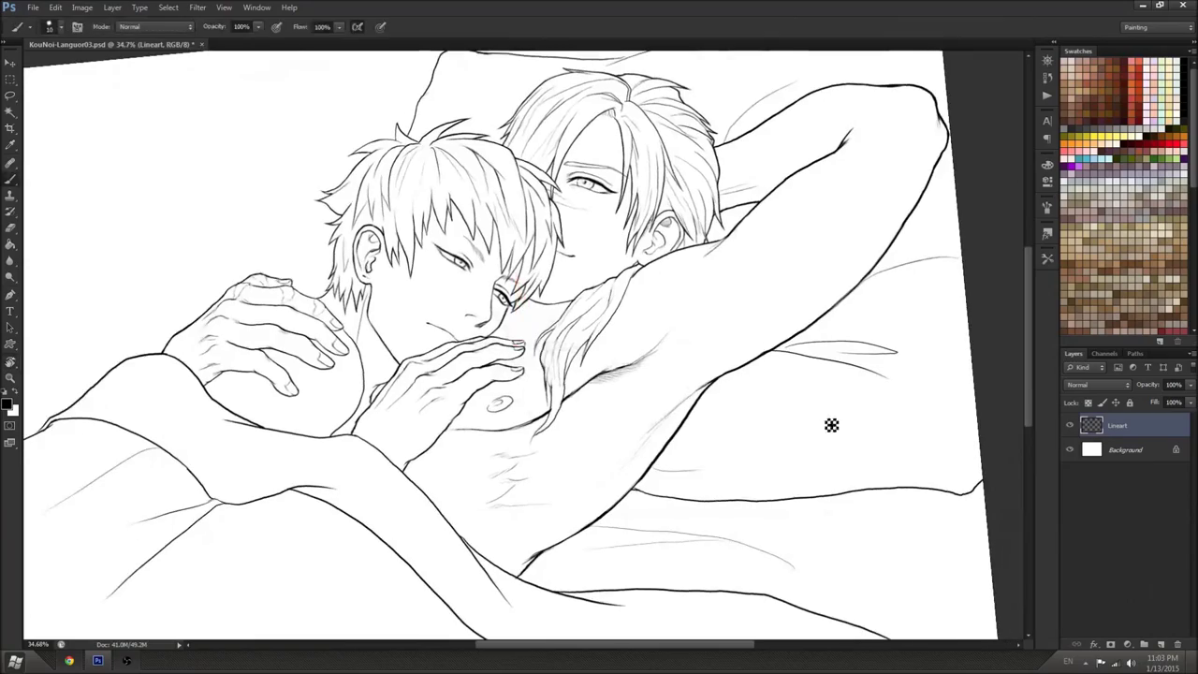
Strengthen the lash line of the long-haired man's eye with the brush
scroll(764, 393, down, 10)
scroll(737, 388, up, 5)
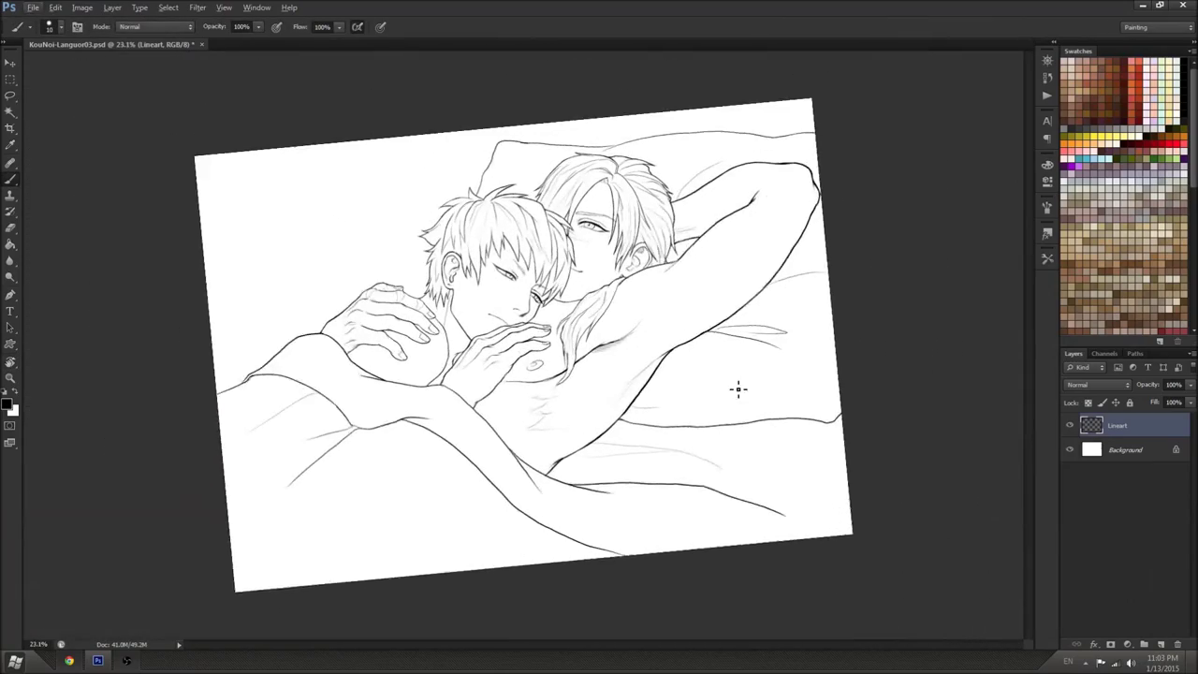
scroll(738, 388, up, 8)
key(r)
mouse_move(748, 243)
mouse_down()
mouse_move(791, 176)
mouse_move(650, 84)
mouse_up()
key(b)
mouse_move(438, 236)
mouse_down()
mouse_move(419, 287)
mouse_move(449, 189)
mouse_up()
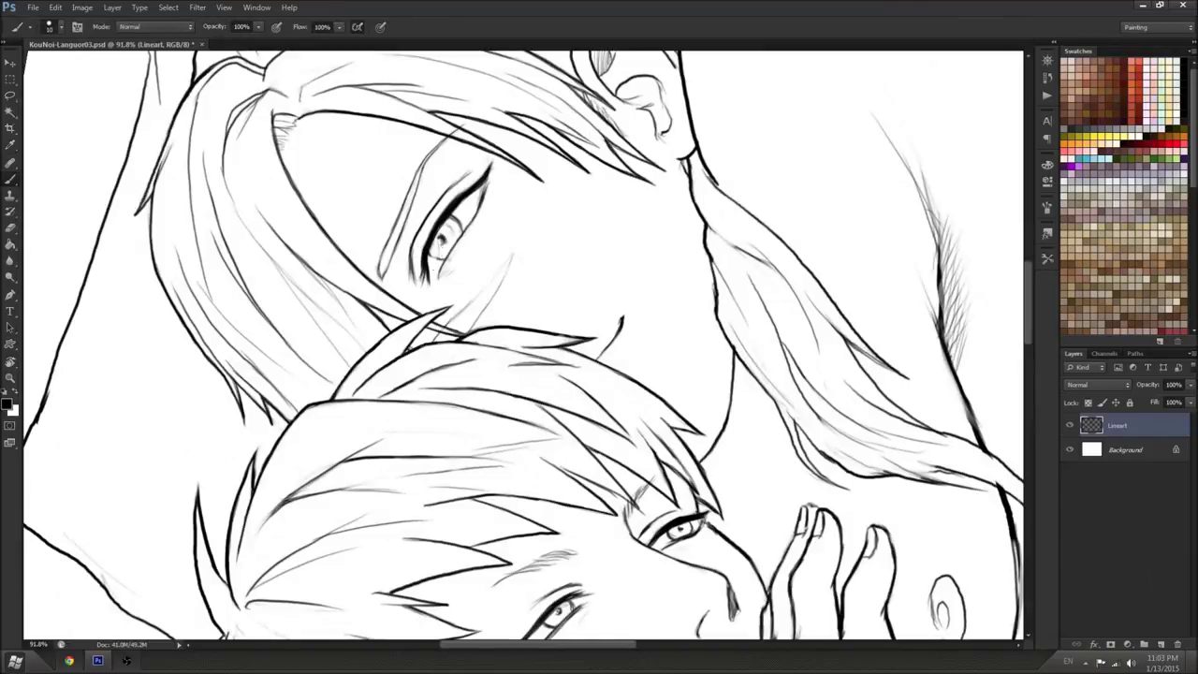
key(e)
right_click(474, 259)
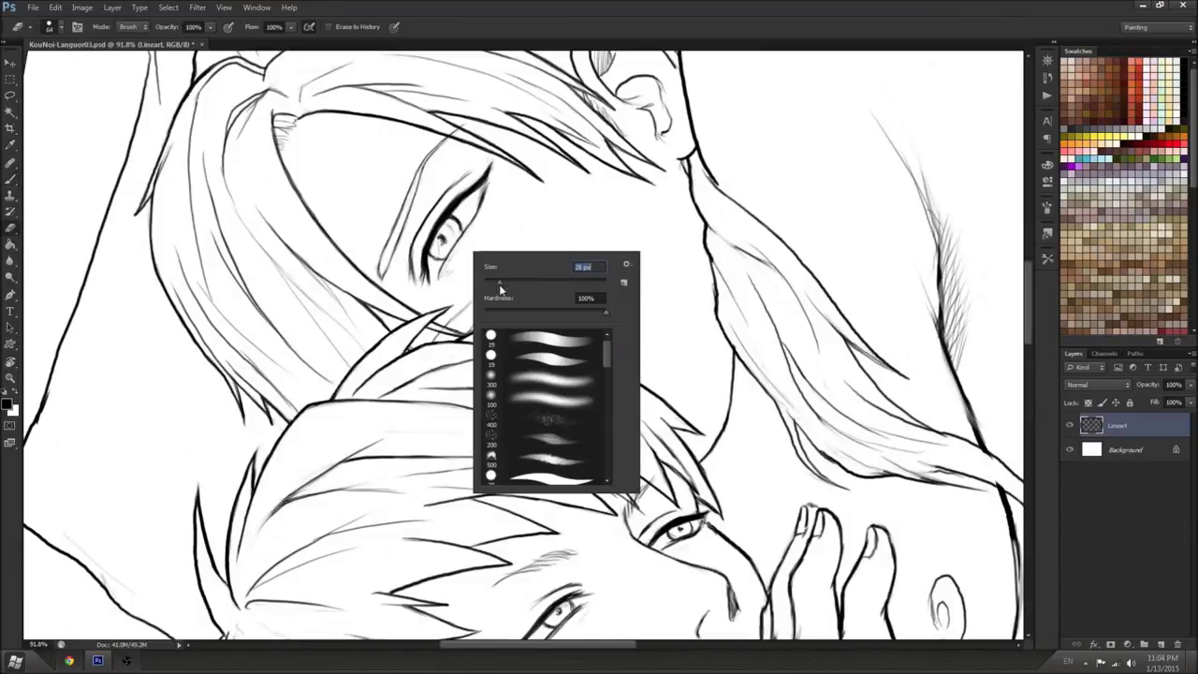
key(Escape)
key(b)
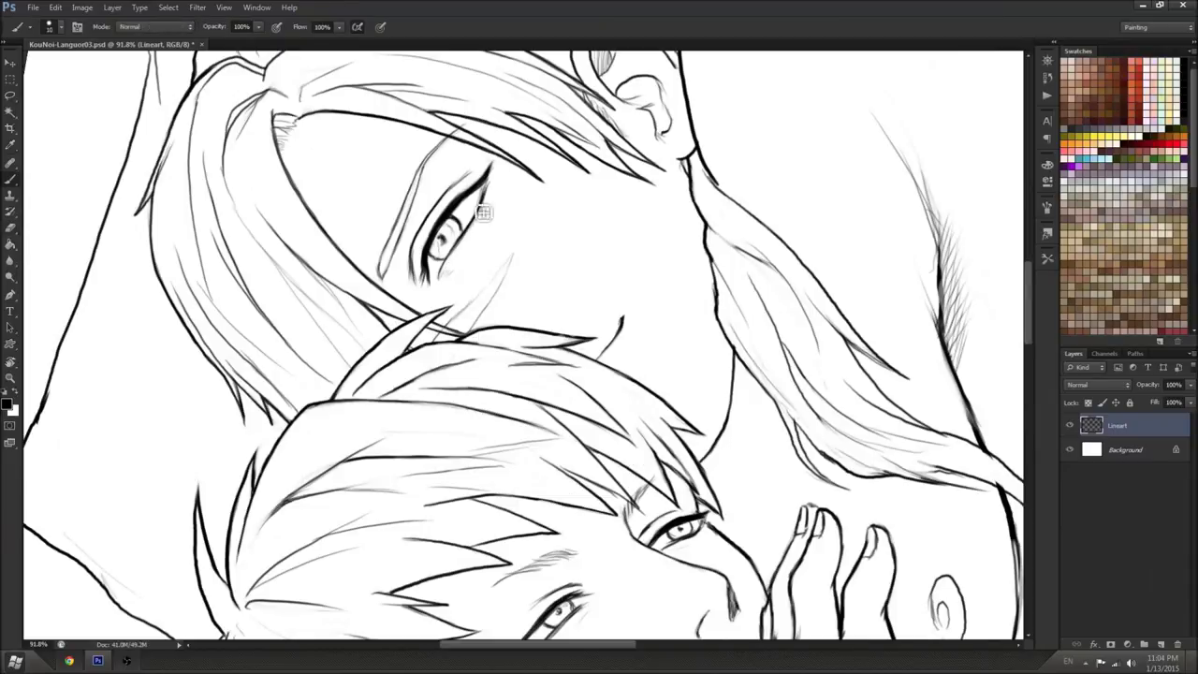
Define the lower eyelid line toward the outer corner of the long-haired man's eye
key(r)
mouse_move(560, 271)
mouse_down()
mouse_move(590, 286)
mouse_move(617, 350)
mouse_up()
key(space)
drag(617, 350, 667, 287)
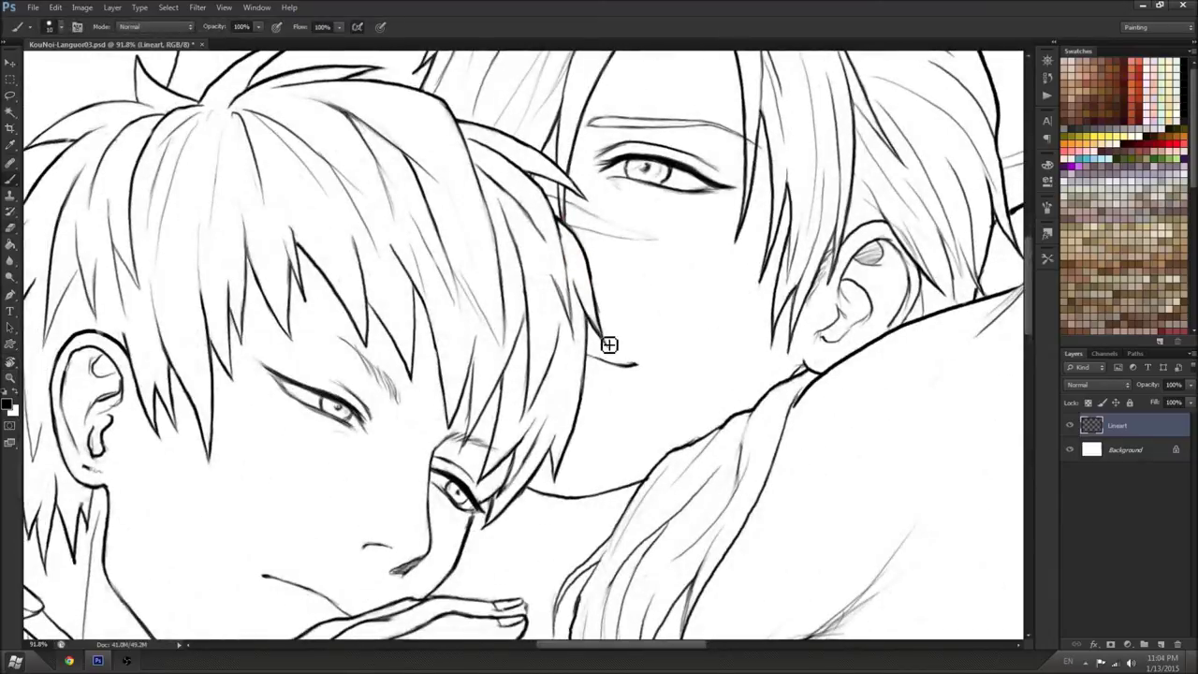
key(e)
key(r)
mouse_move(655, 356)
mouse_down()
mouse_move(703, 193)
mouse_move(613, 168)
mouse_up()
key(b)
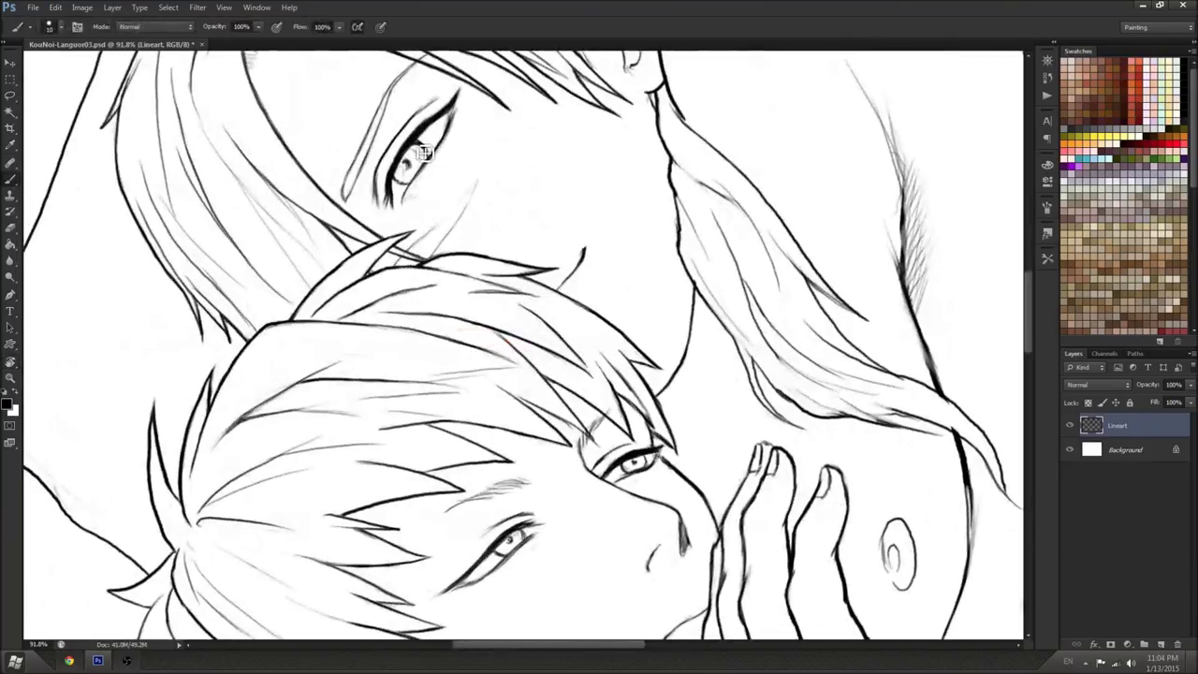
Darken the iris and pupil of the long-haired man's eye and refine them with a fine eraser tip
key(e)
key(b)
key(r)
drag(412, 168, 776, 292)
drag(693, 360, 816, 128)
key(e)
right_click(676, 212)
click(685, 236)
click(671, 229)
key(b)
drag(725, 235, 613, 412)
drag(720, 310, 643, 465)
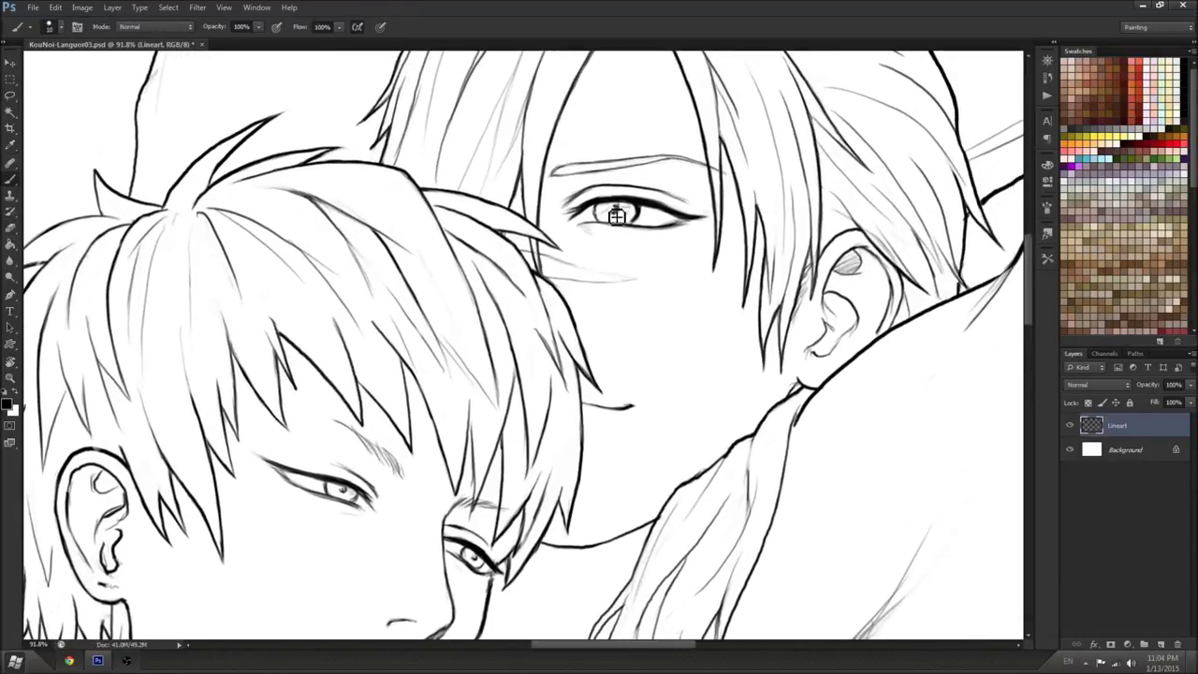
key(e)
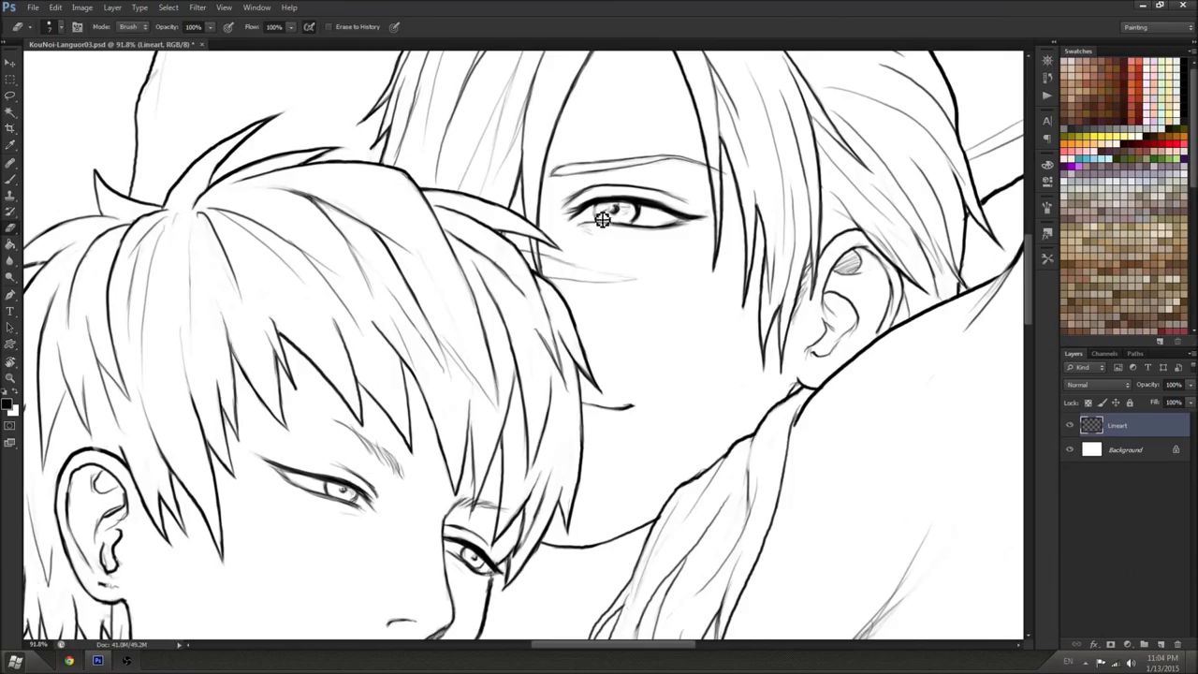
Extend the lower lid line to the inner corner of the long-haired man's eye and erase stray marks beneath it
key(r)
drag(671, 306, 673, 321)
scroll(673, 321, down, 10)
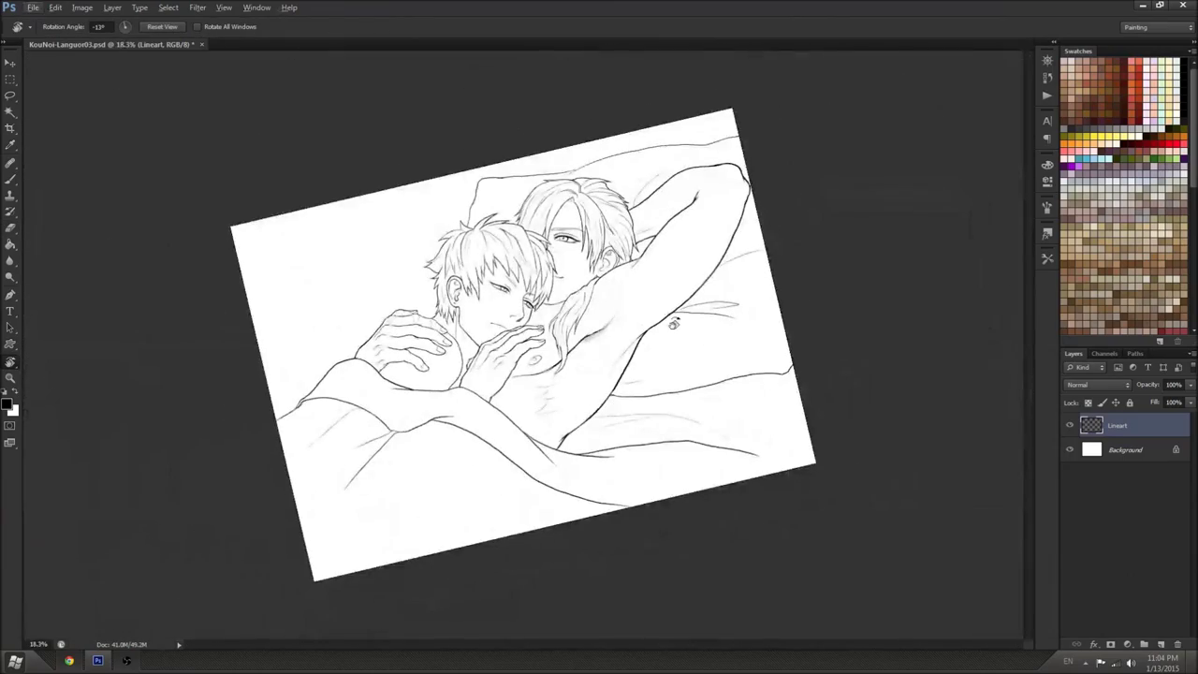
scroll(520, 99, up, 11)
drag(718, 387, 714, 291)
key(b)
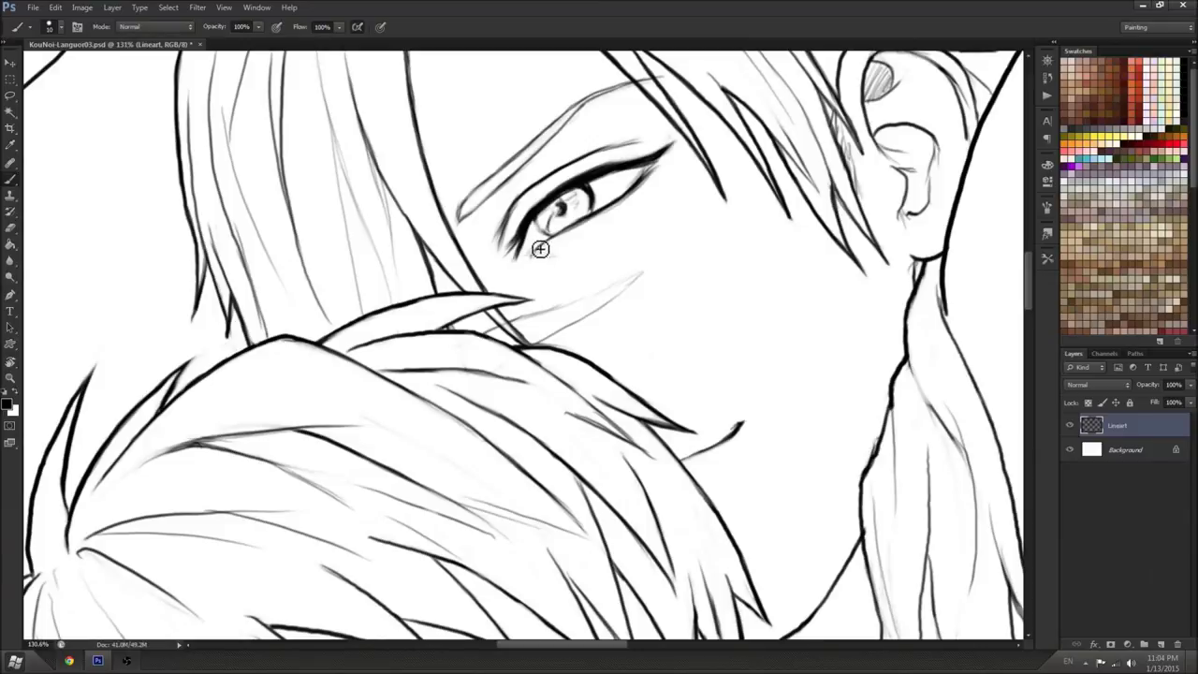
key(e)
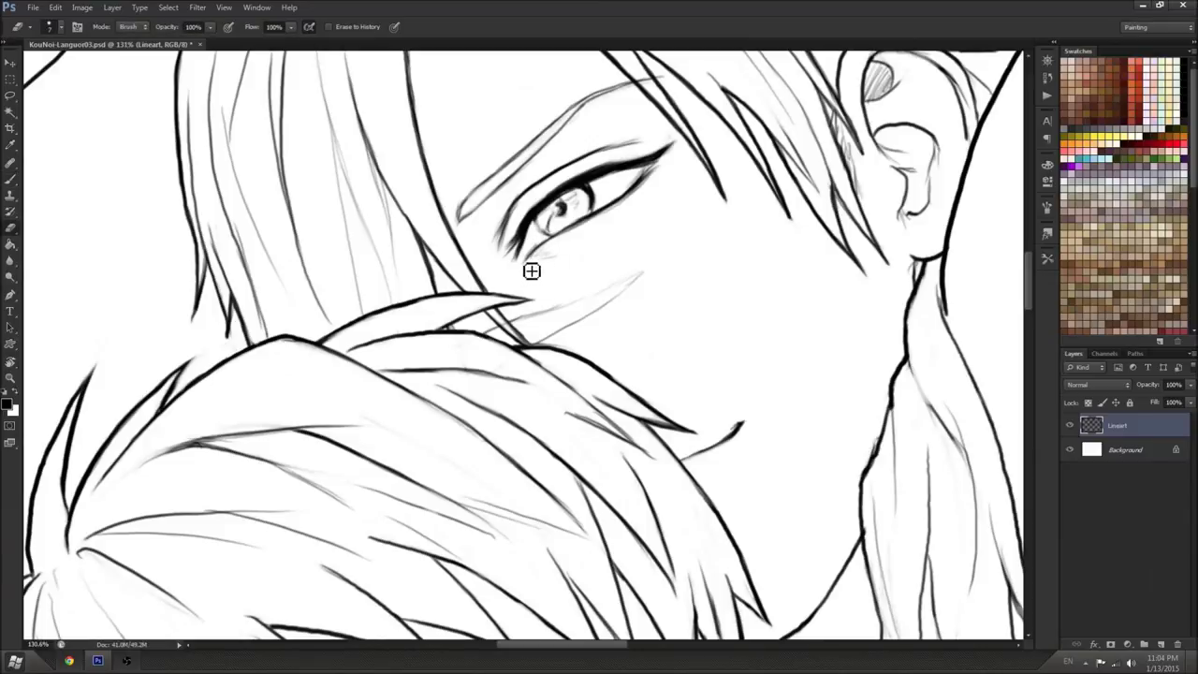
key(b)
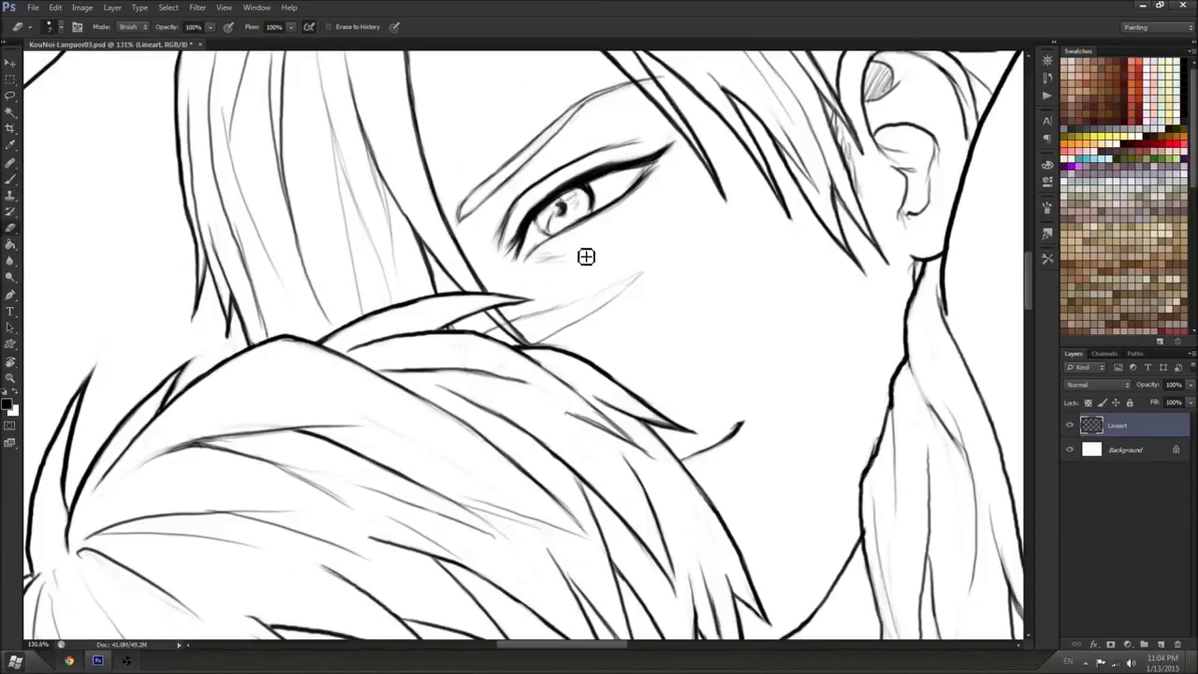
Re-ink the lower edge of the long-haired man's eye and tidy the lashes at its inner corner
key(r)
mouse_move(549, 271)
mouse_down()
mouse_move(655, 281)
mouse_move(725, 316)
mouse_move(710, 264)
mouse_up()
key(e)
key(b)
key(r)
drag(516, 273, 482, 286)
key(b)
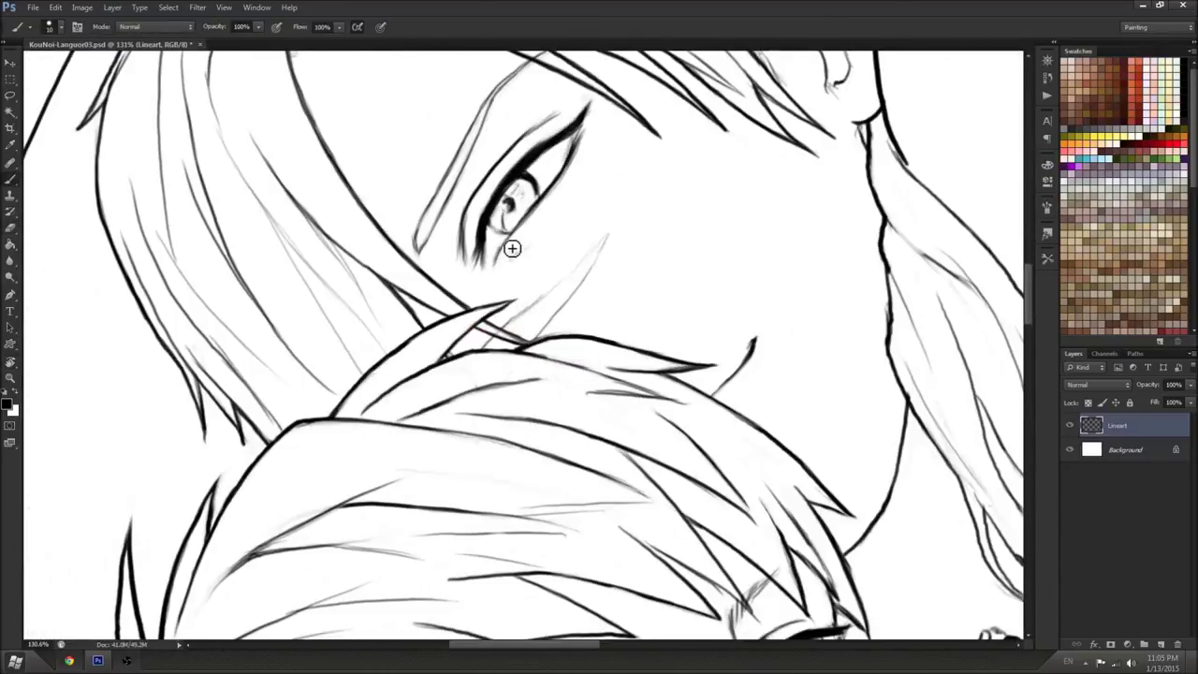
drag(531, 216, 562, 172)
key(e)
key(b)
Compare the whole drawing in mirrored and normal view and touch up the corner of the long-haired man's mouth
key(r)
mouse_move(690, 212)
mouse_down()
mouse_move(727, 278)
mouse_move(638, 398)
mouse_up()
scroll(641, 412, down, 5)
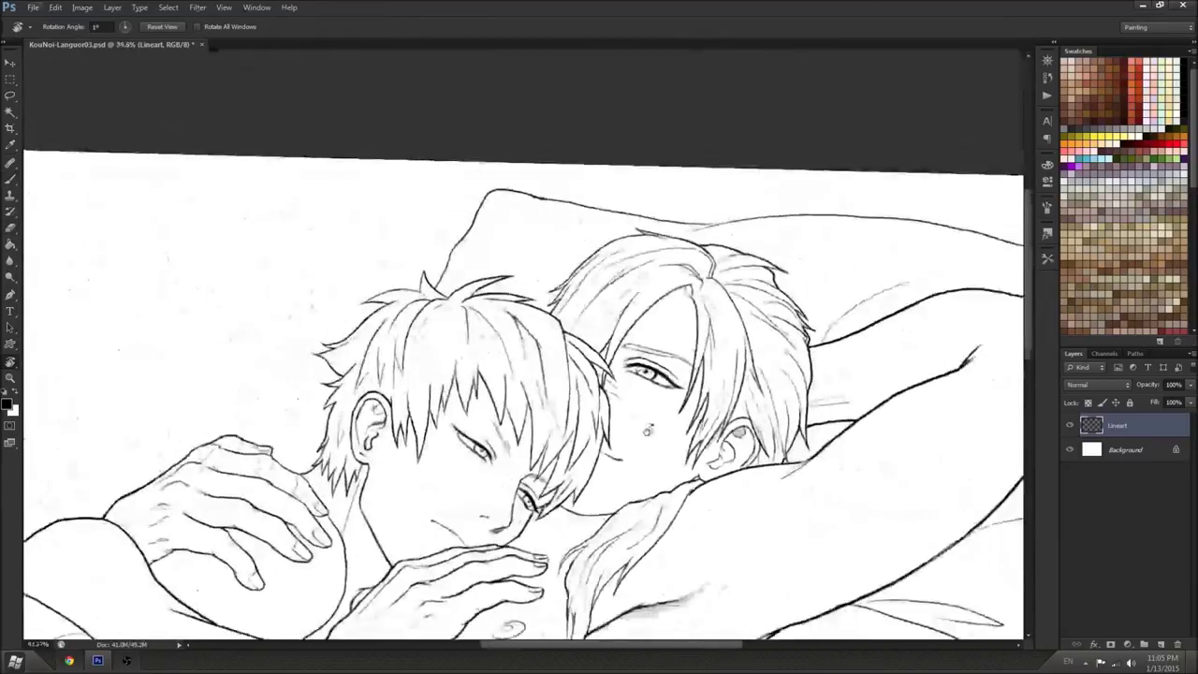
key(ctrl+0)
key(ctrl+shift+h)
key(ctrl+shift+h)
key(ctrl+shift+h)
scroll(458, 238, up, 6)
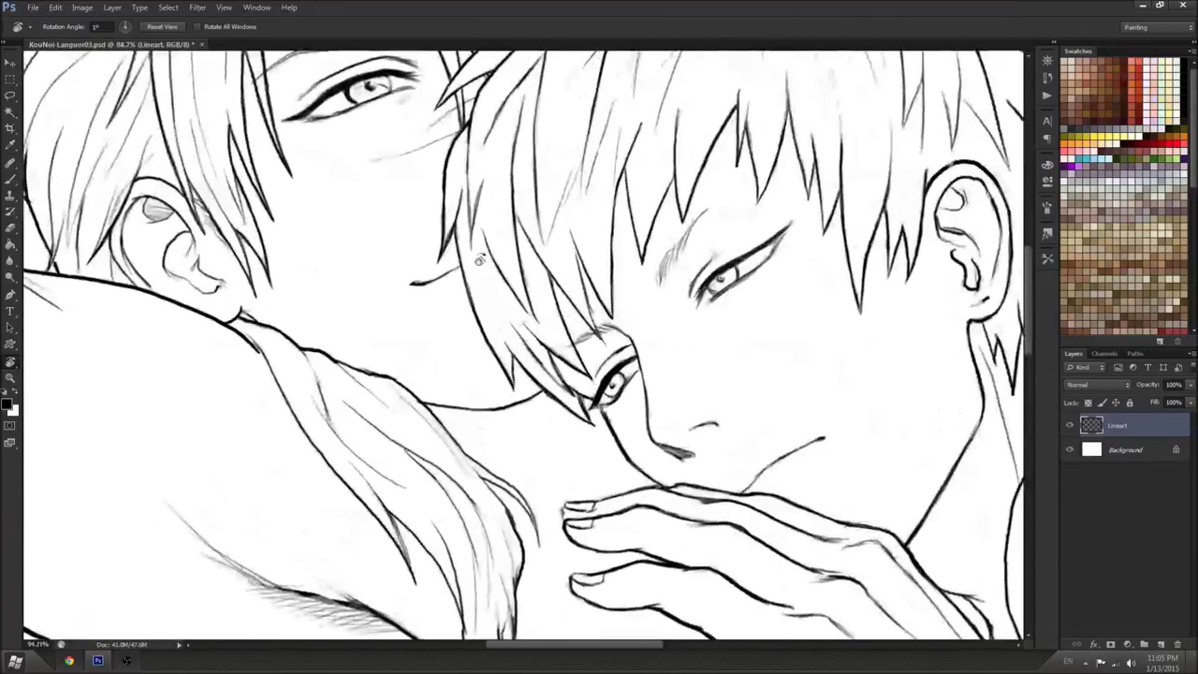
key(b)
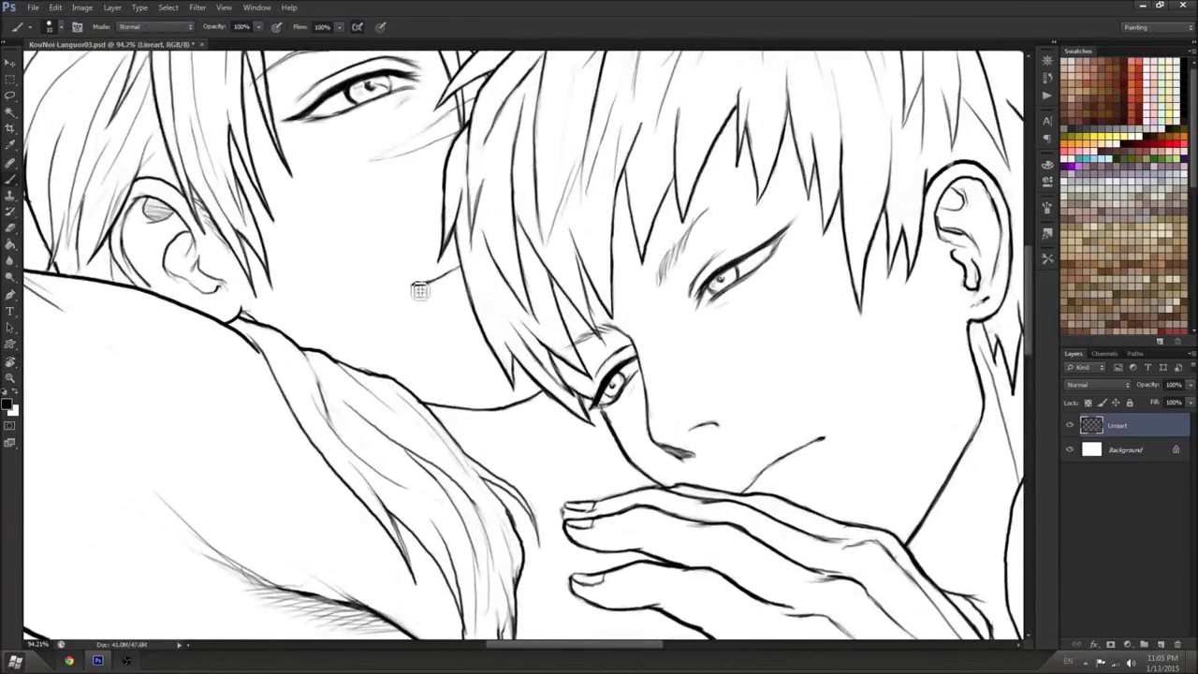
Re-ink the long-haired man's jaw line where it emerges beside the loose lock of hair
key(r)
drag(462, 271, 450, 268)
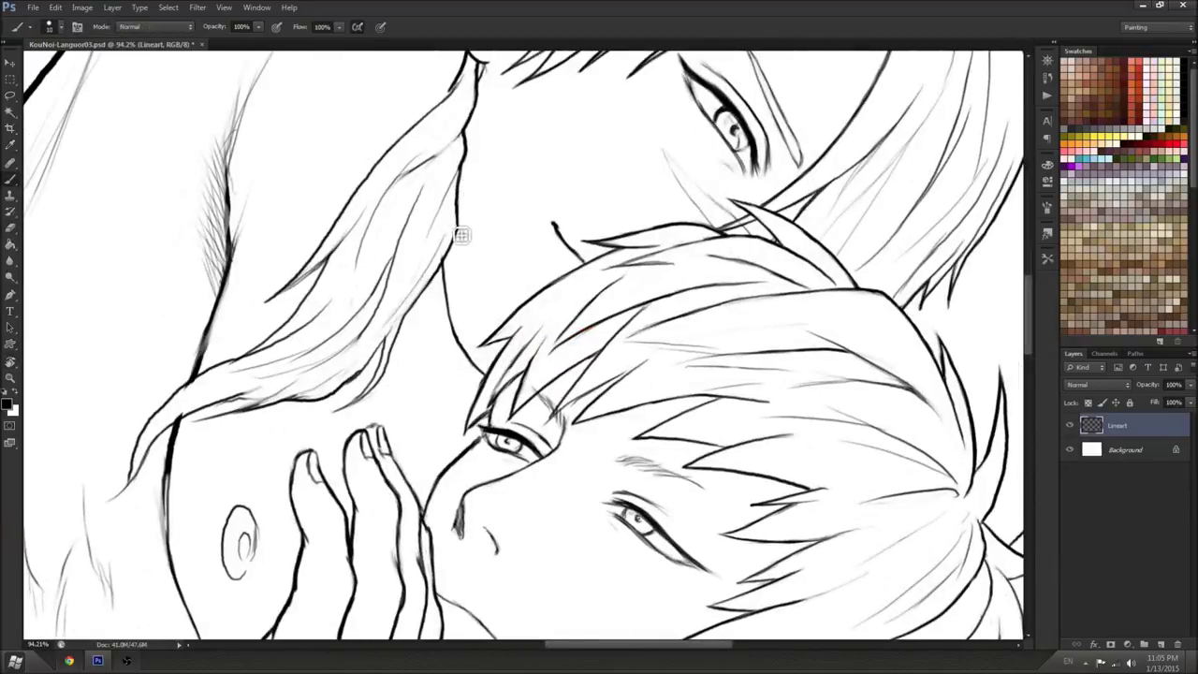
key(e)
key(b)
mouse_move(445, 263)
mouse_down()
mouse_move(469, 354)
mouse_move(448, 281)
mouse_move(456, 331)
mouse_up()
Clean up the outline of the long-haired man's loose lock over the chest with the eraser
key(e)
key(r)
mouse_move(495, 400)
mouse_down()
mouse_move(492, 178)
mouse_move(468, 186)
mouse_move(690, 320)
mouse_up()
mouse_move(422, 388)
mouse_down()
mouse_move(483, 398)
mouse_move(520, 308)
mouse_move(511, 300)
mouse_move(524, 355)
mouse_up()
key(e)
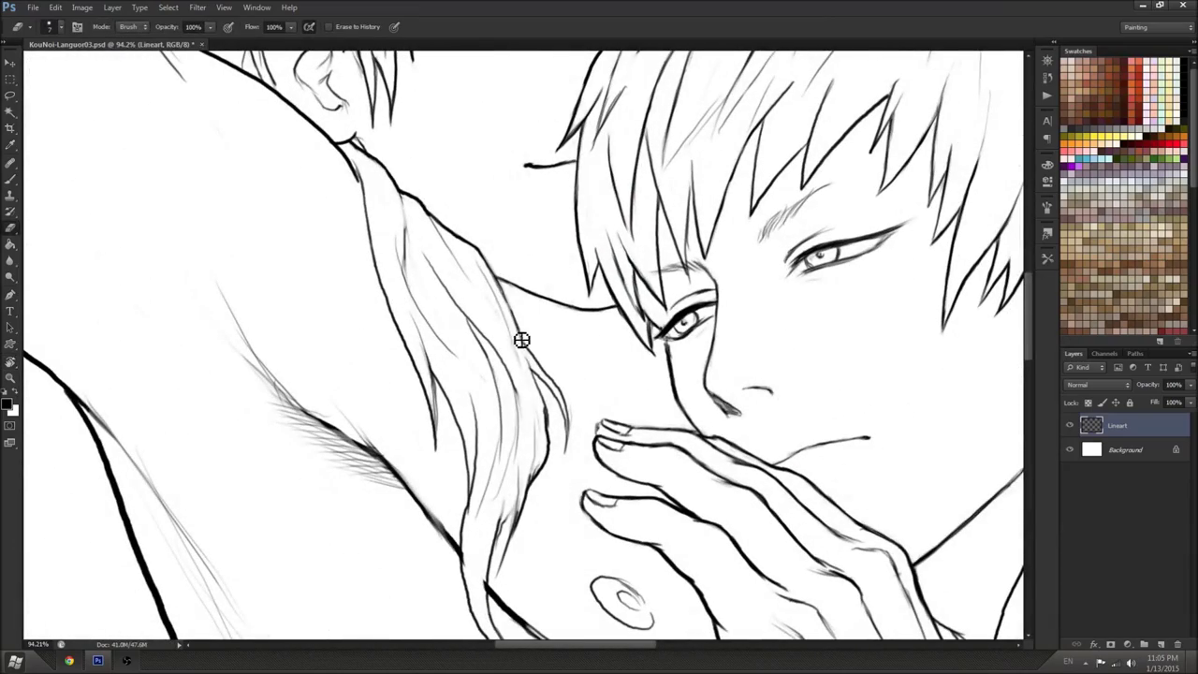
key(r)
mouse_move(629, 311)
mouse_down()
mouse_move(620, 292)
mouse_move(645, 344)
mouse_move(685, 256)
mouse_up()
key(e)
Restore the unmirrored view, reset its rotation and extend the bedsheet fold line to the canvas edge
key(r)
key(ctrl+shift+h)
scroll(597, 290, down, 5)
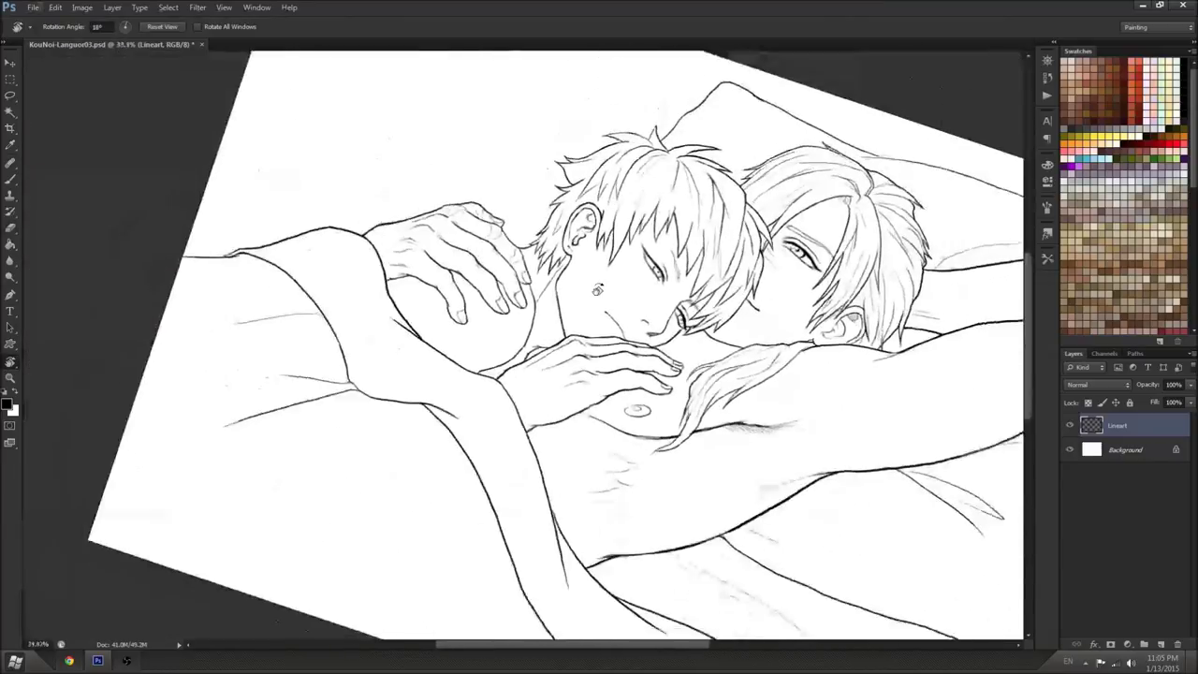
scroll(561, 346, down, 2)
click(164, 26)
key(b)
key(r)
mouse_move(918, 569)
mouse_down()
mouse_move(992, 293)
mouse_move(979, 247)
mouse_up()
drag(973, 258, 904, 275)
key(b)
drag(857, 320, 924, 275)
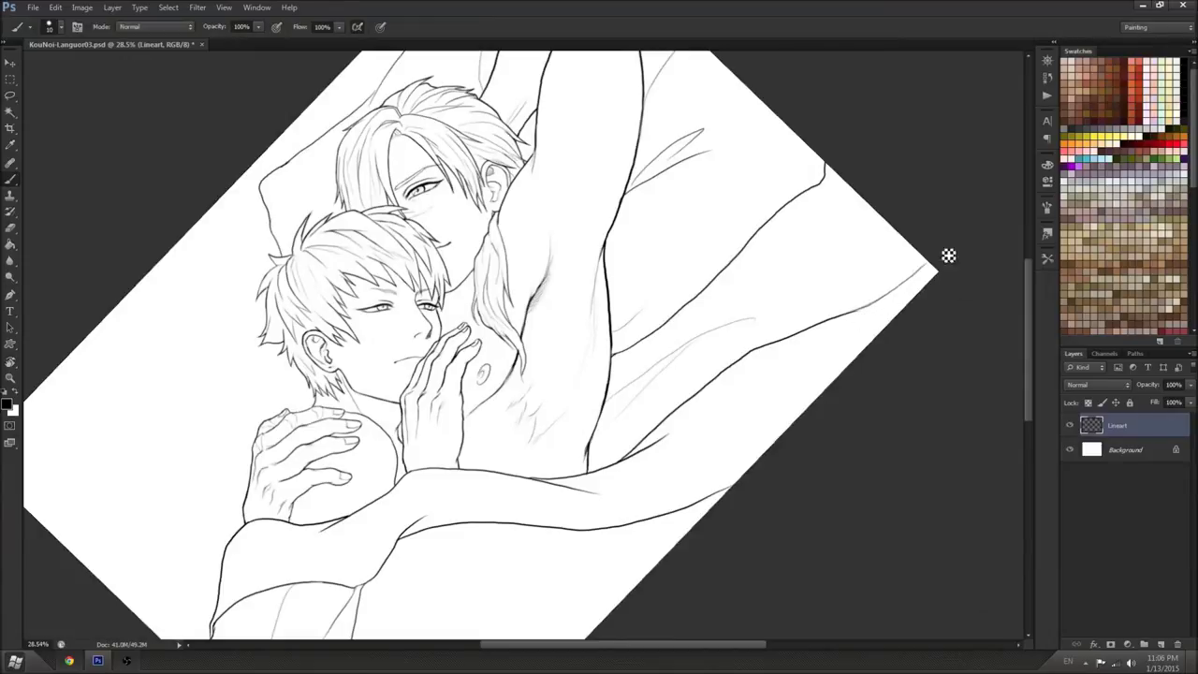
Rotate the canvas view back to 0° and look over the whole drawing
key(r)
drag(893, 225, 882, 387)
scroll(854, 381, down, 3)
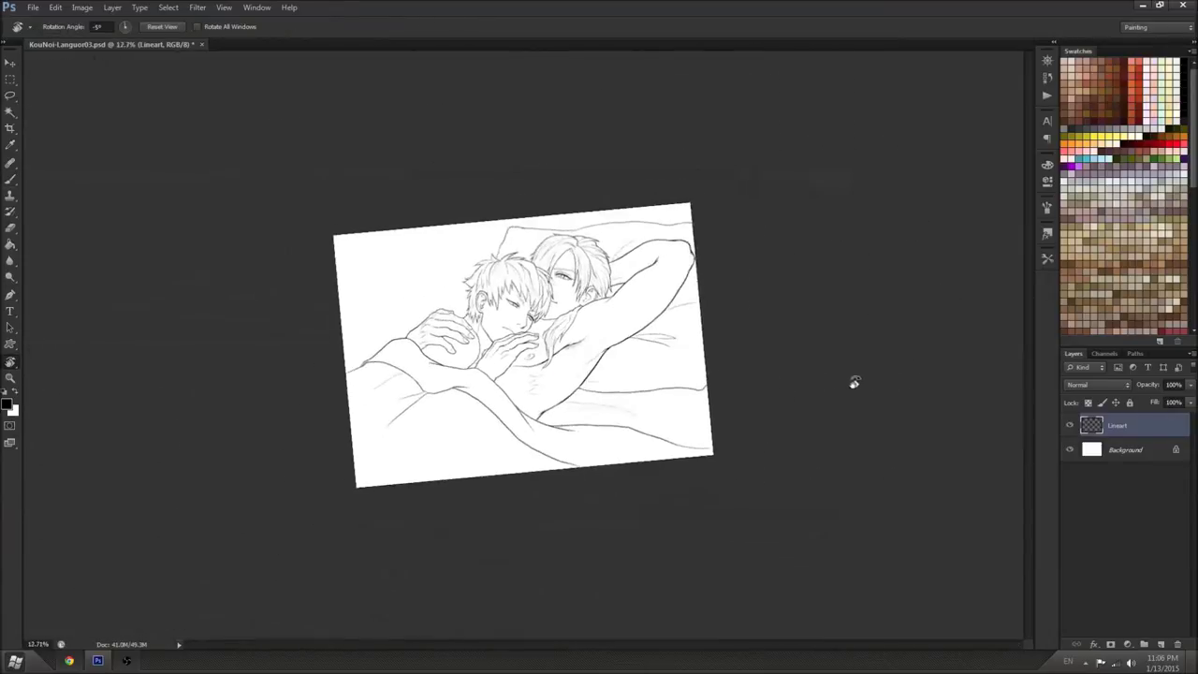
scroll(842, 383, up, 3)
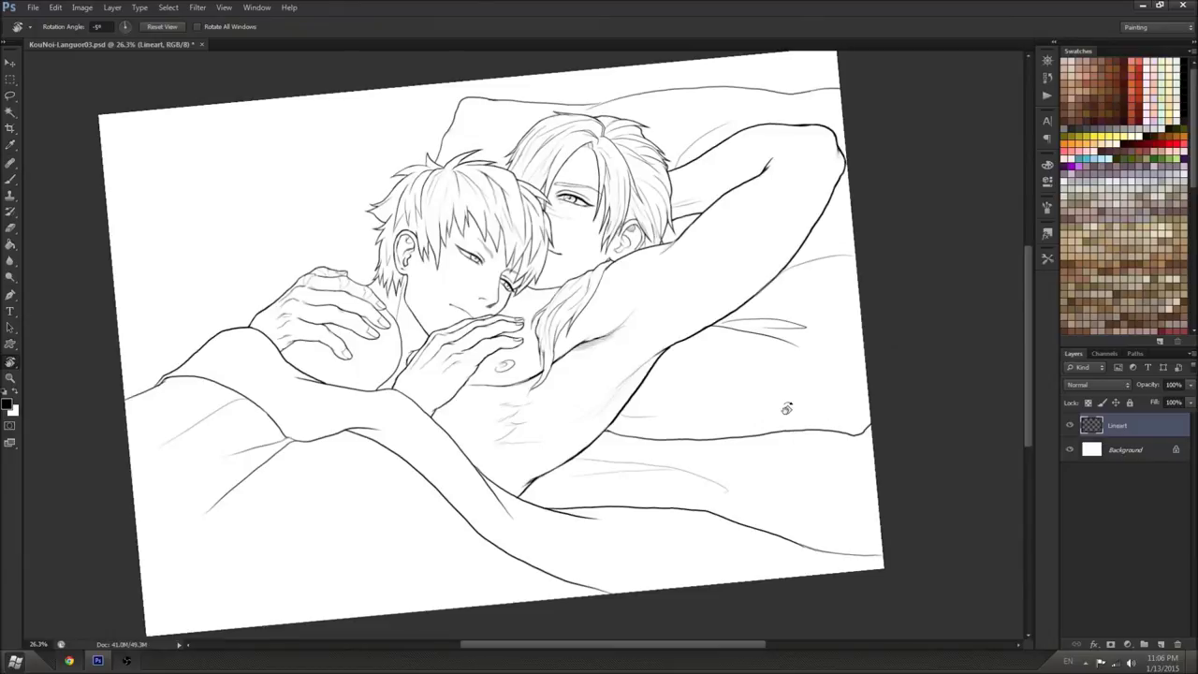
scroll(670, 246, up, 1)
drag(745, 262, 765, 275)
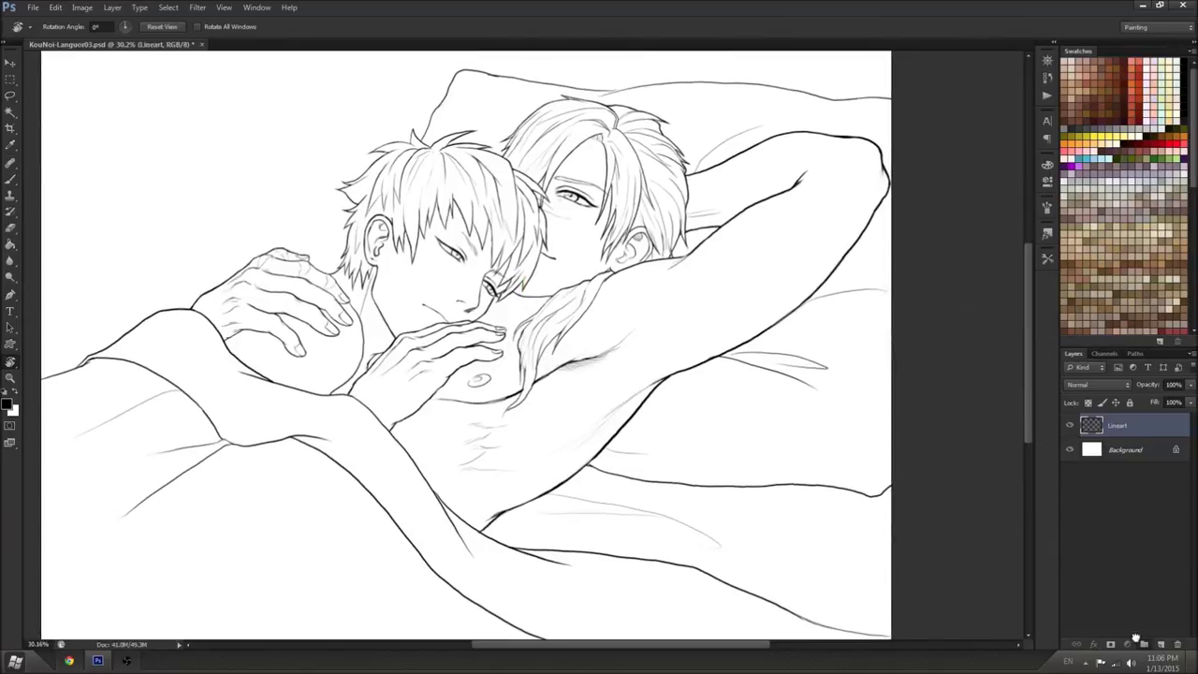
Duplicate the Lineart layer and apply a Gaussian Blur with a radius of 7.2 pixels to the copy
drag(1132, 627, 1161, 644)
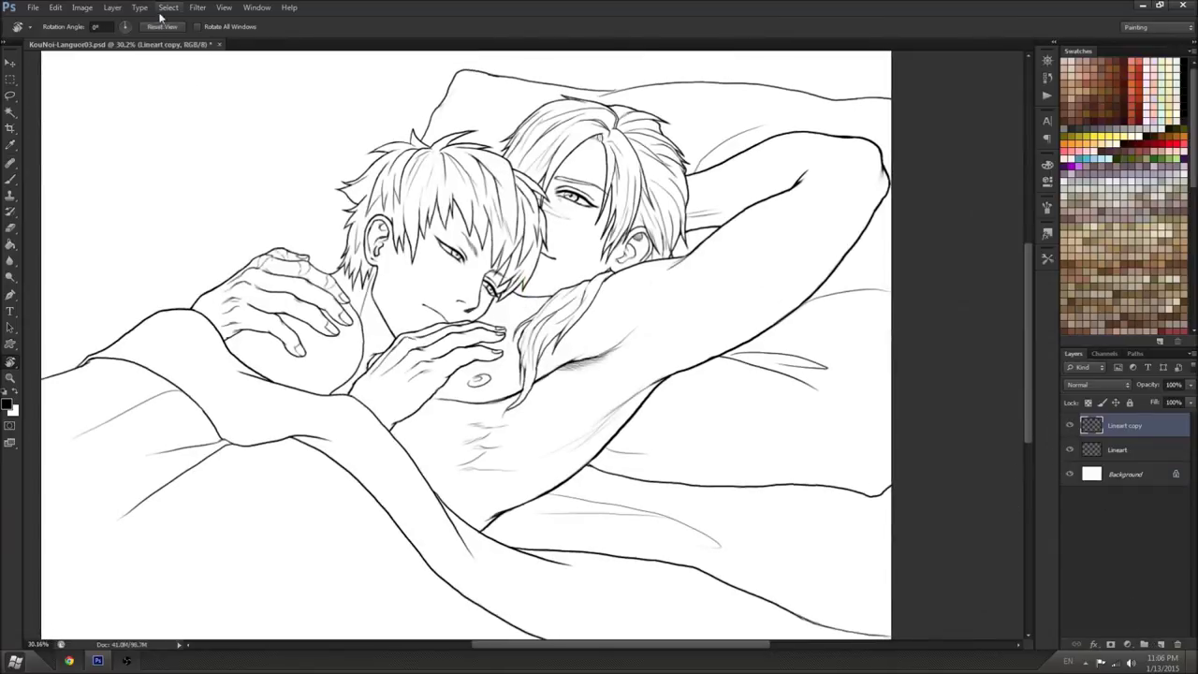
click(197, 8)
mouse_move(251, 124)
click(153, 198)
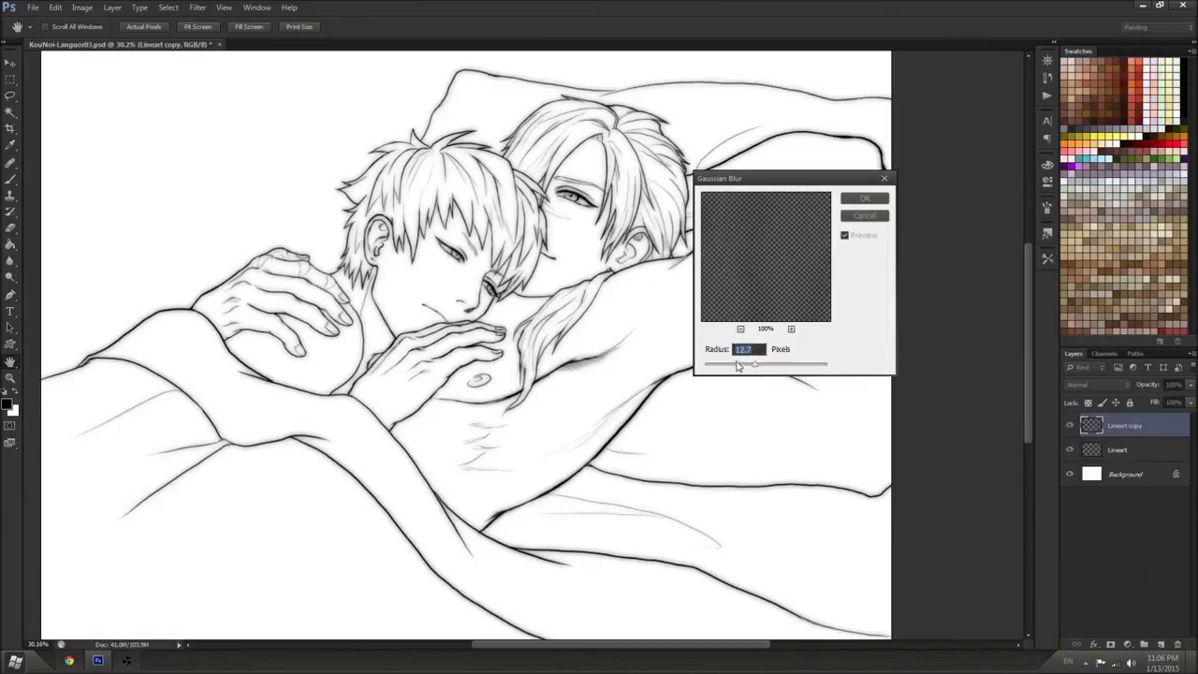
drag(739, 367, 744, 369)
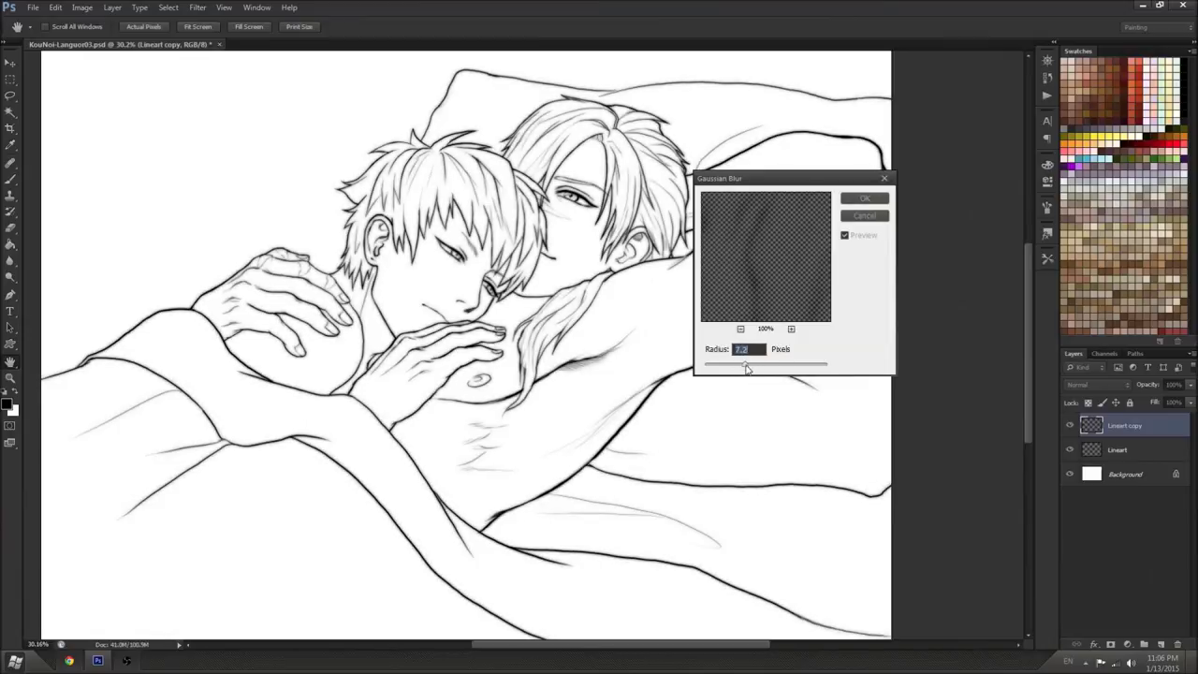
click(864, 200)
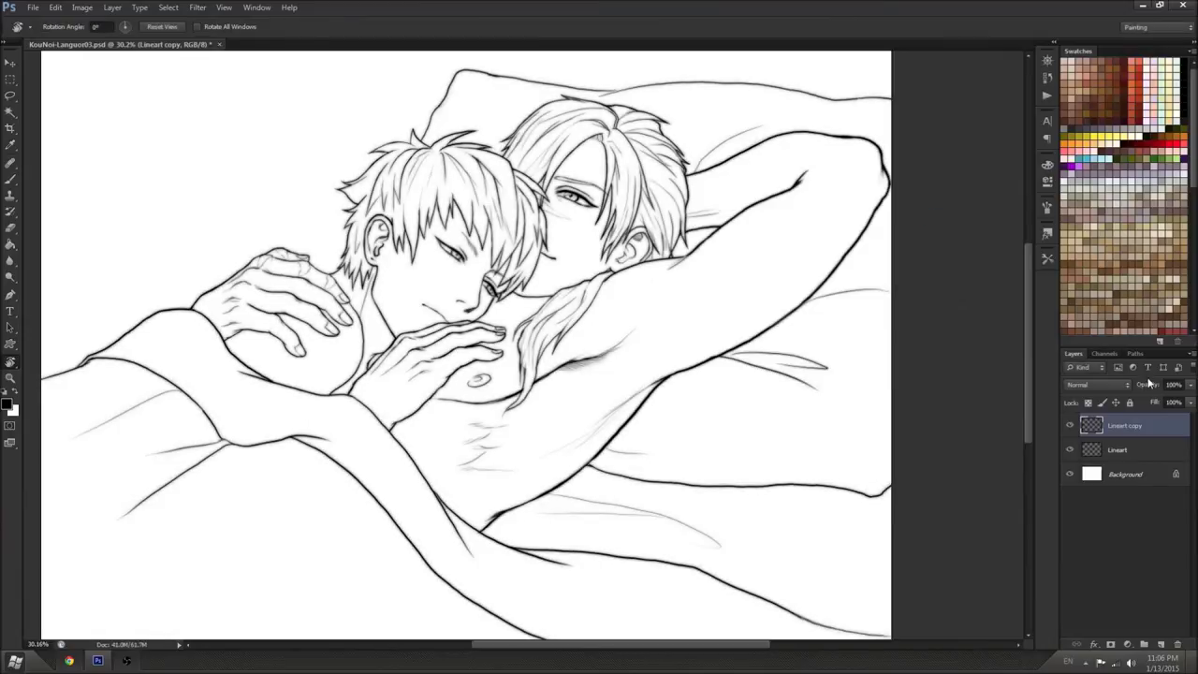
Lower the blurred Lineart copy layer's opacity to 11% and compare the drawing with that layer shown and hidden
drag(1150, 386, 1126, 385)
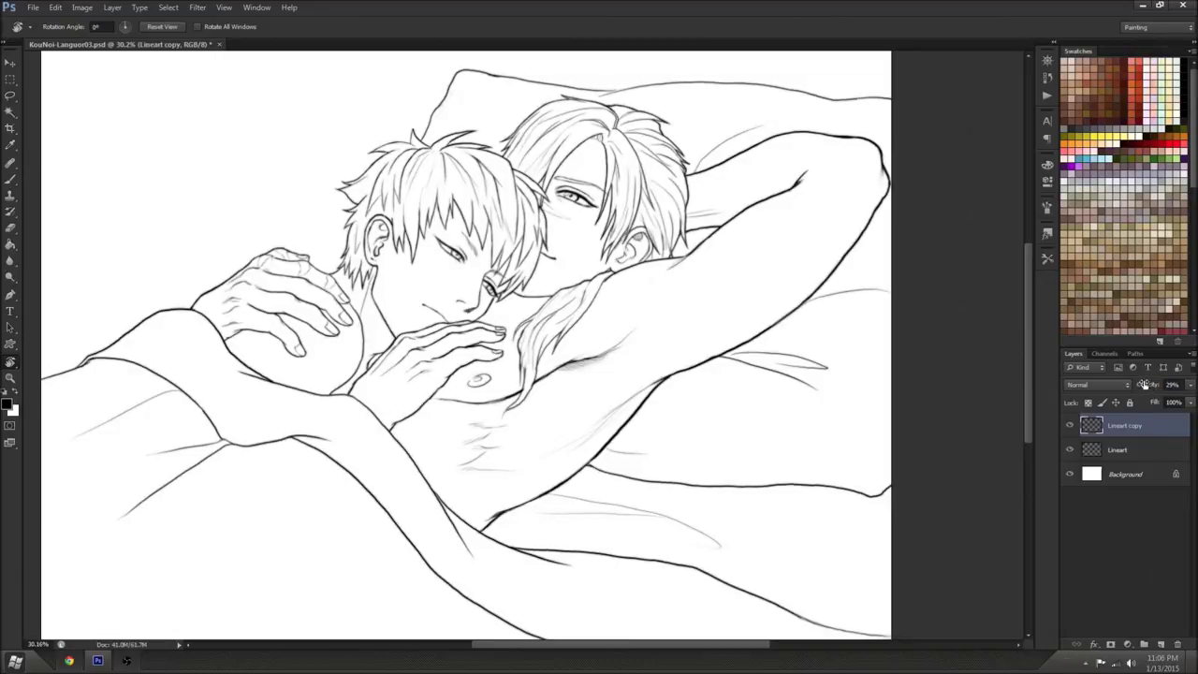
drag(1150, 386, 1149, 386)
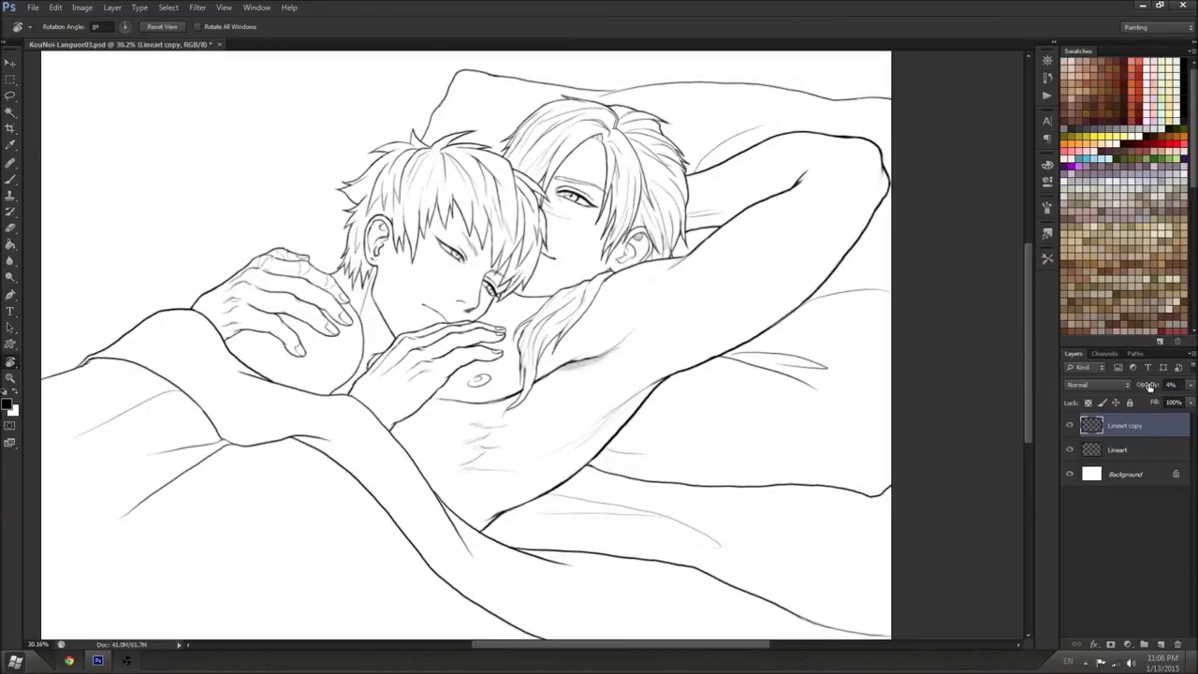
click(1070, 425)
click(1070, 425)
click(1070, 426)
click(1070, 426)
click(1071, 425)
click(1071, 426)
drag(837, 445, 735, 446)
scroll(734, 445, up, 1)
scroll(734, 445, down, 3)
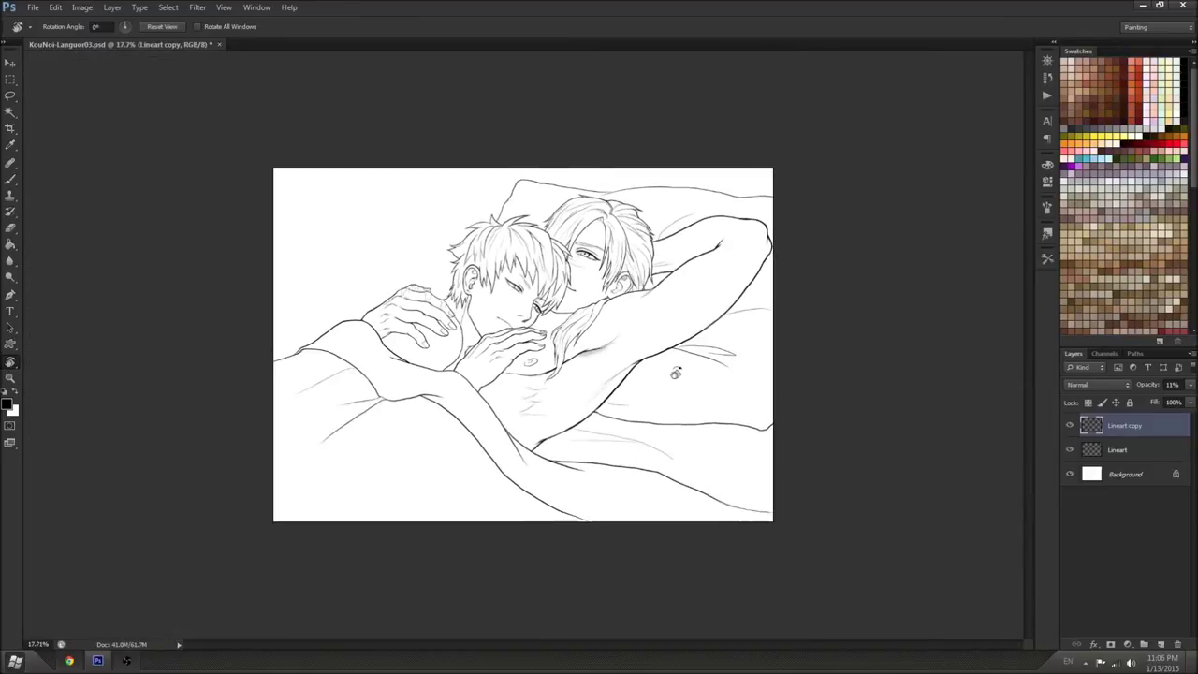
scroll(734, 445, up, 3)
scroll(675, 283, down, 1)
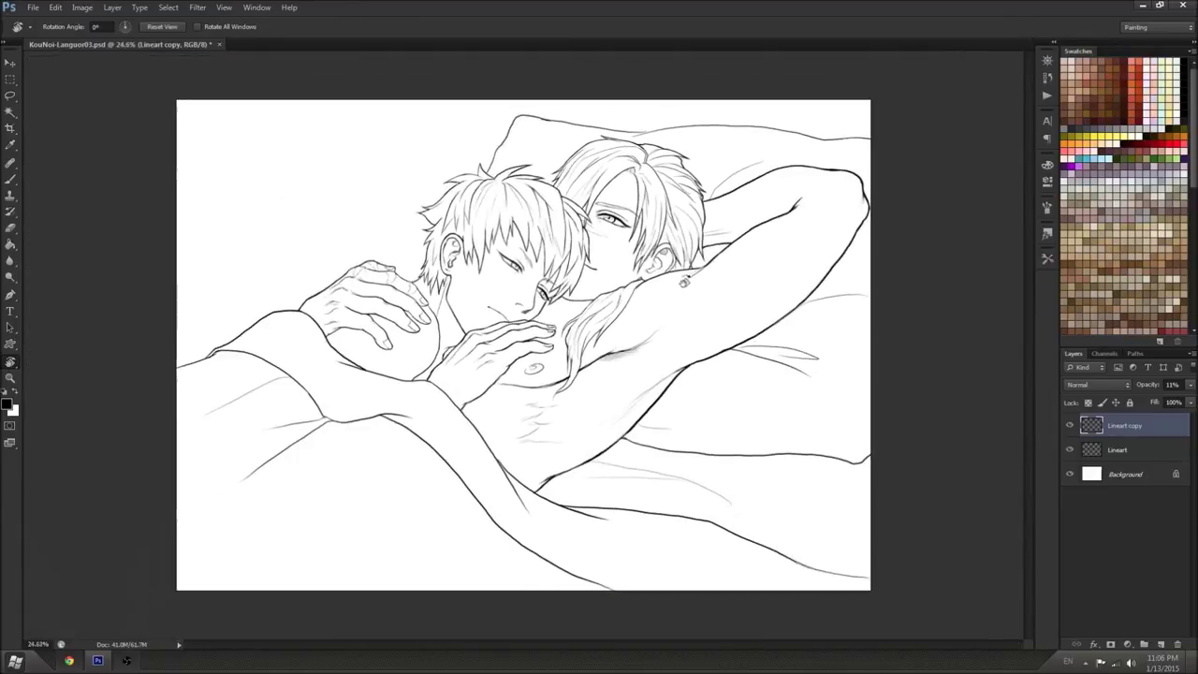
Add a layer mask to the original Lineart layer
click(1118, 447)
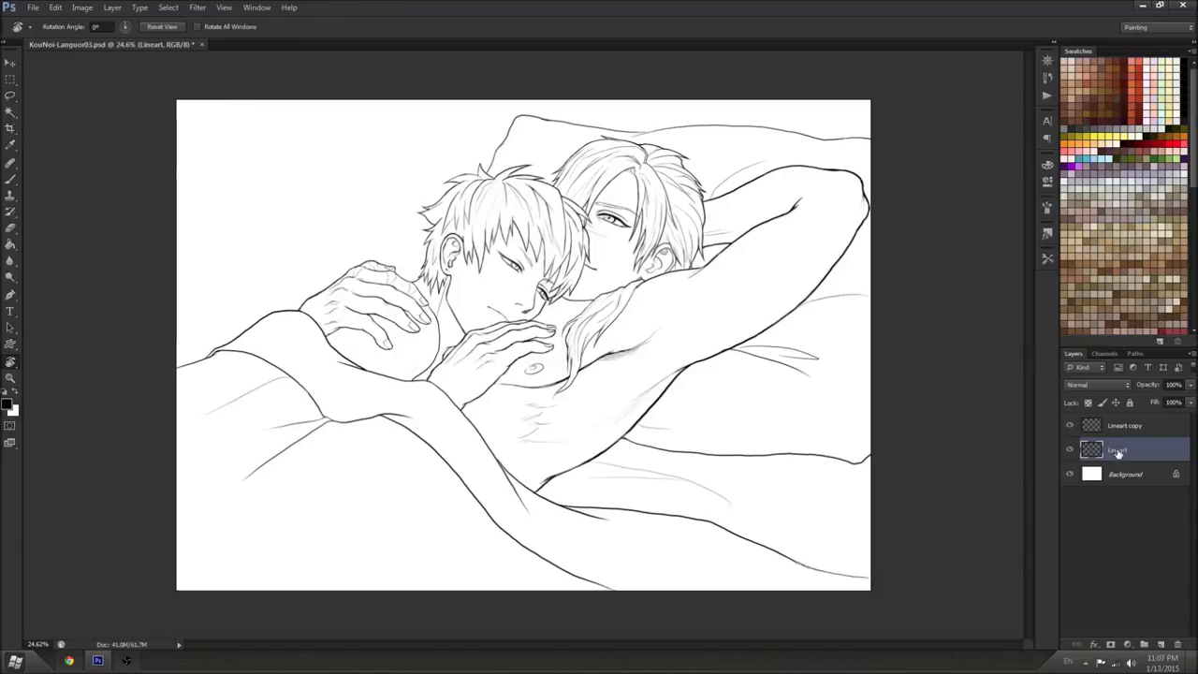
click(1111, 645)
Try a black-to-transparent radial gradient on the Lineart mask, starting near the two faces
click(10, 246)
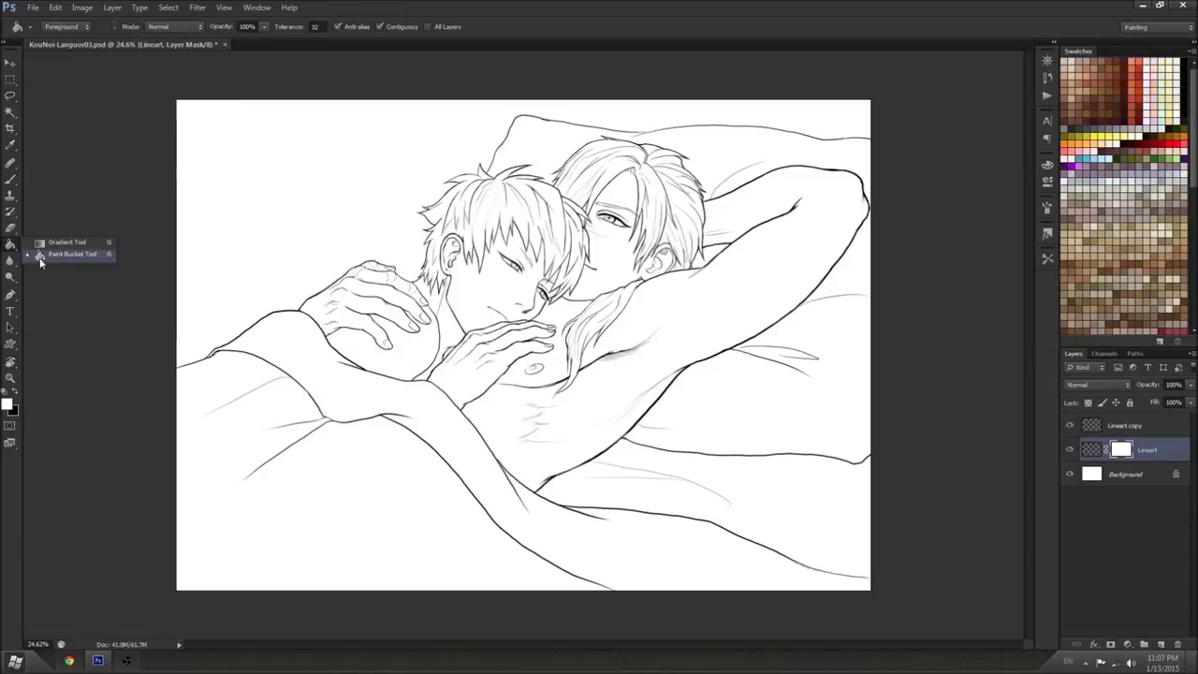
click(46, 243)
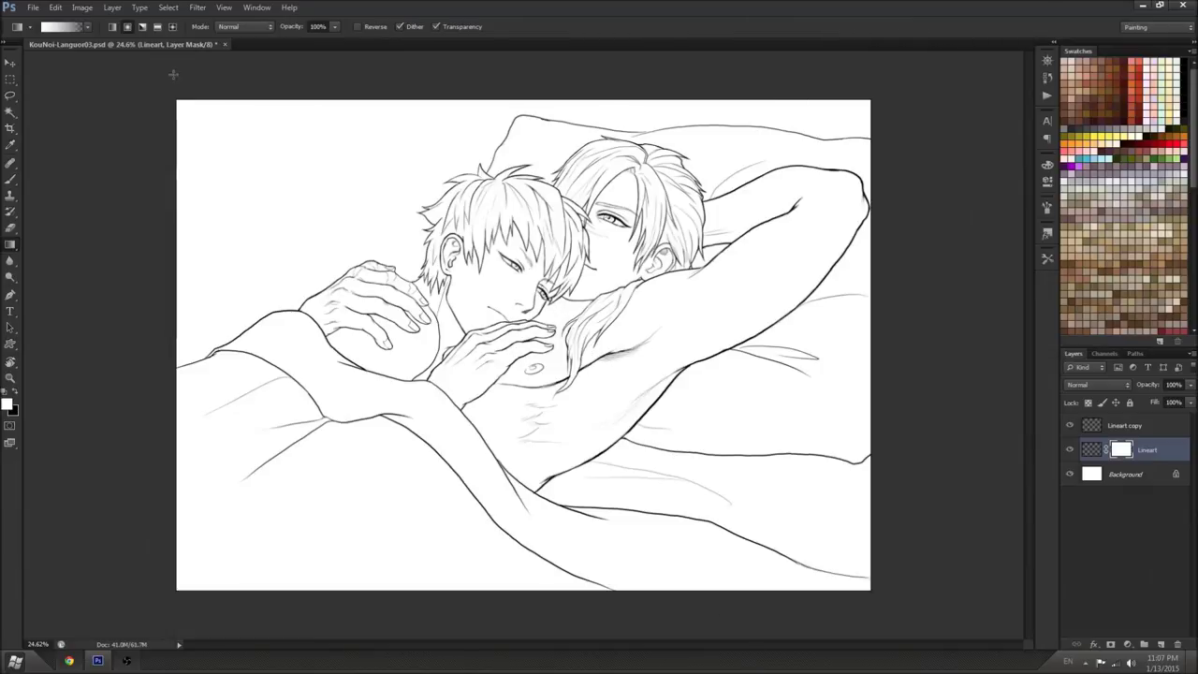
click(16, 394)
drag(540, 279, 721, 541)
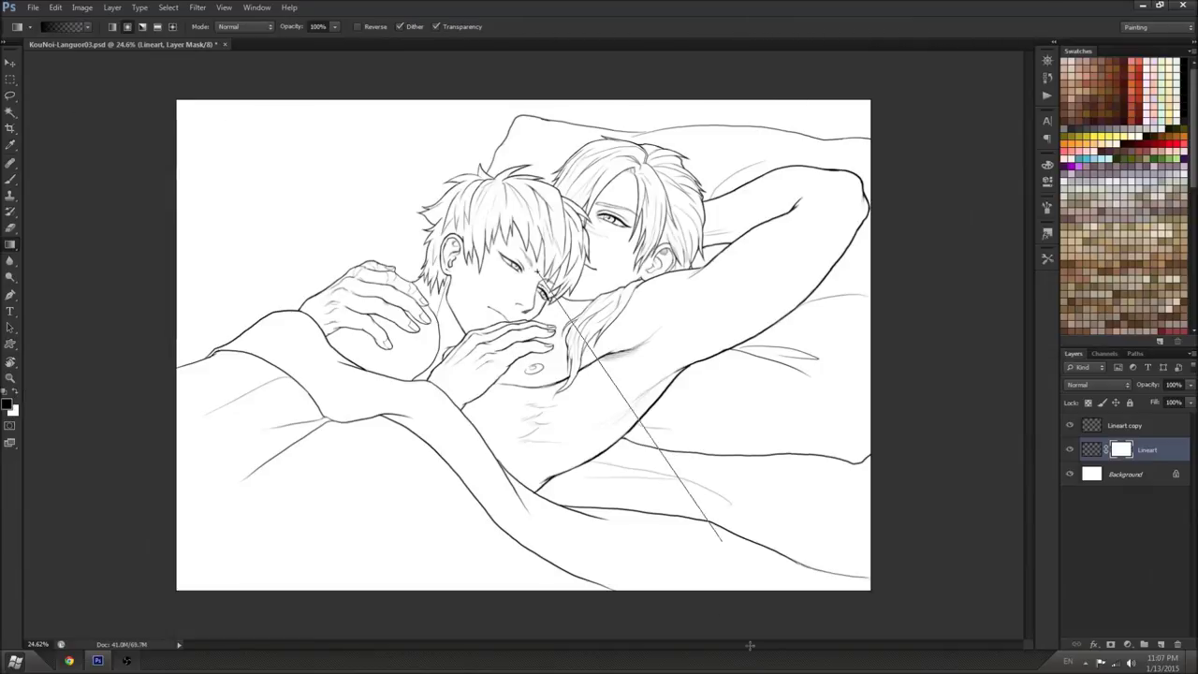
key(ctrl+z)
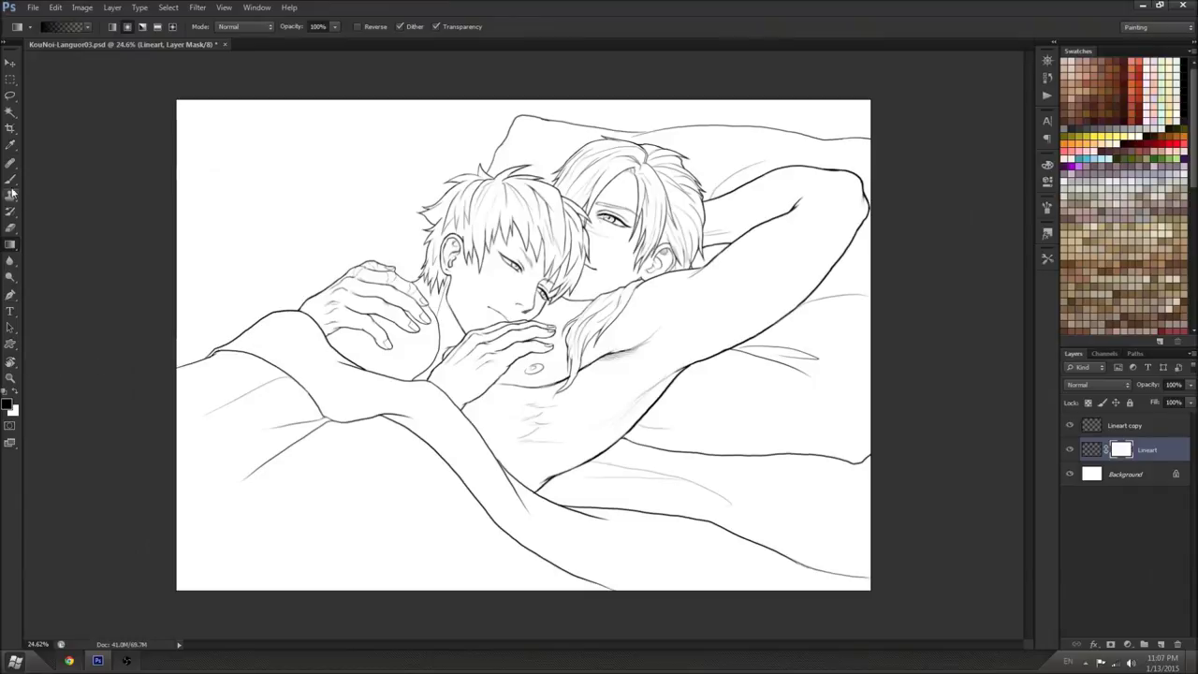
Fill the Lineart layer's mask entirely with black using the Paint Bucket
click(11, 244)
click(42, 255)
click(306, 244)
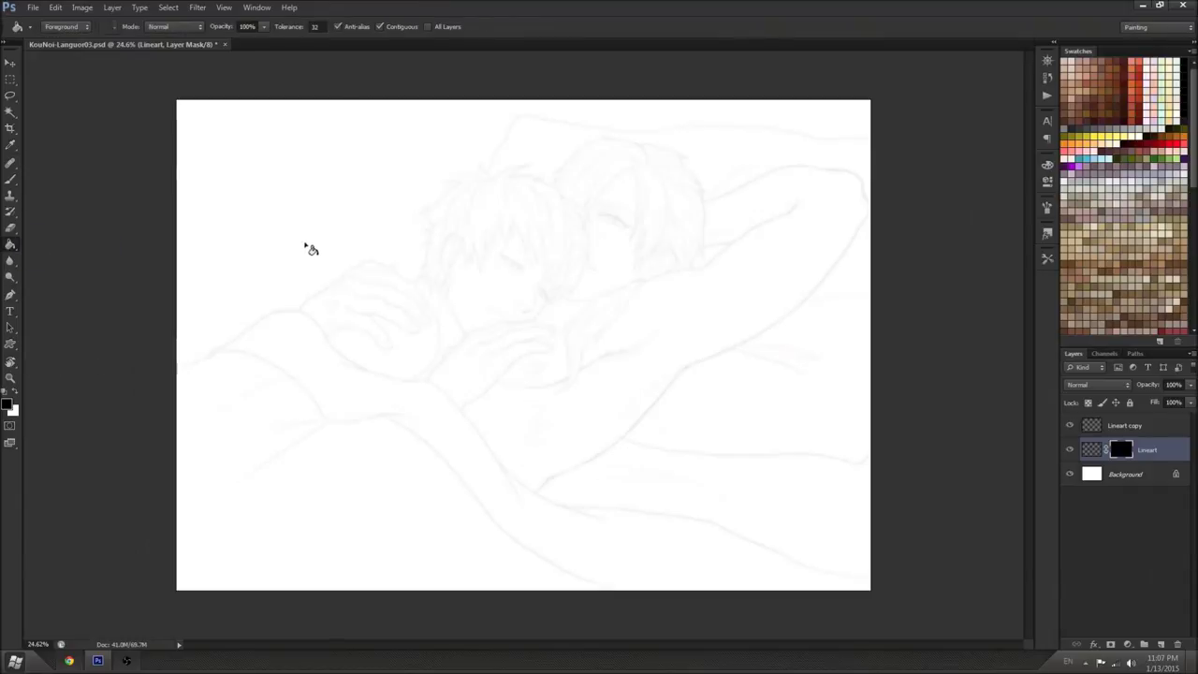
Apply a white-to-transparent radial gradient on the Lineart mask, centred on the figures, so the lines fade towards the canvas edges
click(10, 246)
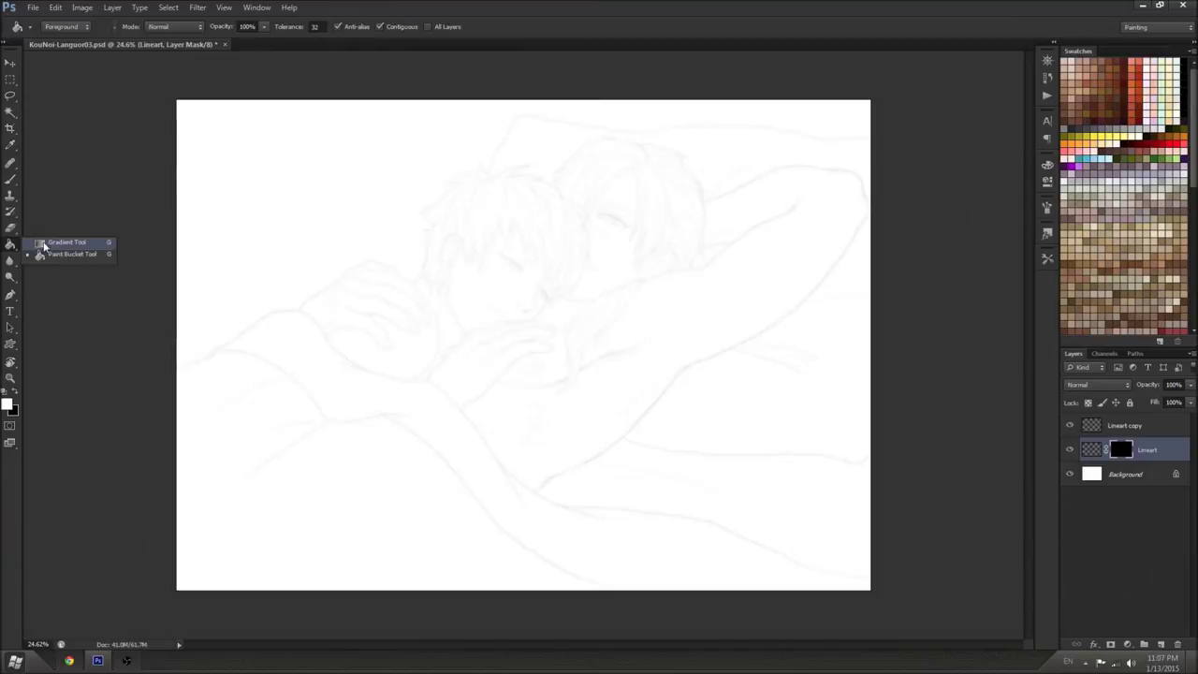
click(47, 243)
drag(551, 325, 514, 580)
key(ctrl+z)
drag(553, 268, 510, 636)
scroll(540, 559, down, 5)
key(ctrl+z)
drag(523, 371, 479, 623)
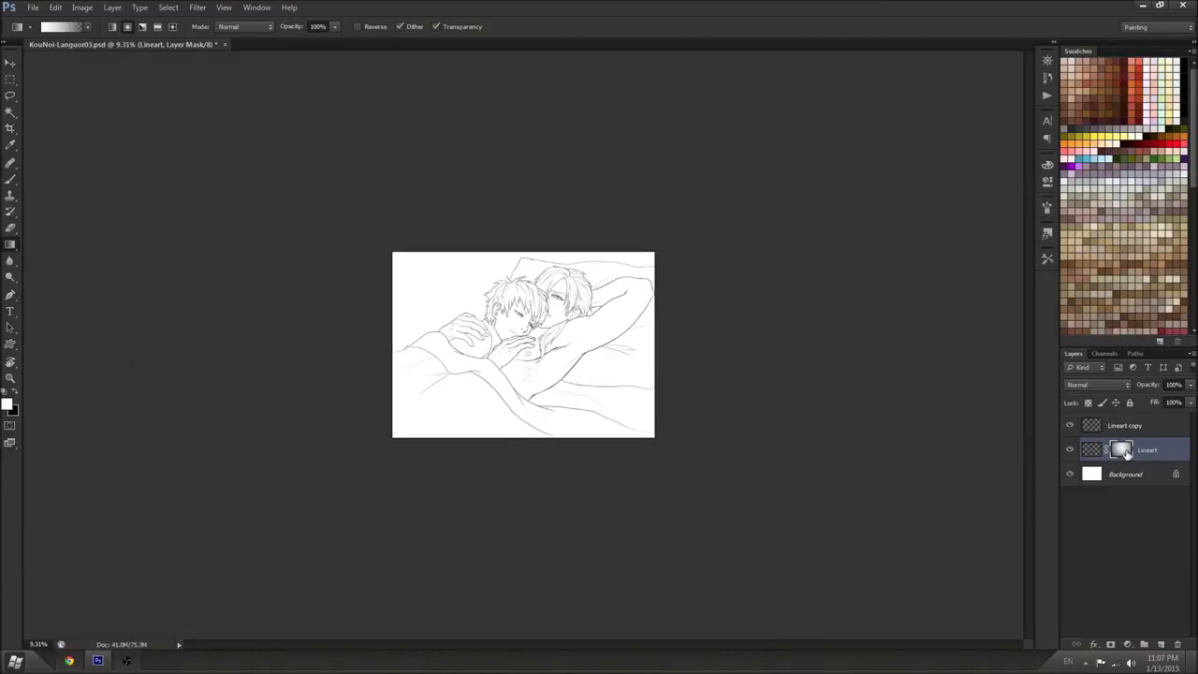
Examine the faded line art at different zoom levels and with the Lineart layer shown and hidden
scroll(477, 301, up, 5)
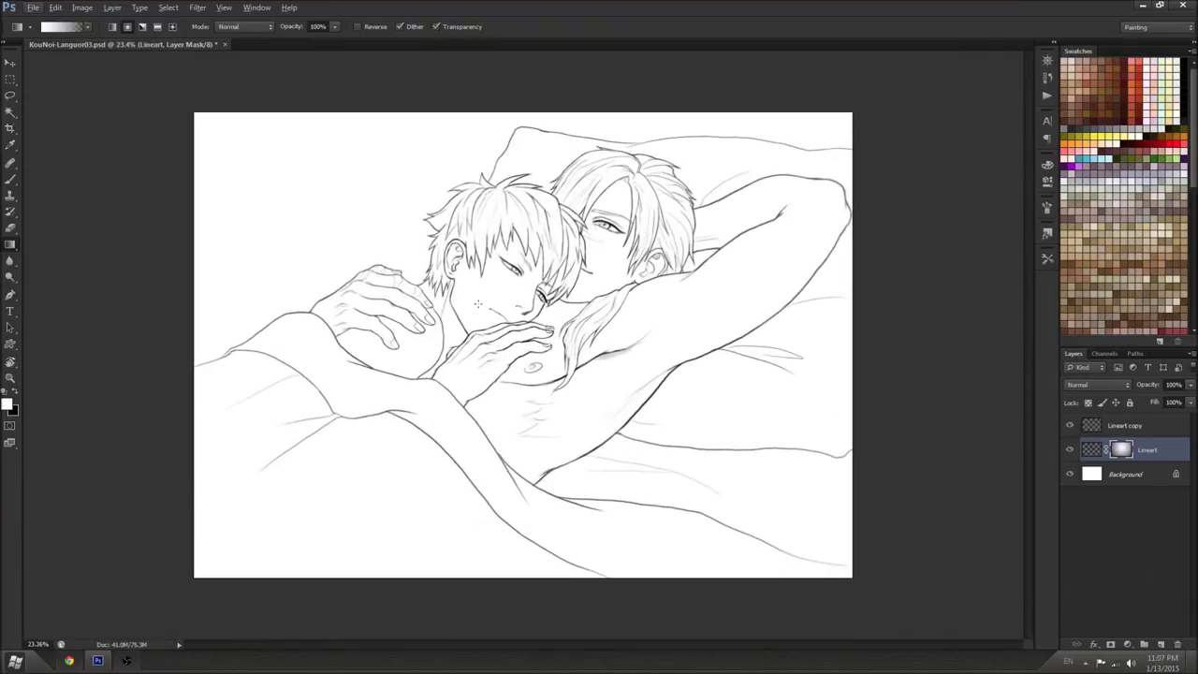
scroll(482, 298, down, 4)
scroll(482, 298, up, 6)
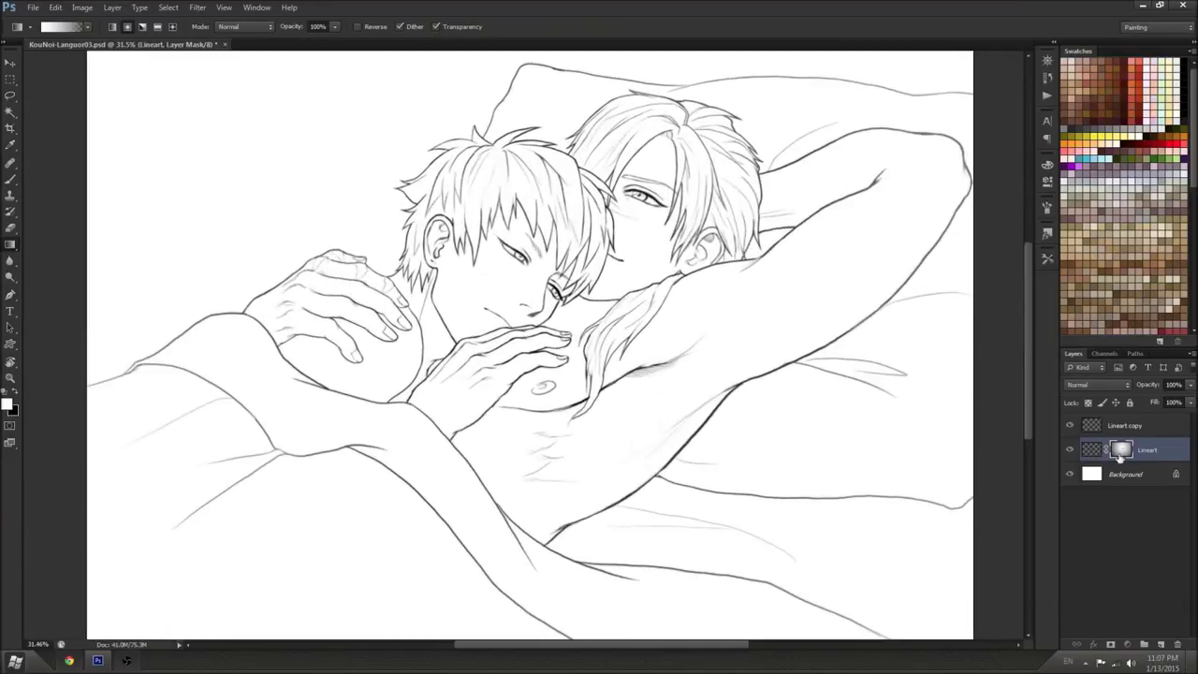
click(1095, 427)
click(1118, 451)
click(1070, 451)
click(1070, 451)
click(1070, 451)
click(1069, 451)
Duplicate the masked Lineart layer, set the copy's opacity to 18% and merge it down into Lineart, applying the mask
click(1092, 450)
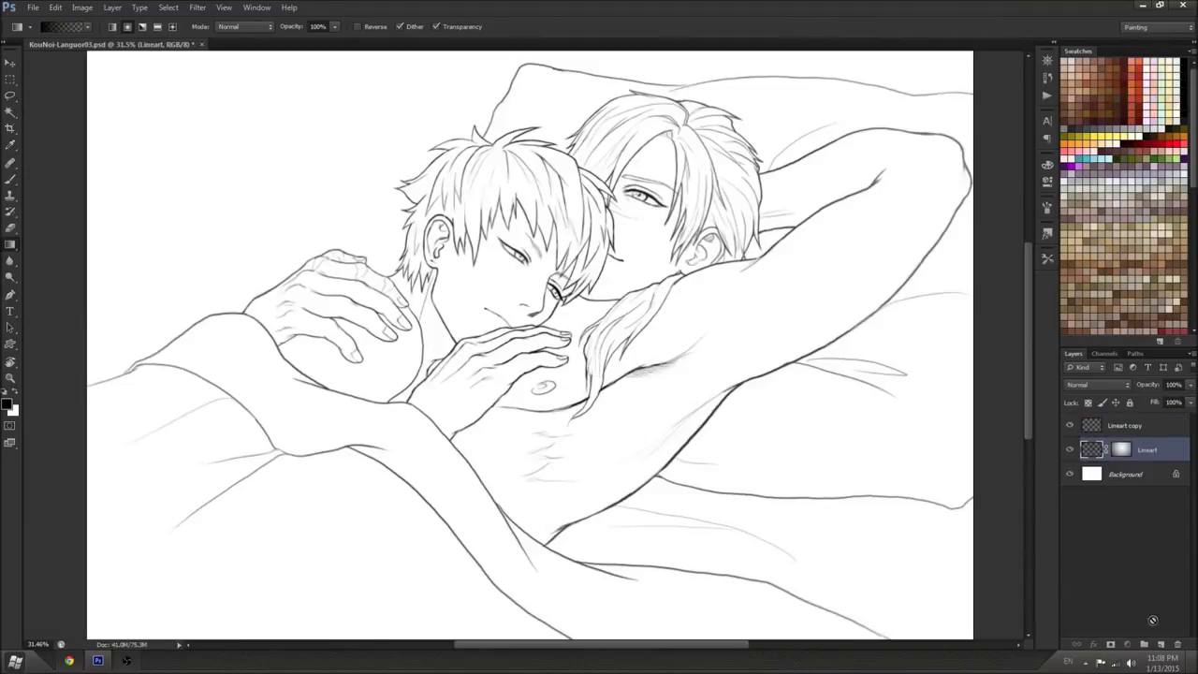
drag(1162, 644, 1161, 644)
drag(1145, 387, 1150, 388)
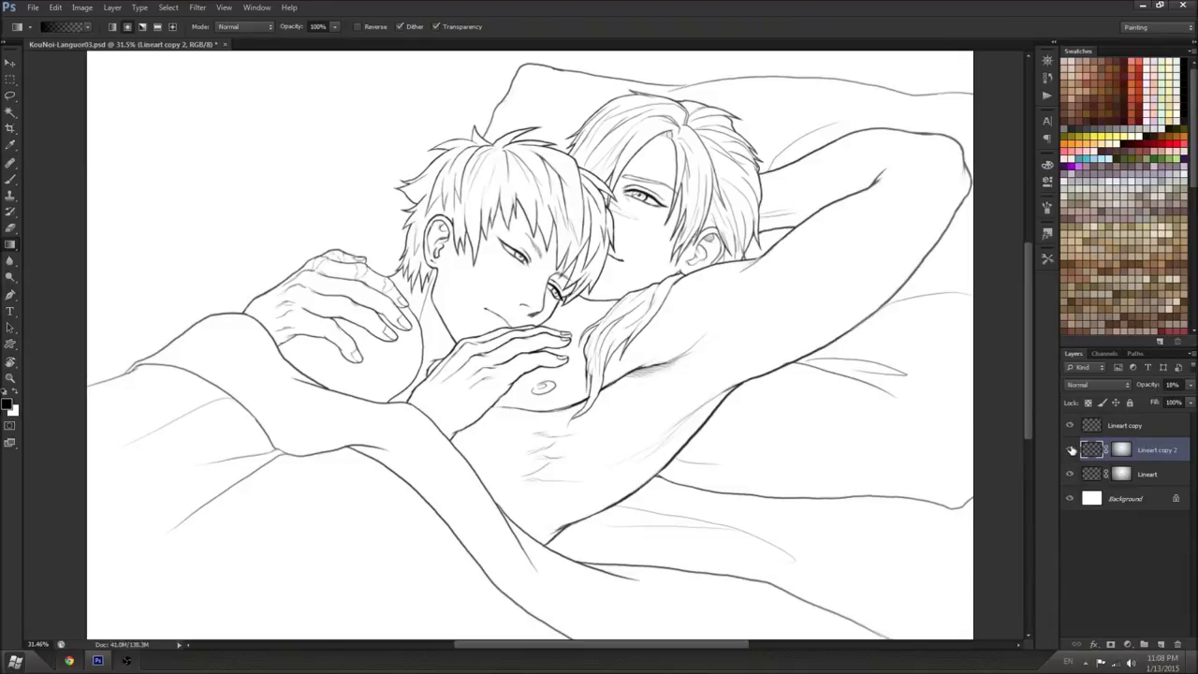
key(ctrl+e)
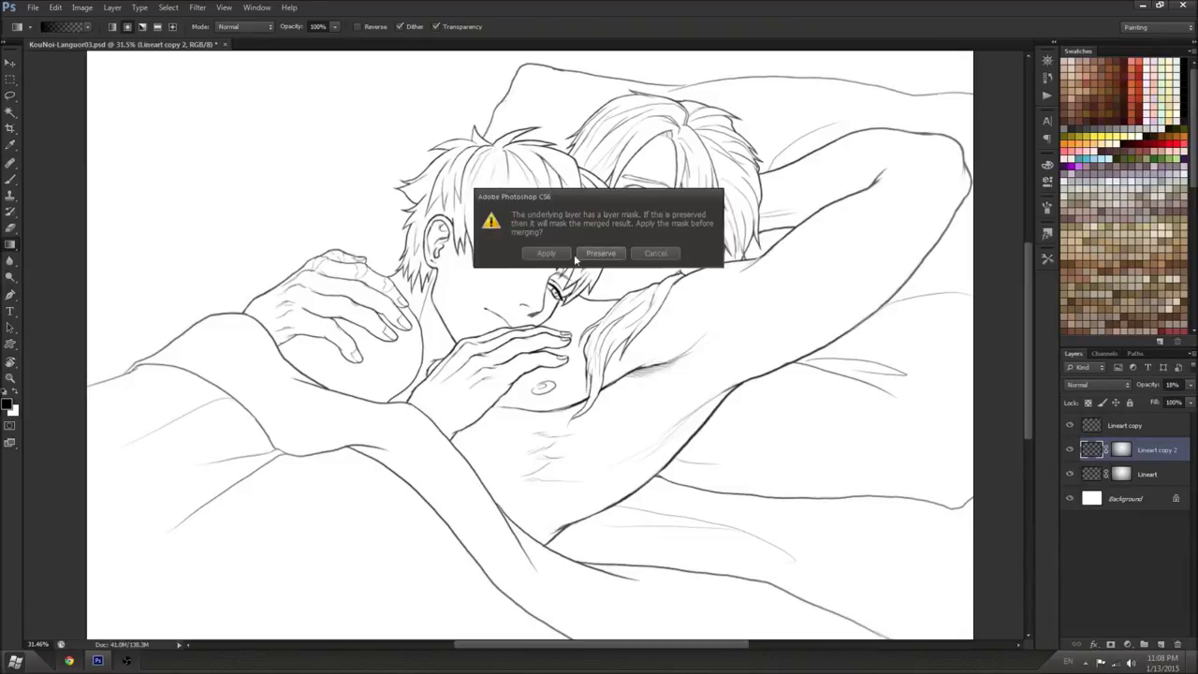
click(599, 254)
key(ctrl+minus)
key(ctrl+minus)
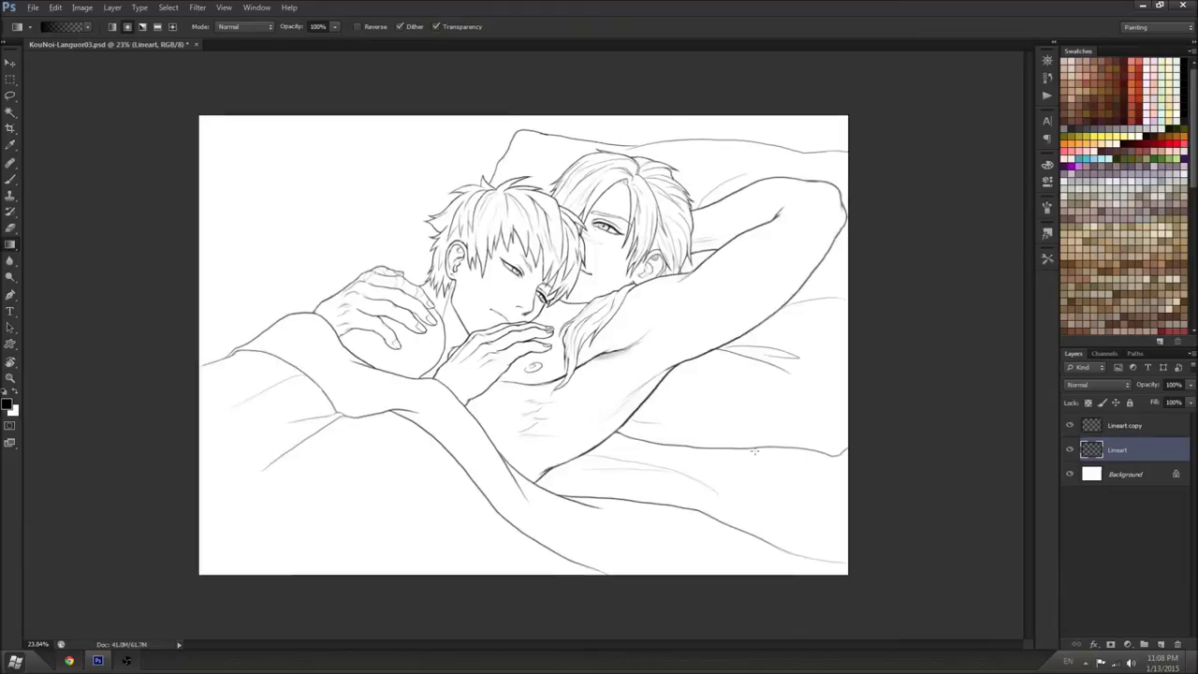